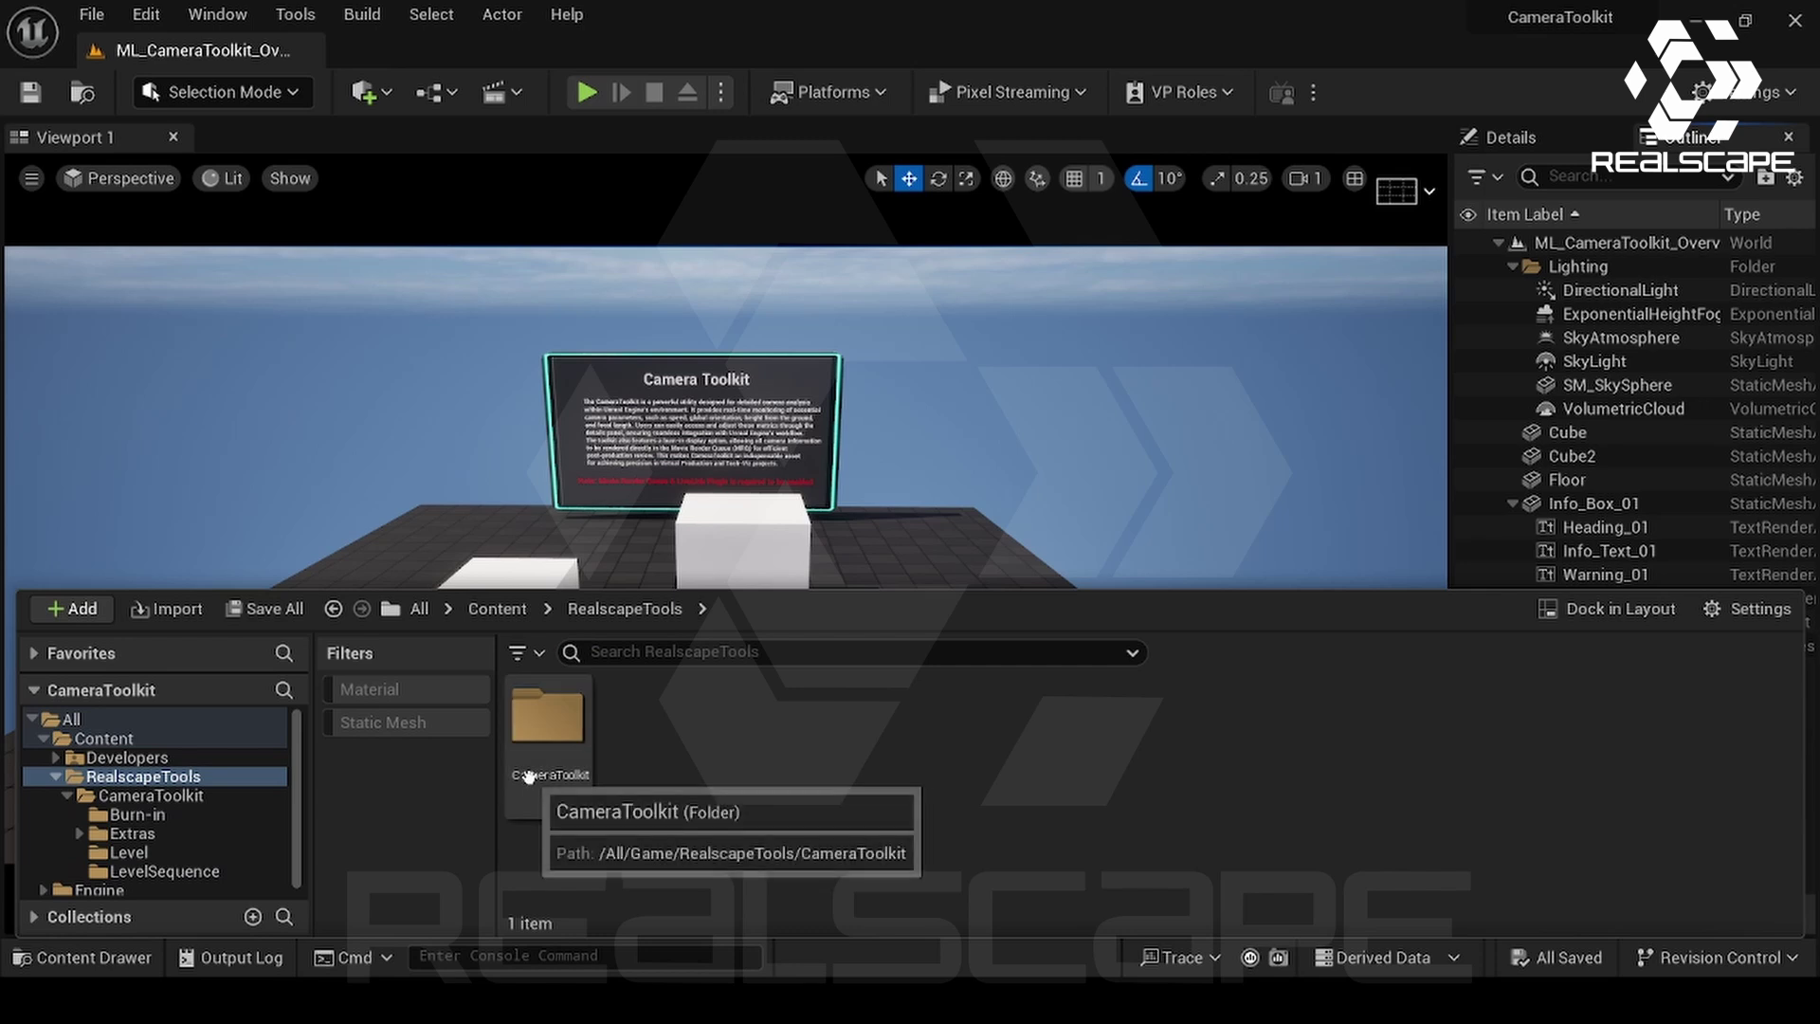
# - Open the LS_CamToolkitTest level sequence from the CameraToolkit project's LevelSequence folder and collapse its Actor track
pyautogui.doubleClick(547, 720)
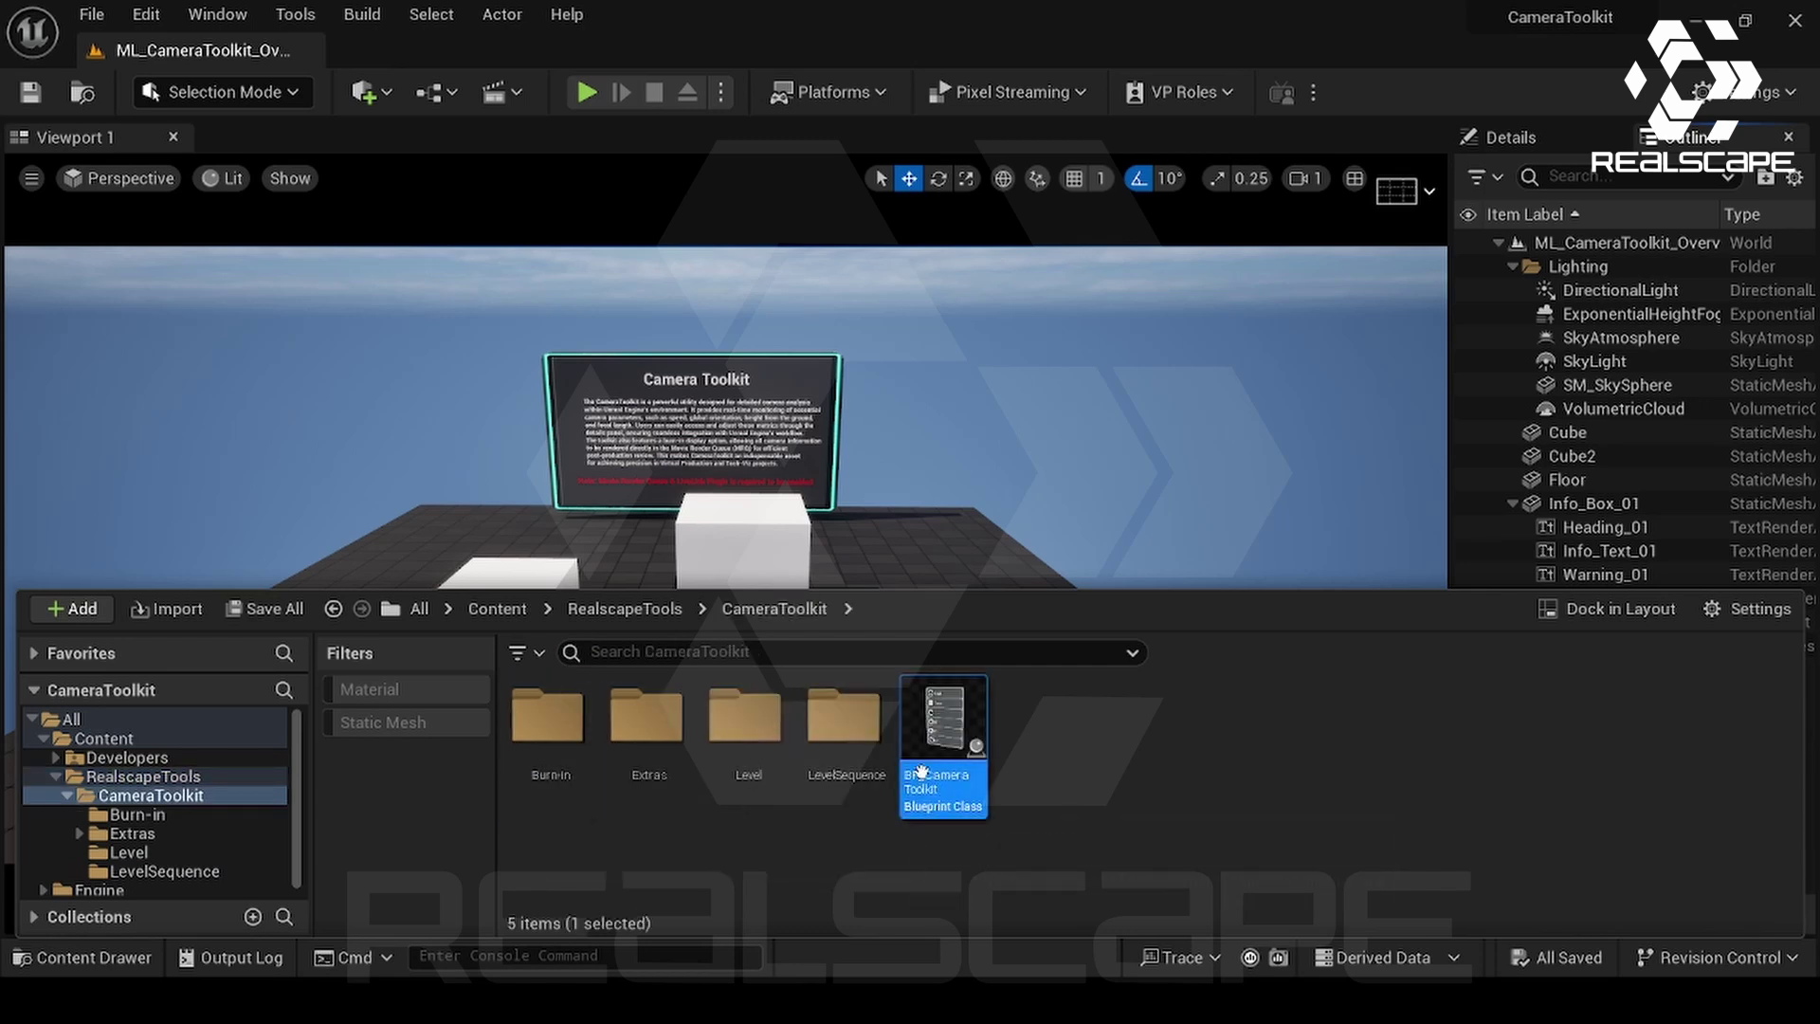
pyautogui.moveTo(944, 795)
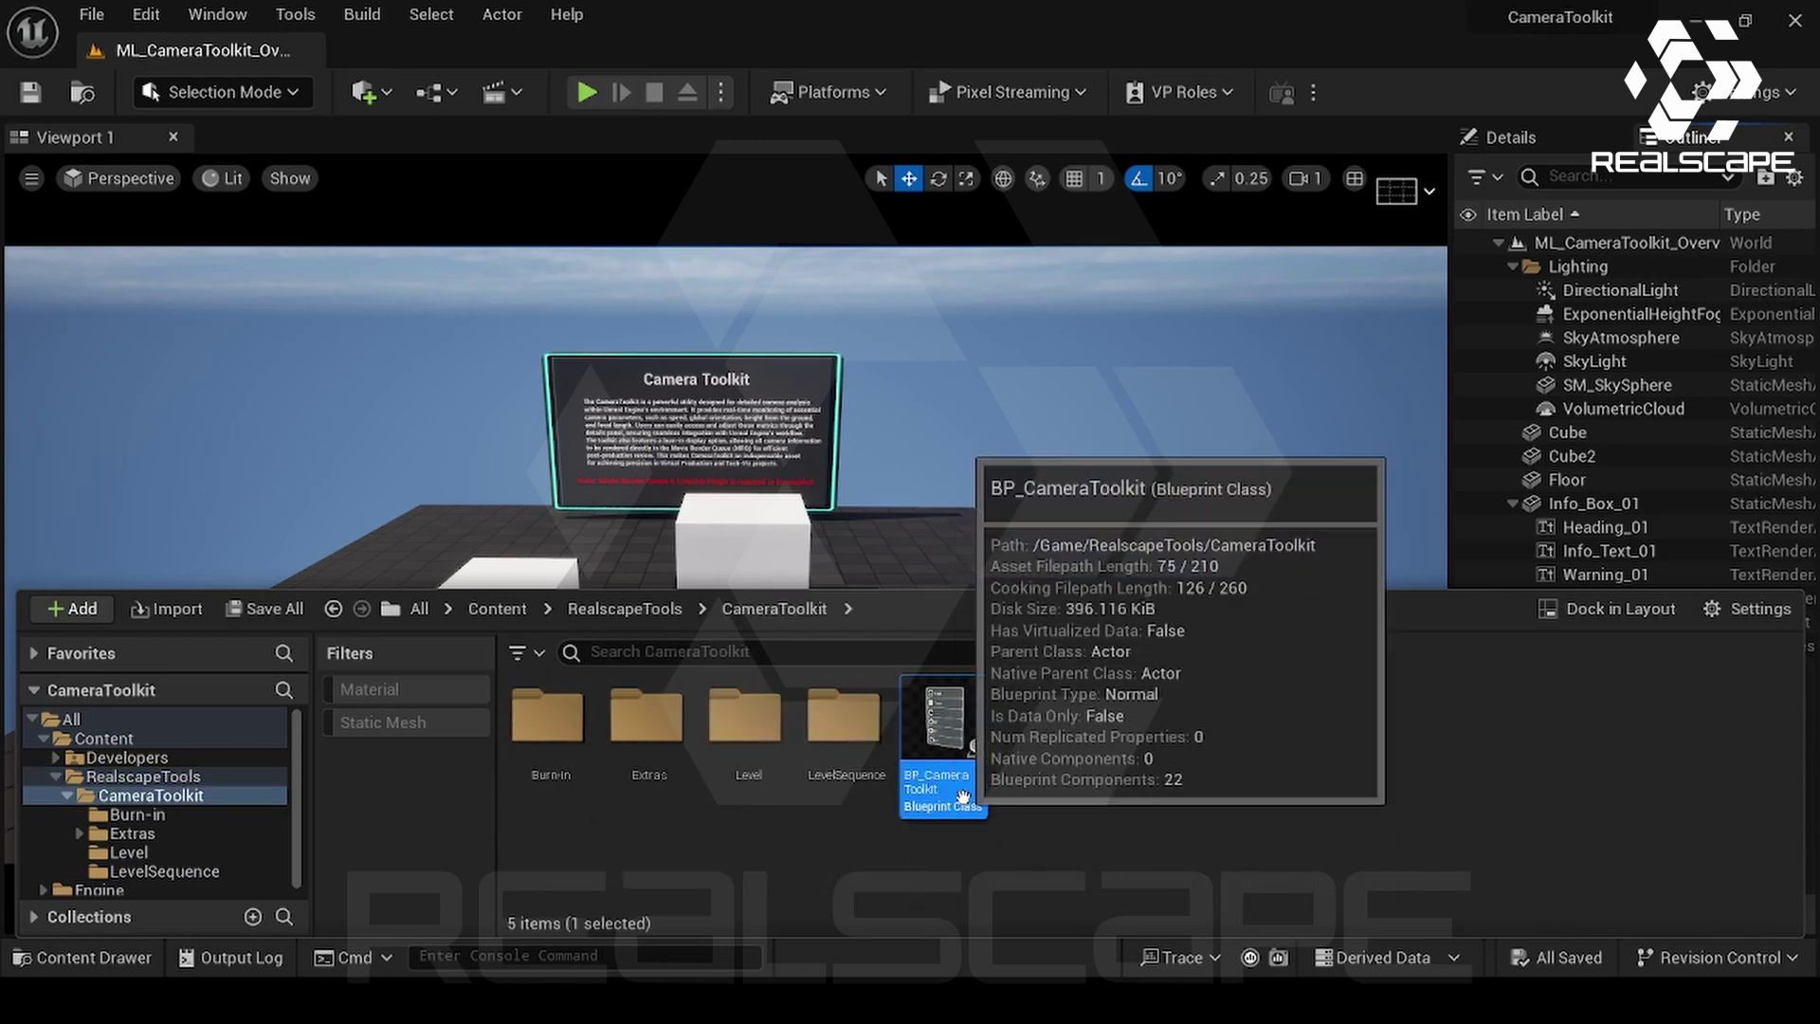
pyautogui.click(1162, 864)
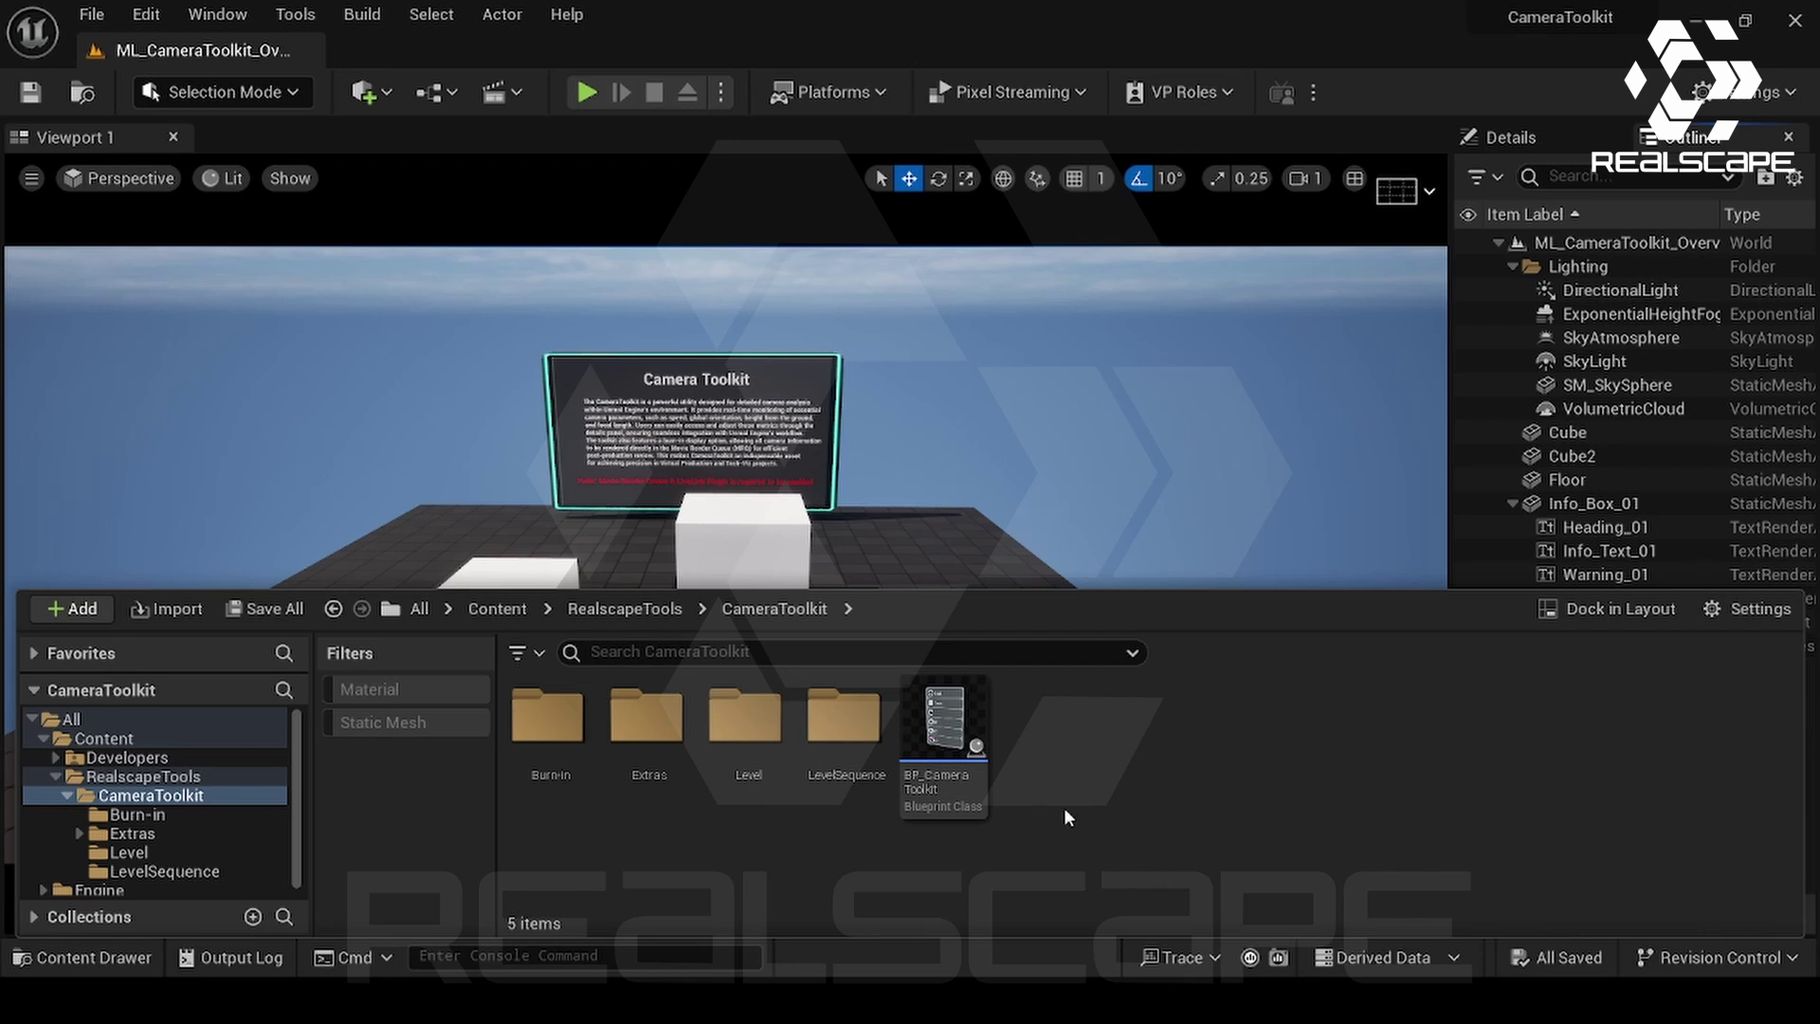
pyautogui.doubleClick(847, 758)
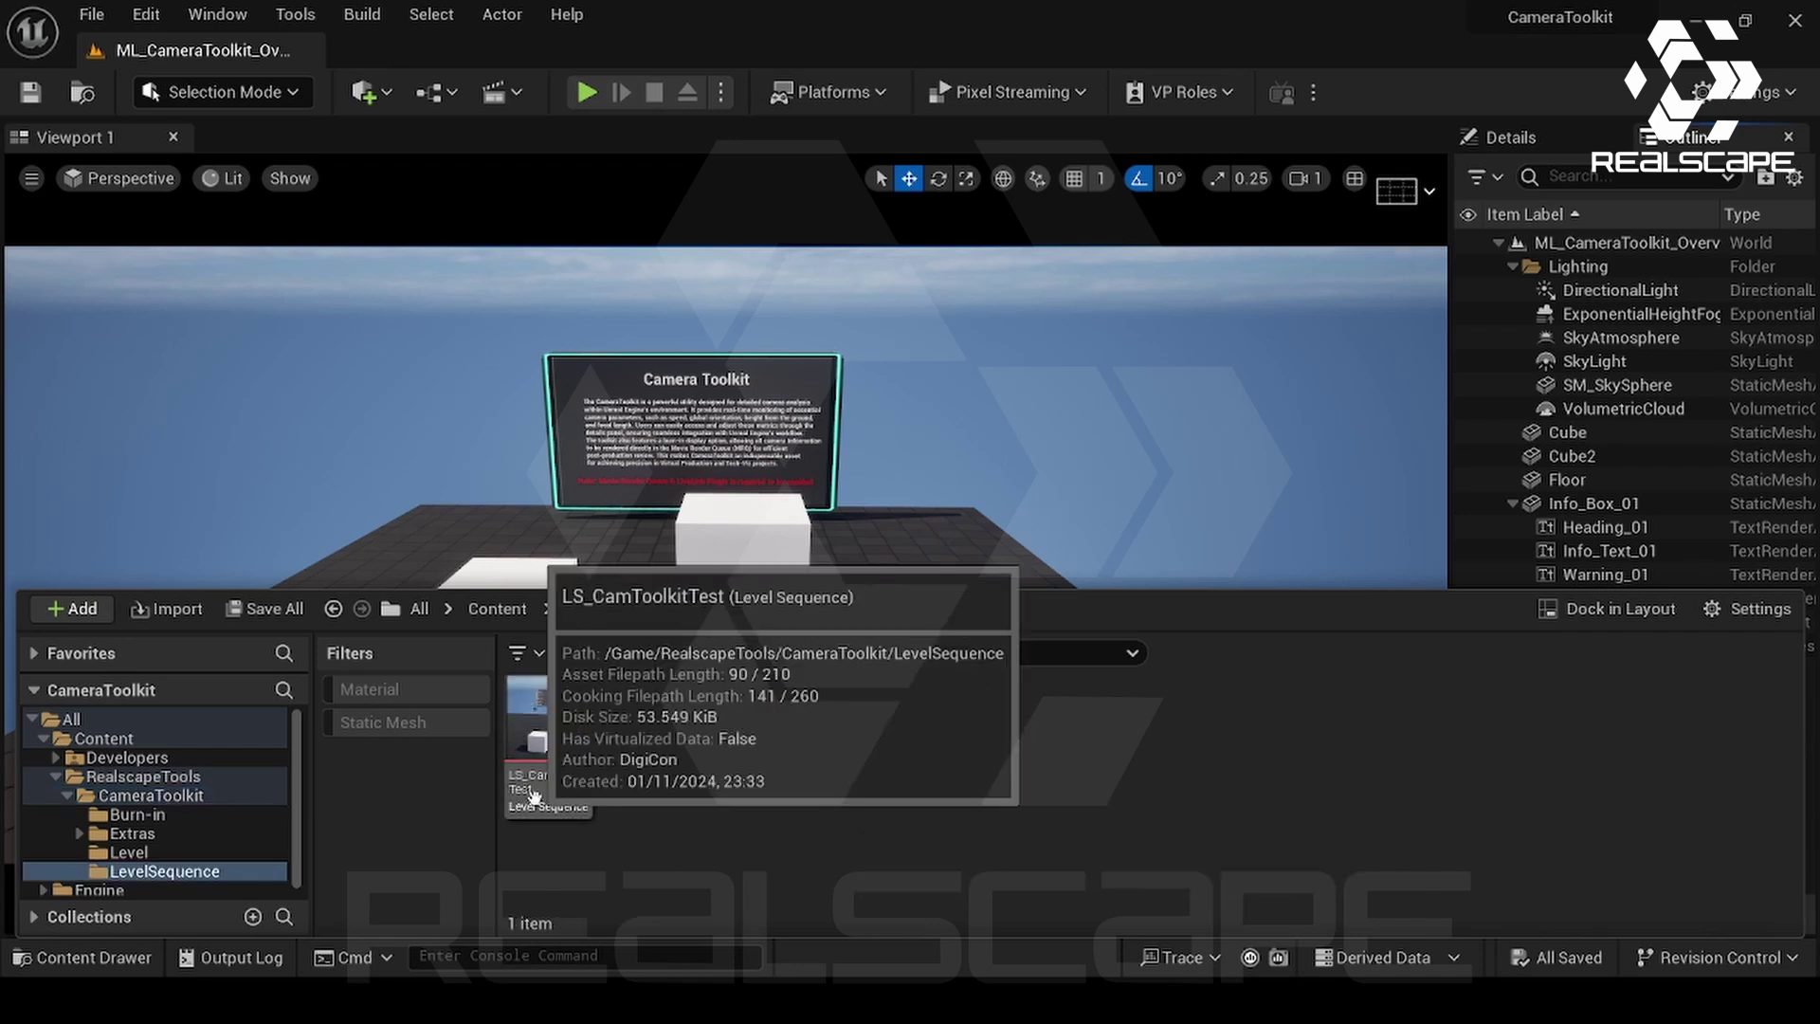
pyautogui.doubleClick(533, 794)
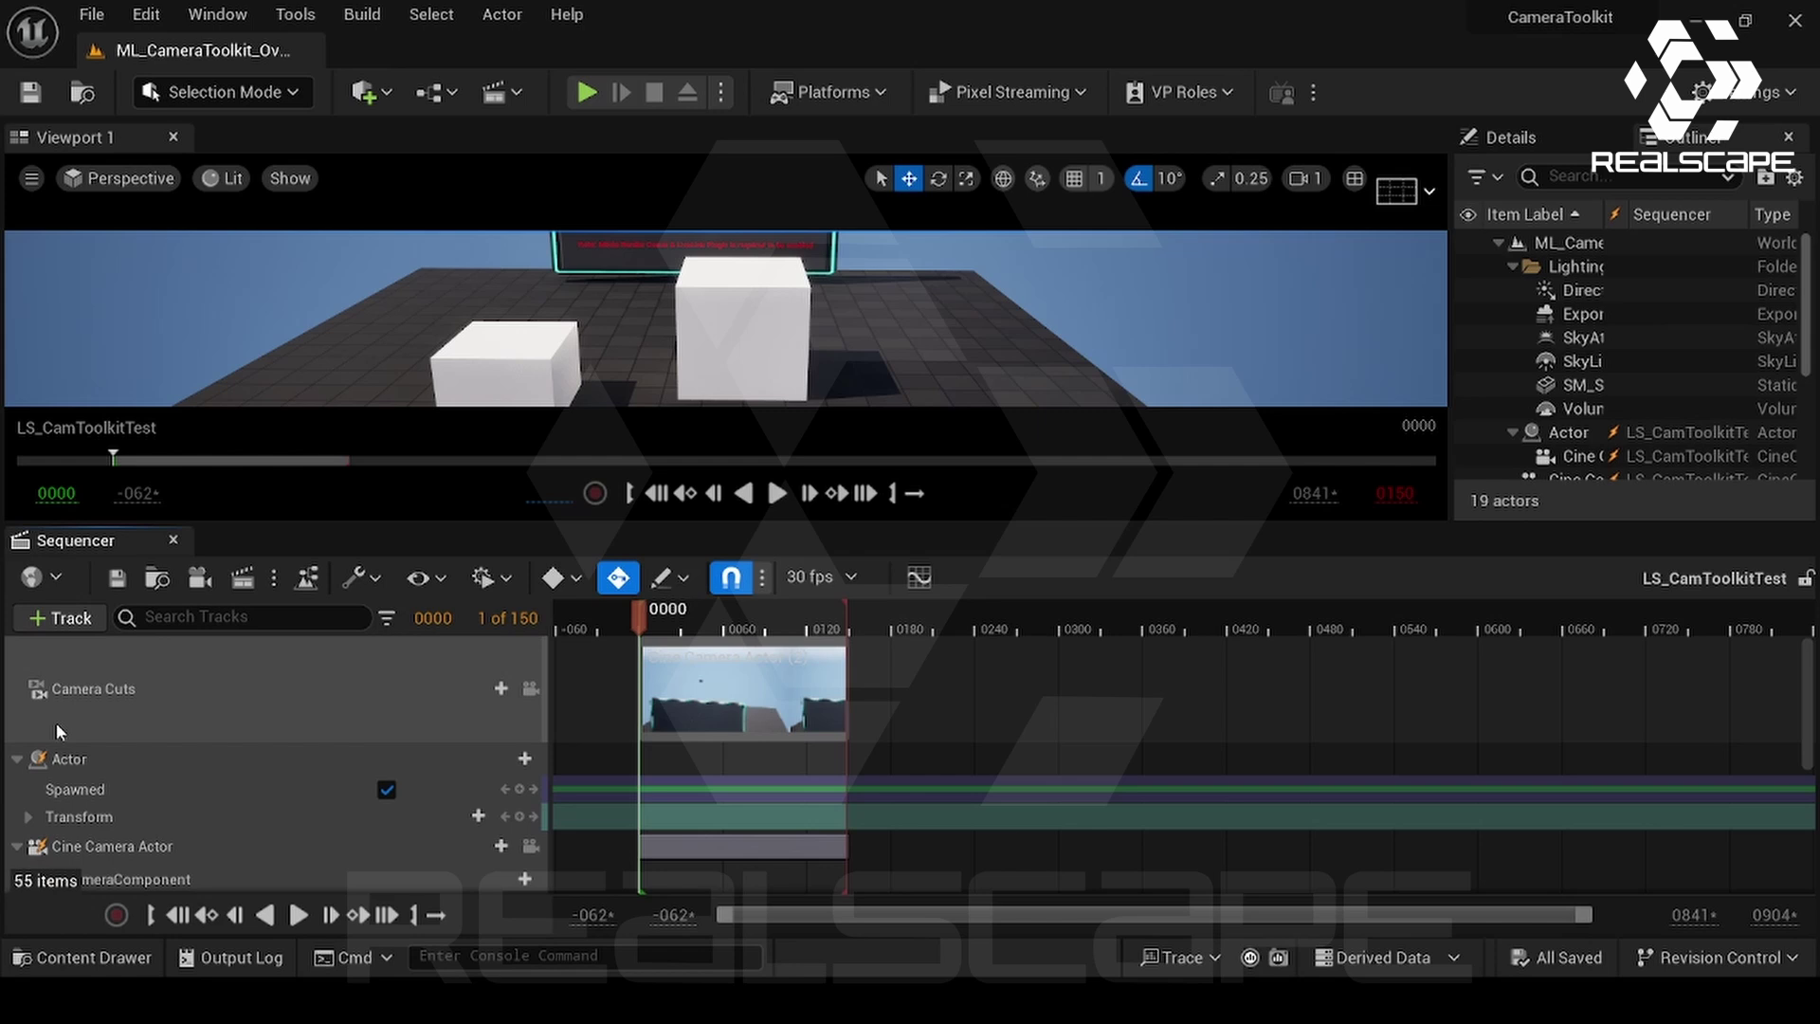
pyautogui.click(17, 758)
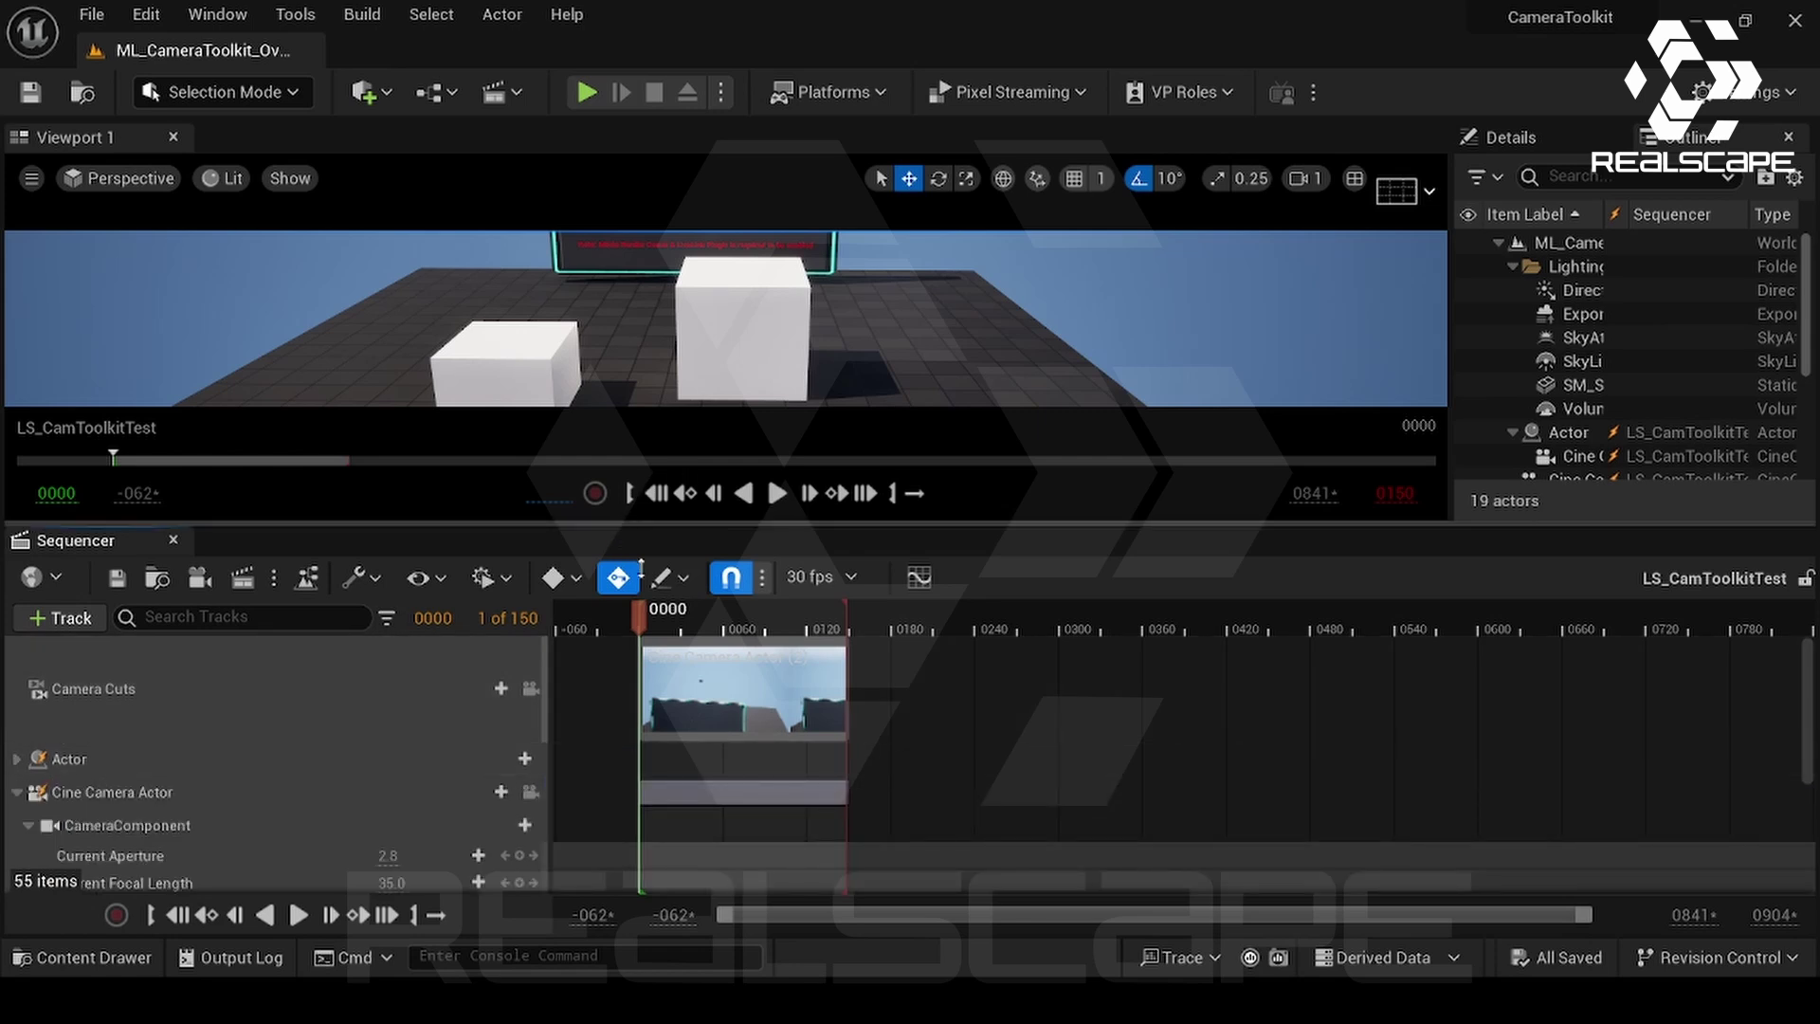
# - Hide the Info_Box_01 object with its texts, and play the sequence to preview the camera movement in the enlarged viewport
pyautogui.moveTo(624, 523); pyautogui.dragTo(626, 724)
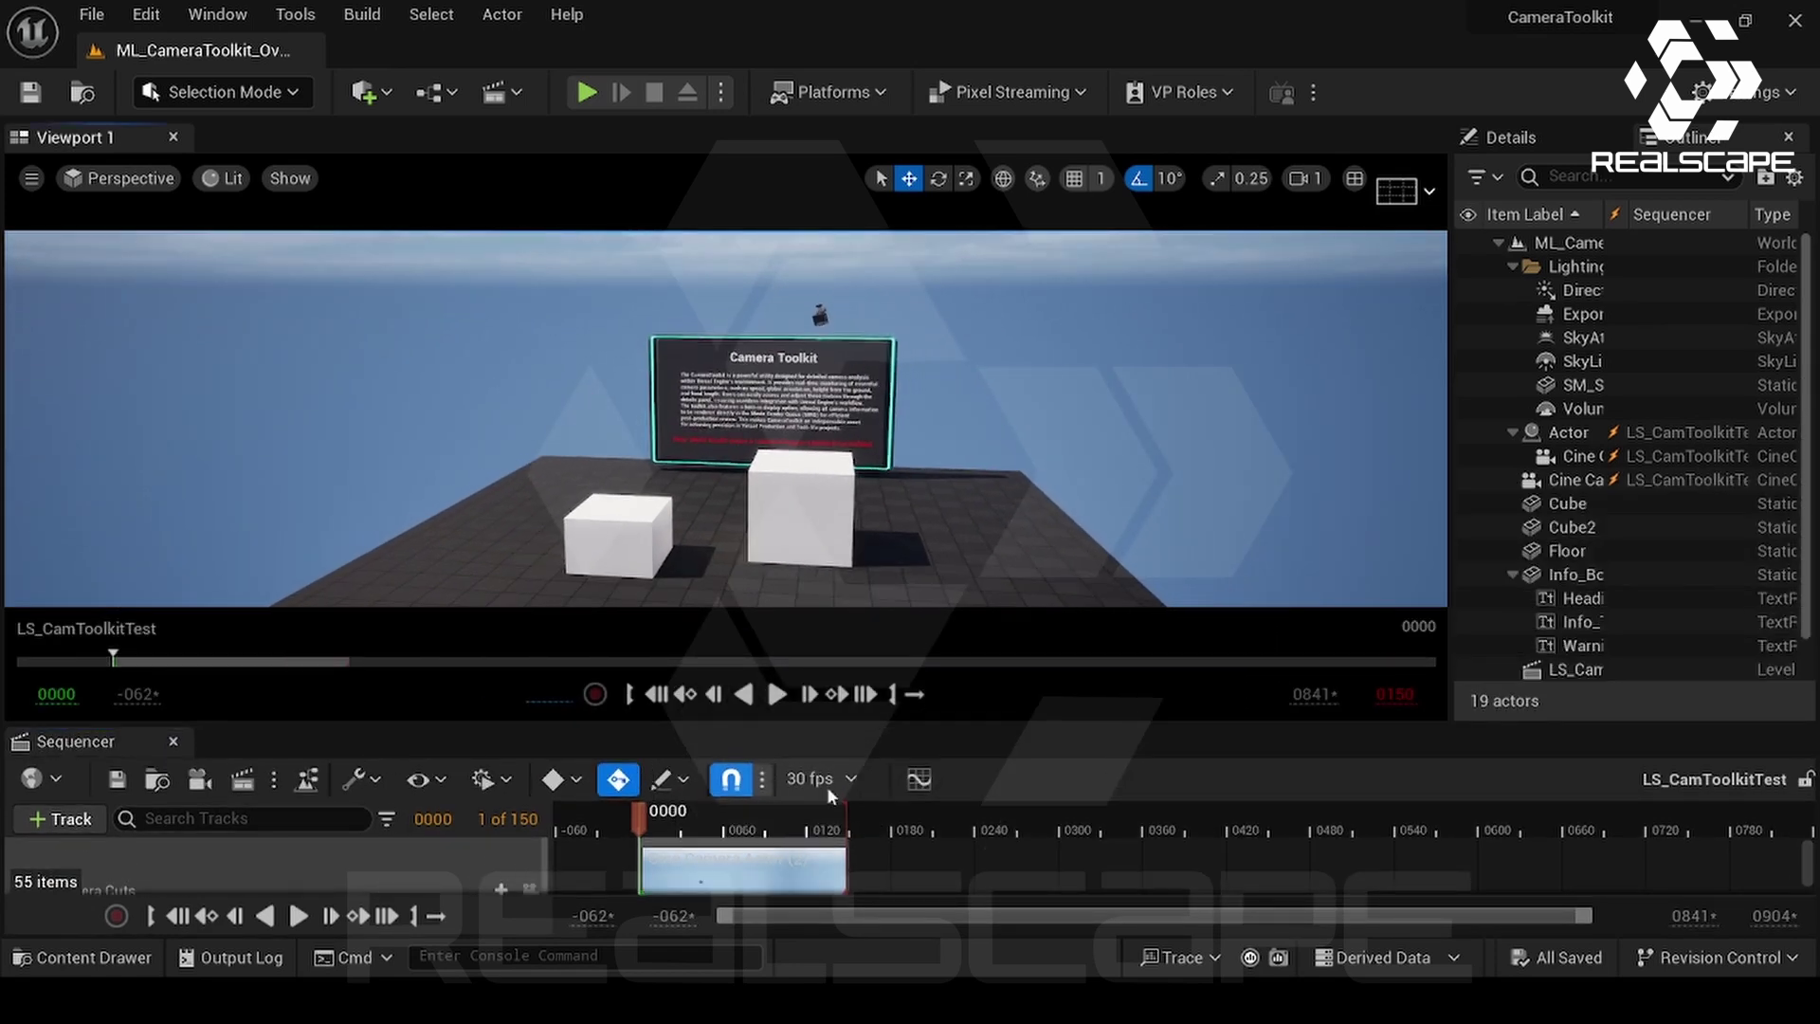
pyautogui.moveTo(637, 822)
pyautogui.mouseDown()
pyautogui.moveTo(780, 823)
pyautogui.moveTo(653, 844)
pyautogui.mouseUp()
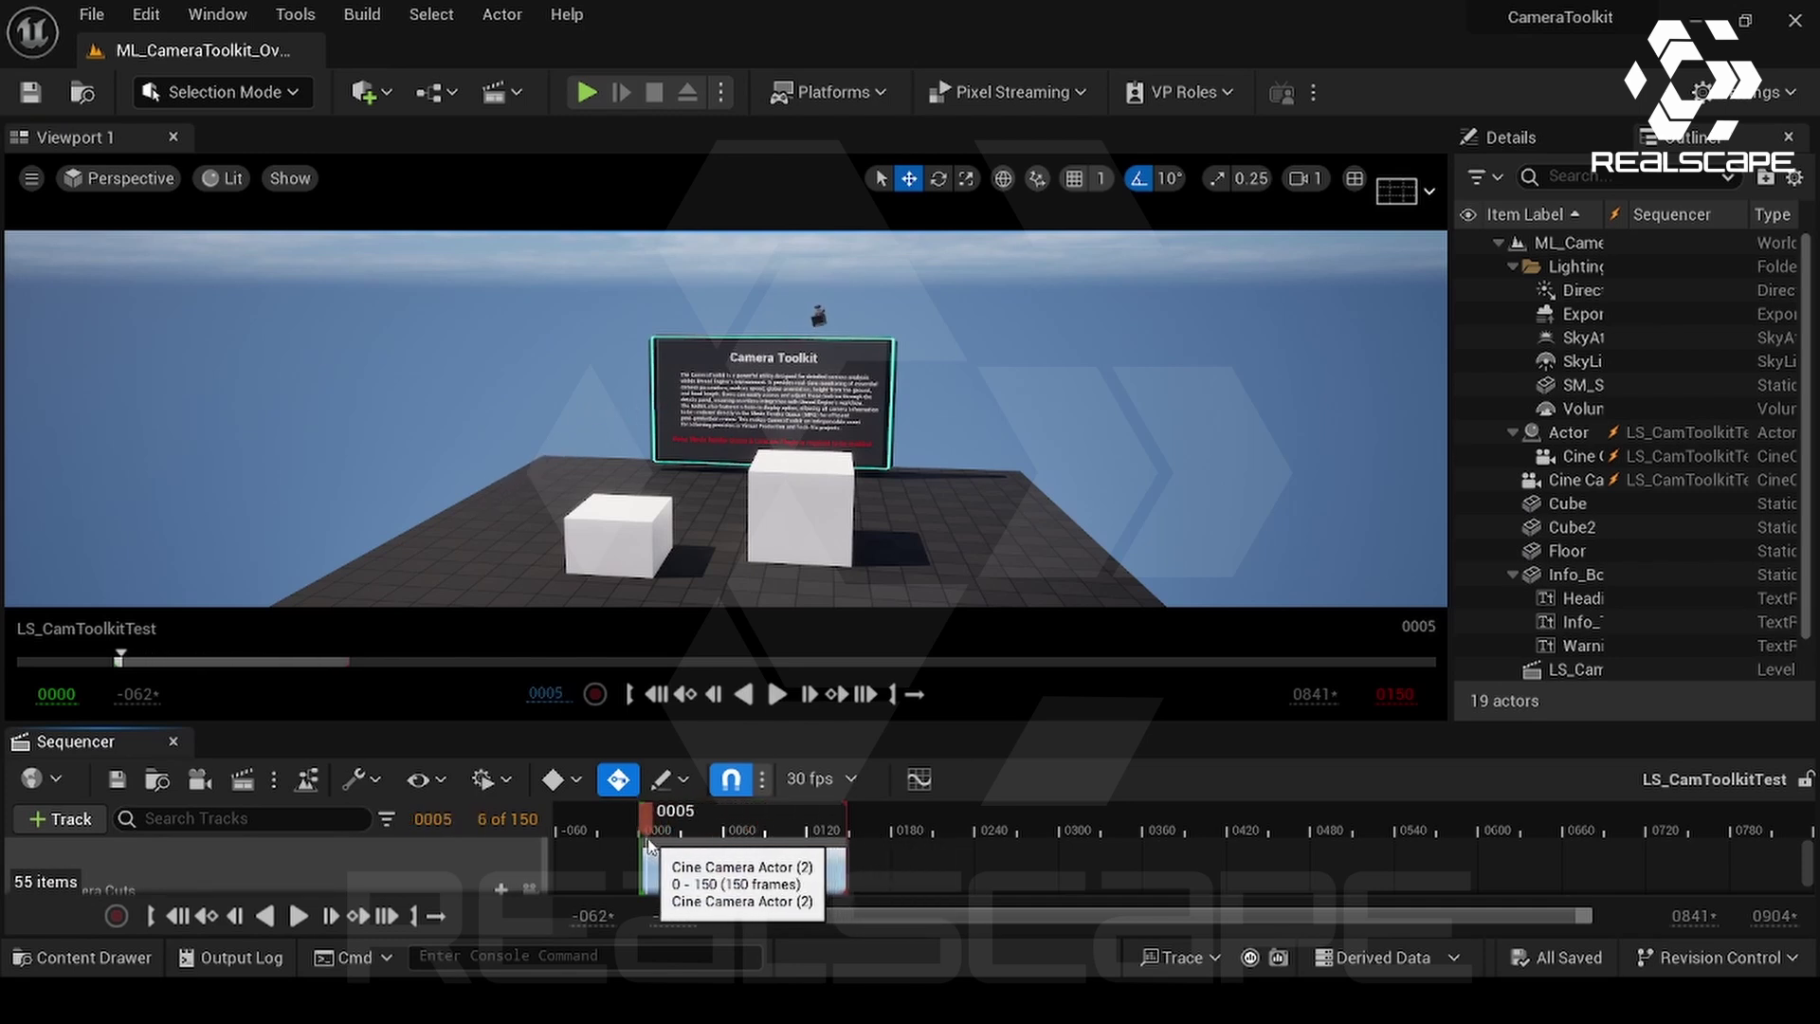
pyautogui.scroll(-1, 1535, 569)
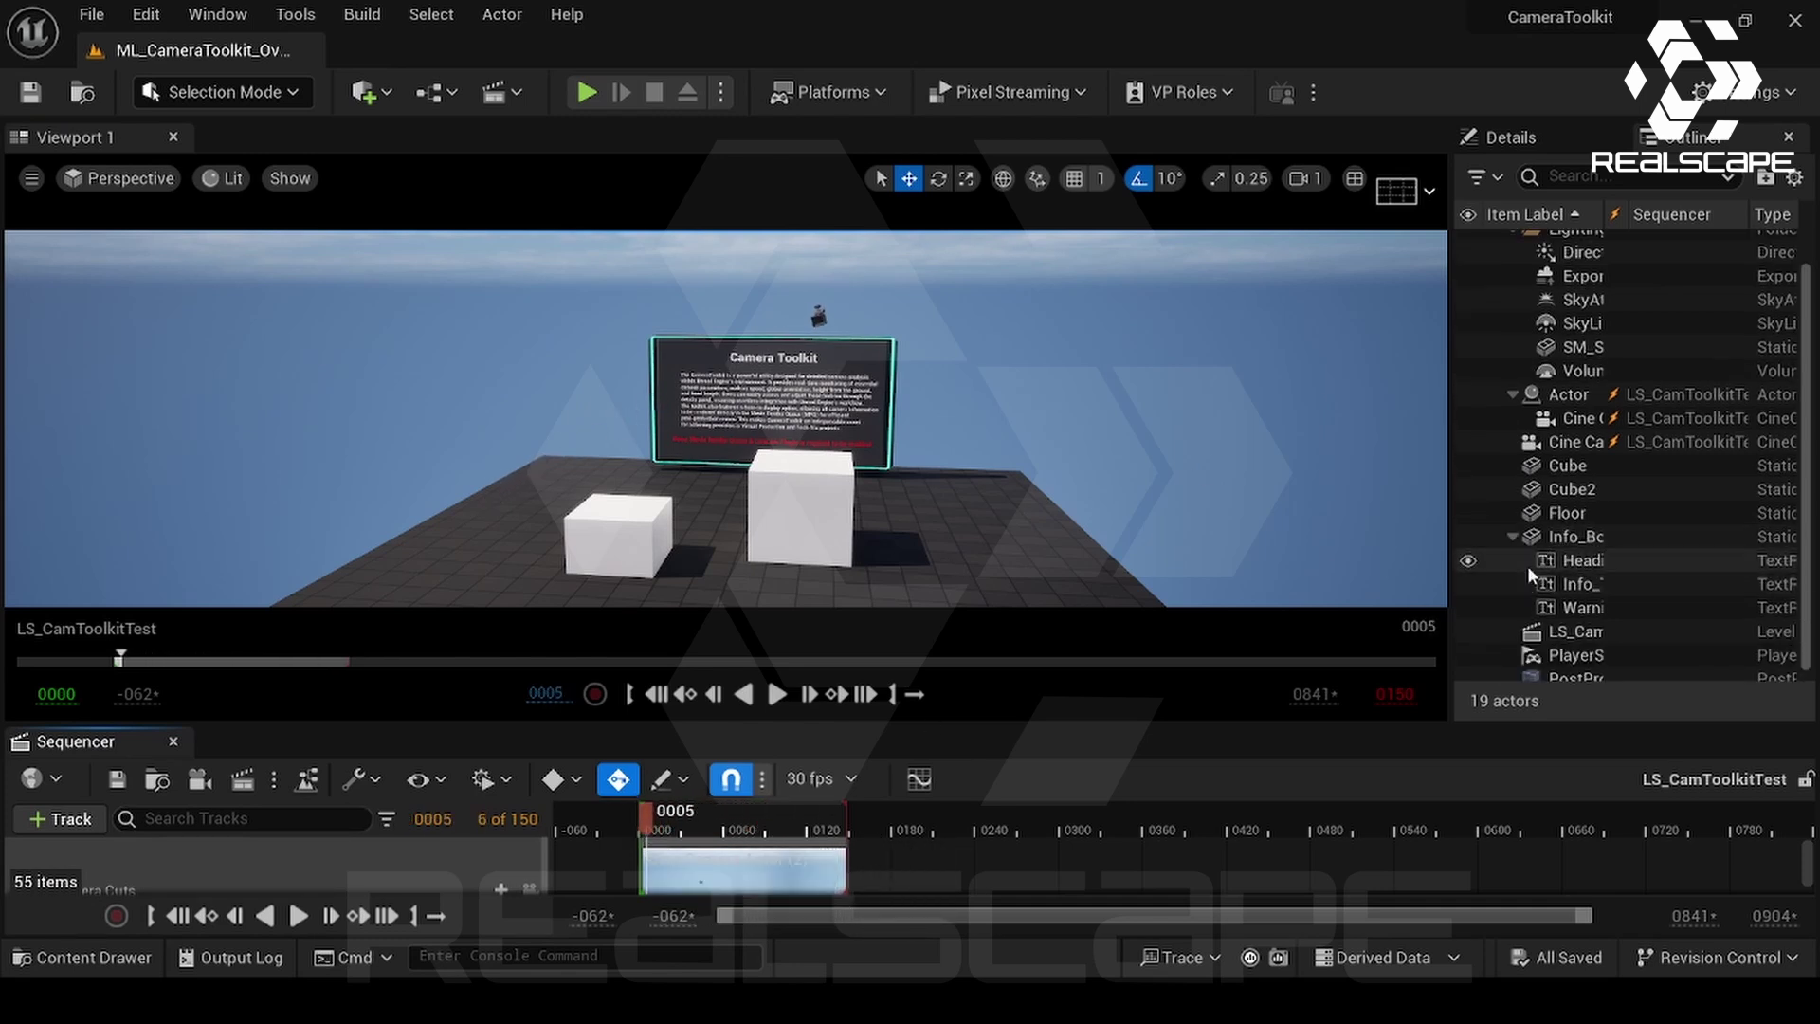
pyautogui.click(1468, 536)
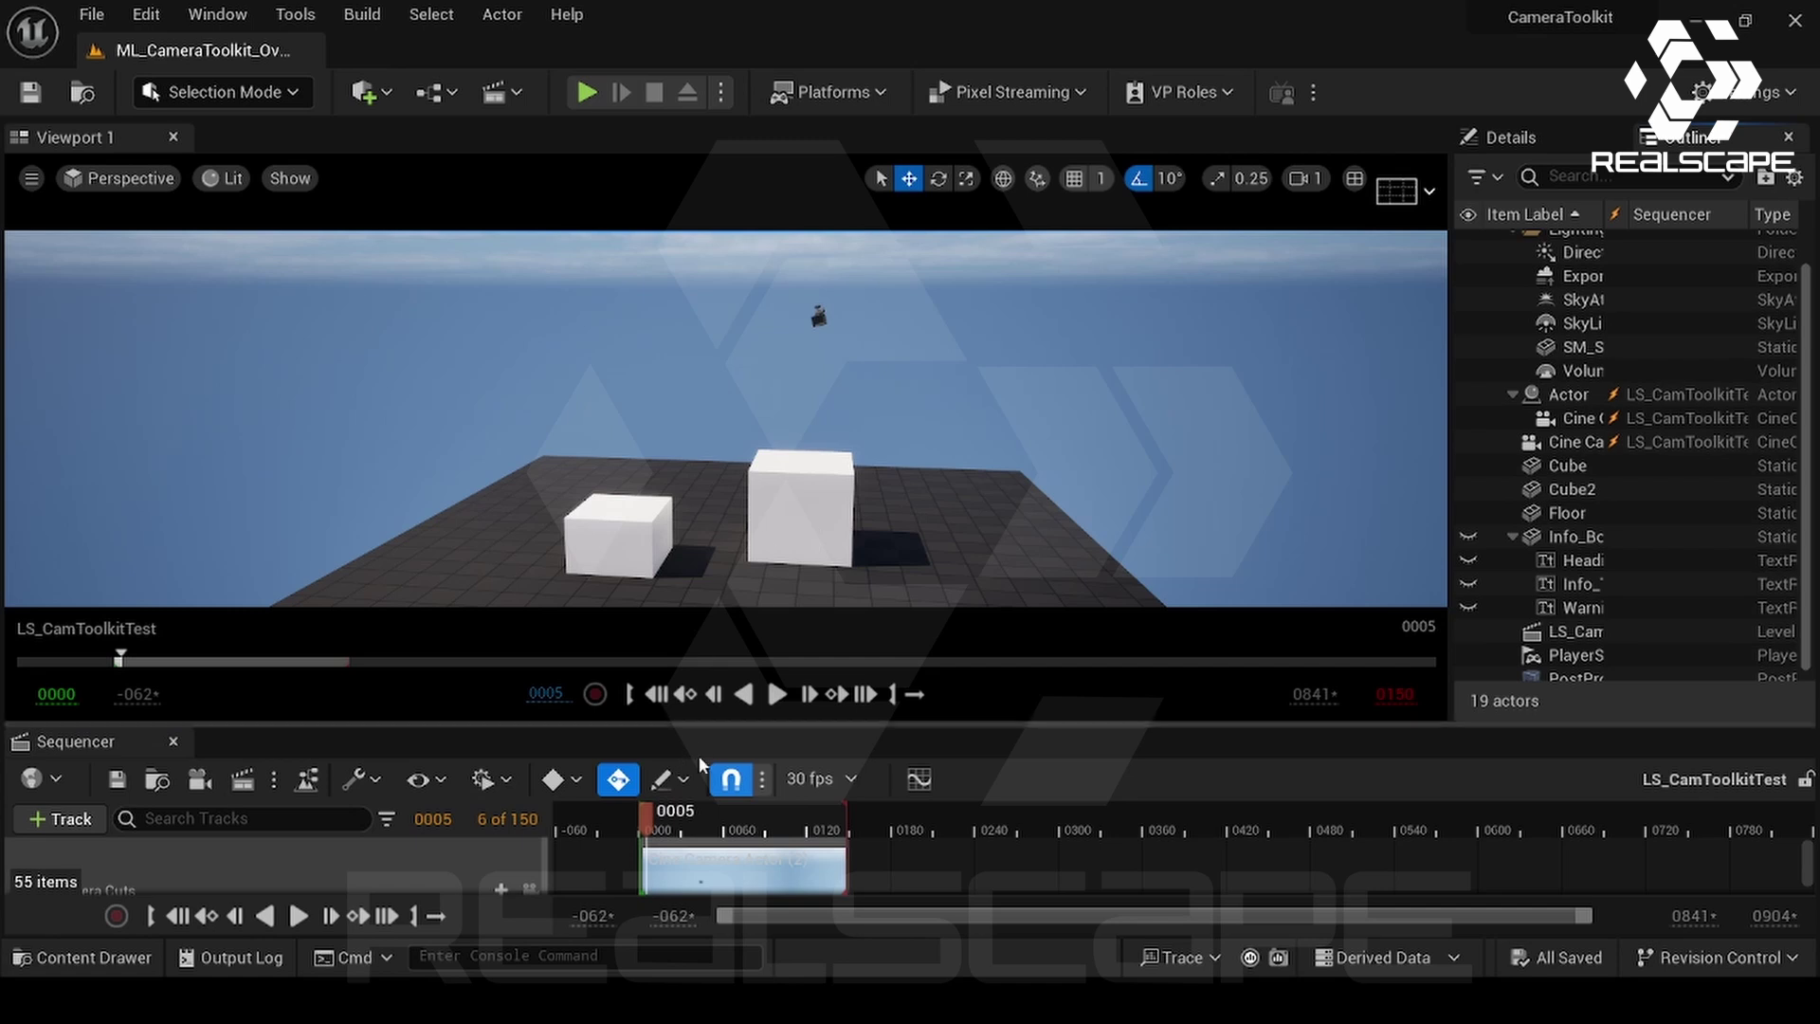
pyautogui.click(298, 915)
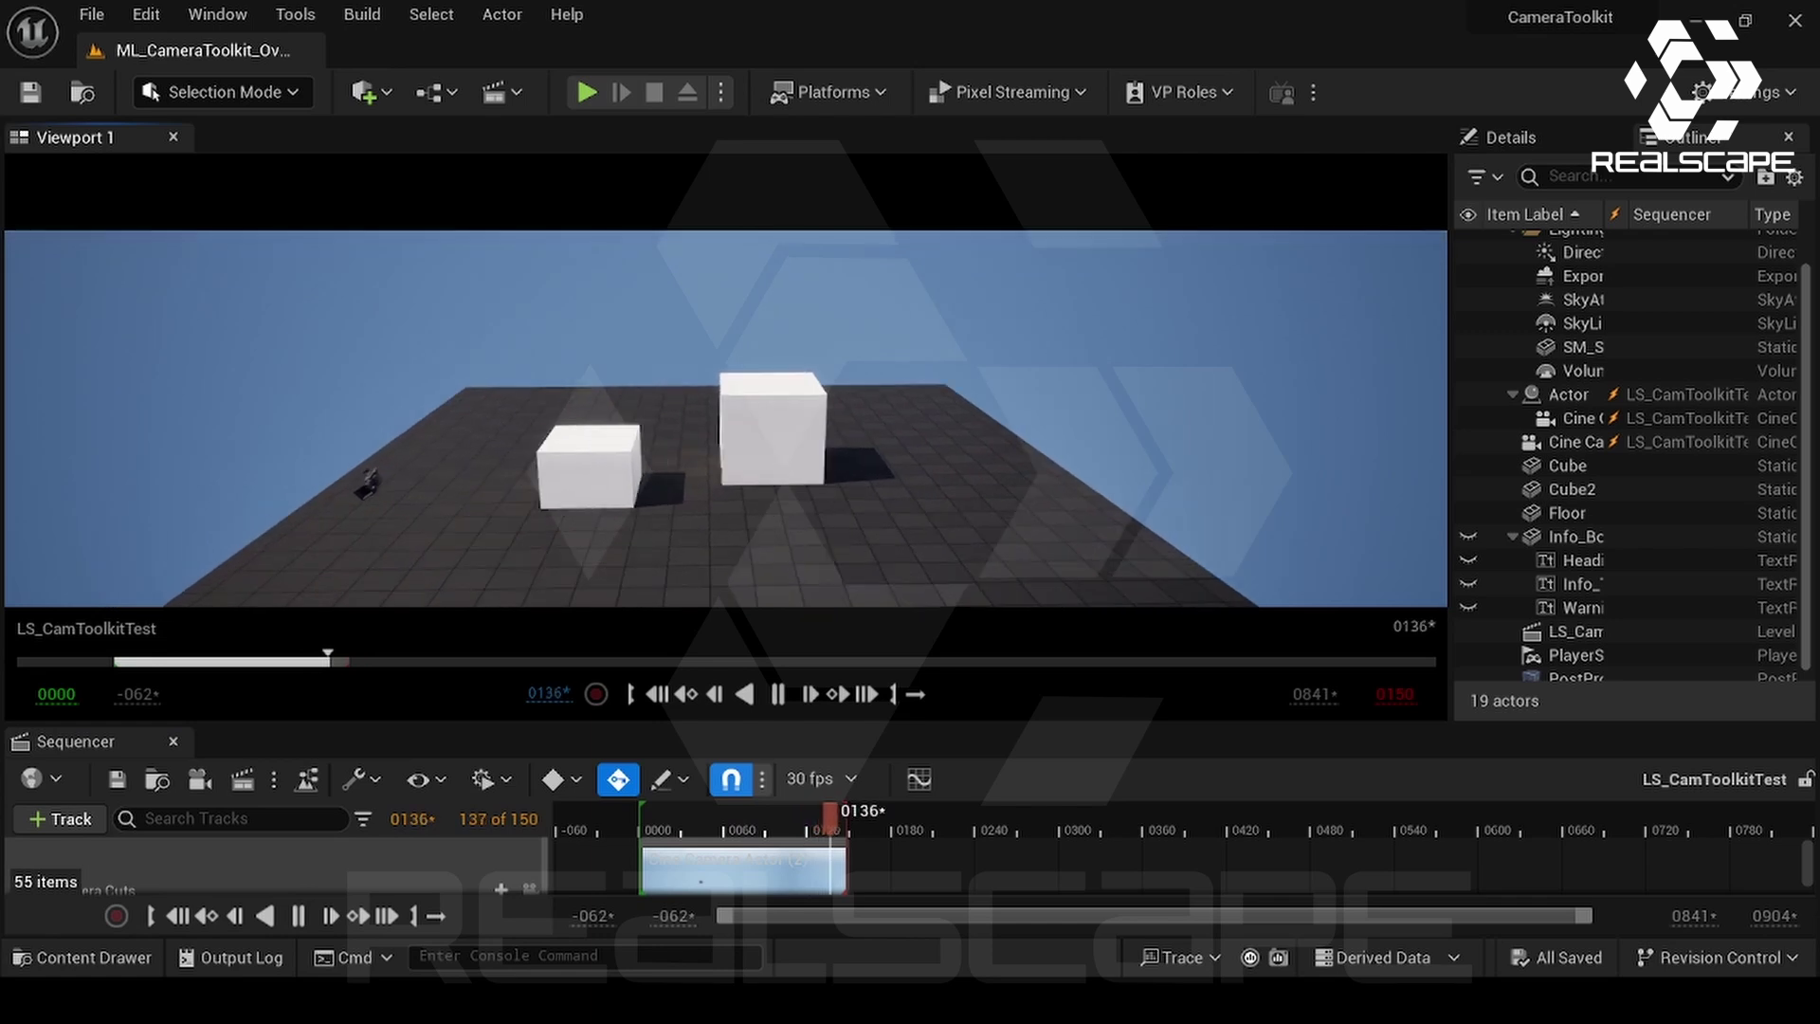
pyautogui.moveTo(819, 510); pyautogui.dragTo(779, 474, button='right')
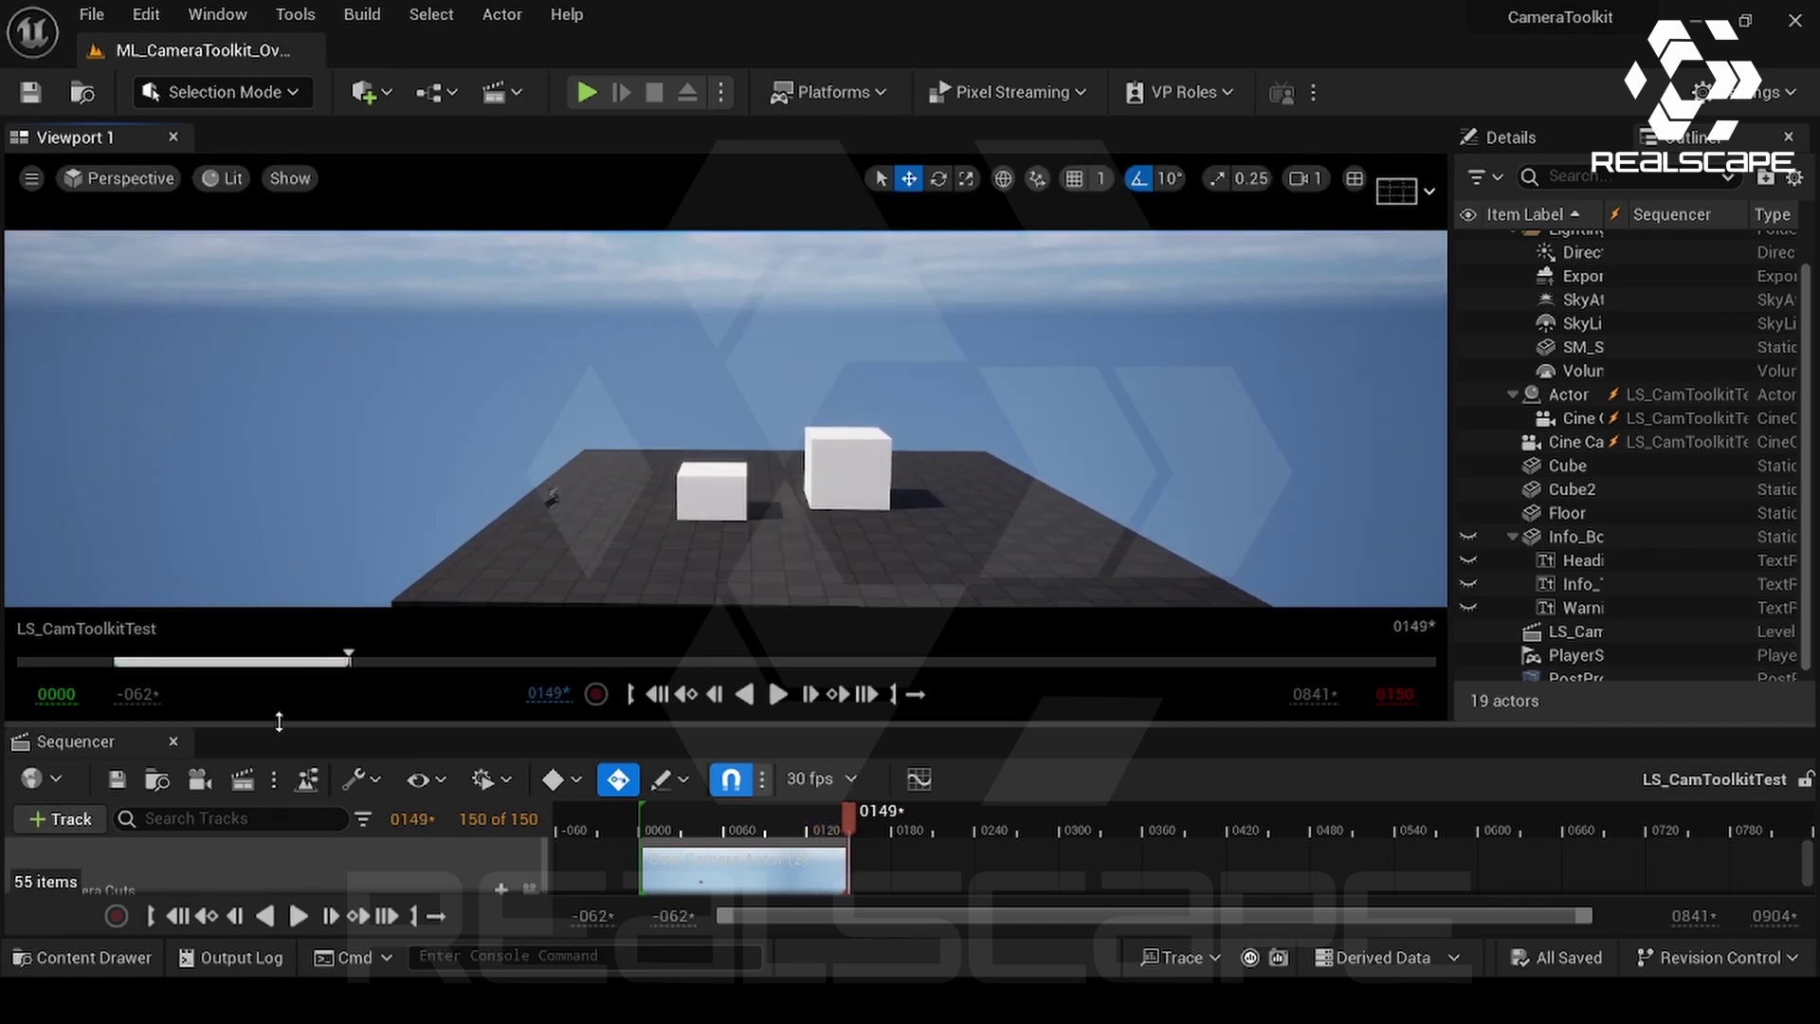
# - Add the BP_CameraToolkit blueprint from the CameraToolkit folder to the LS_CamToolkitTest sequence as a new track
pyautogui.moveTo(277, 724); pyautogui.dragTo(280, 649)
pyautogui.click(82, 957)
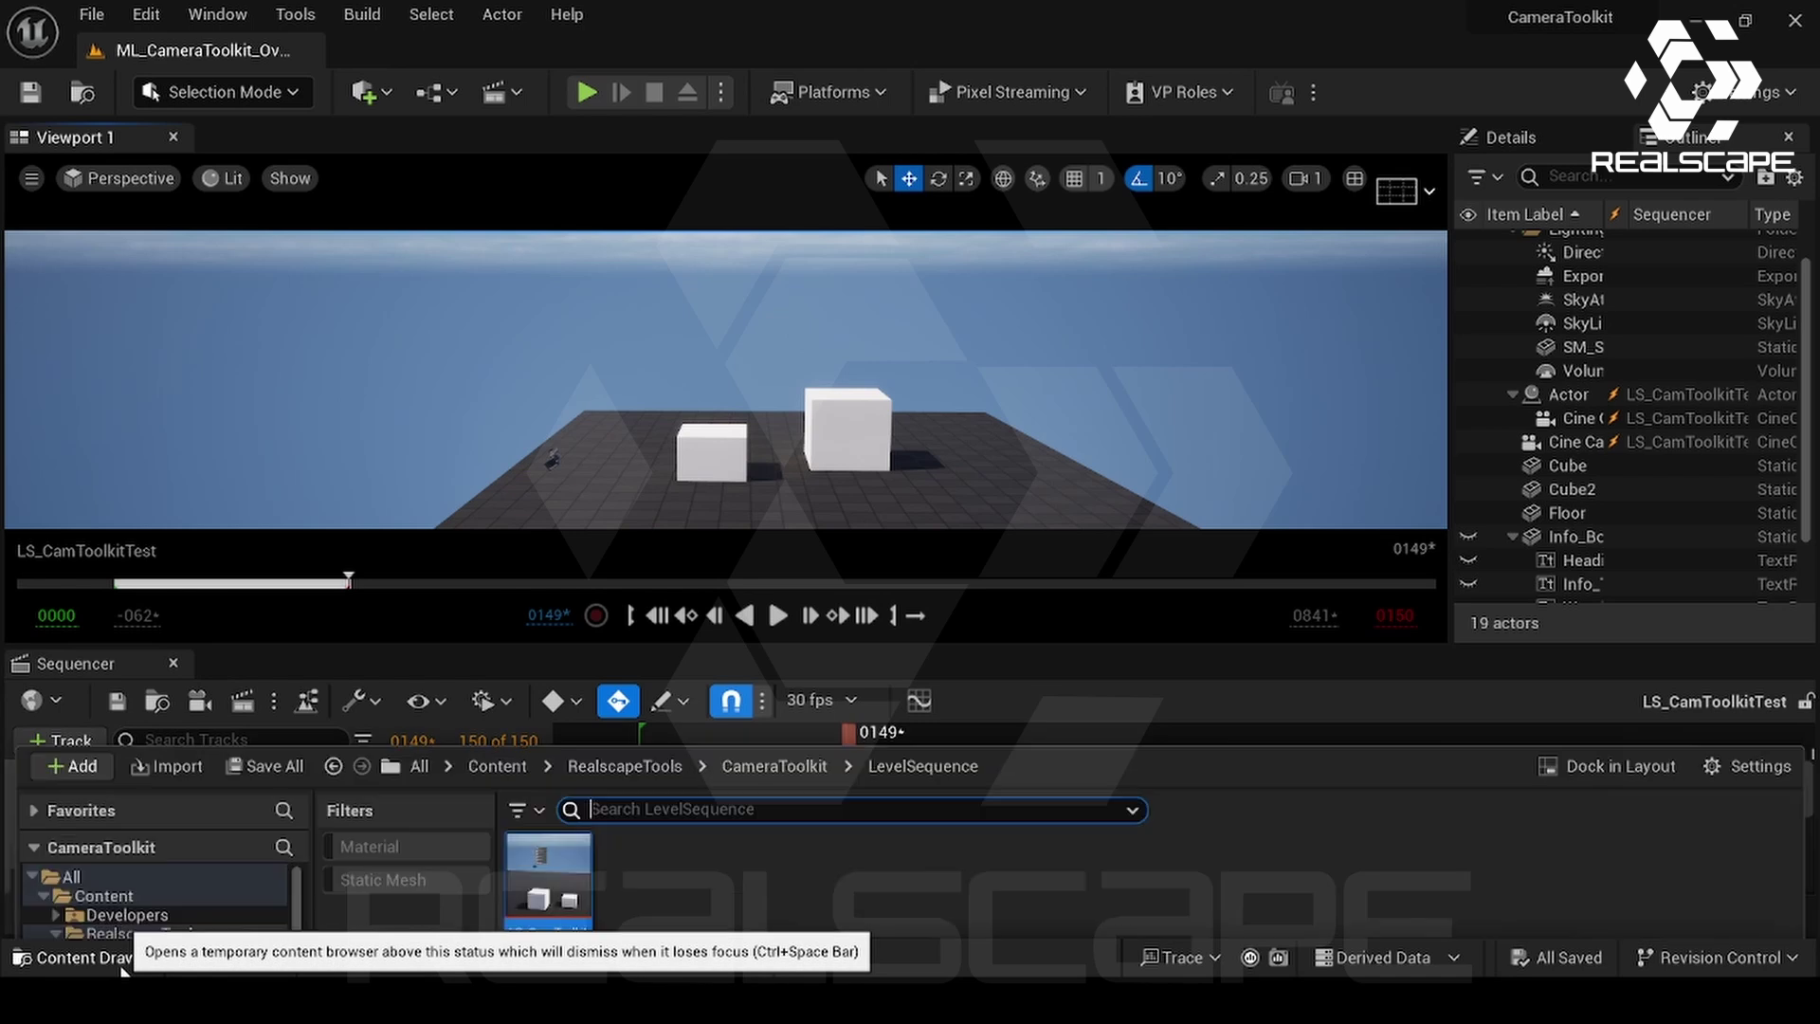
pyautogui.click(803, 610)
pyautogui.click(955, 786)
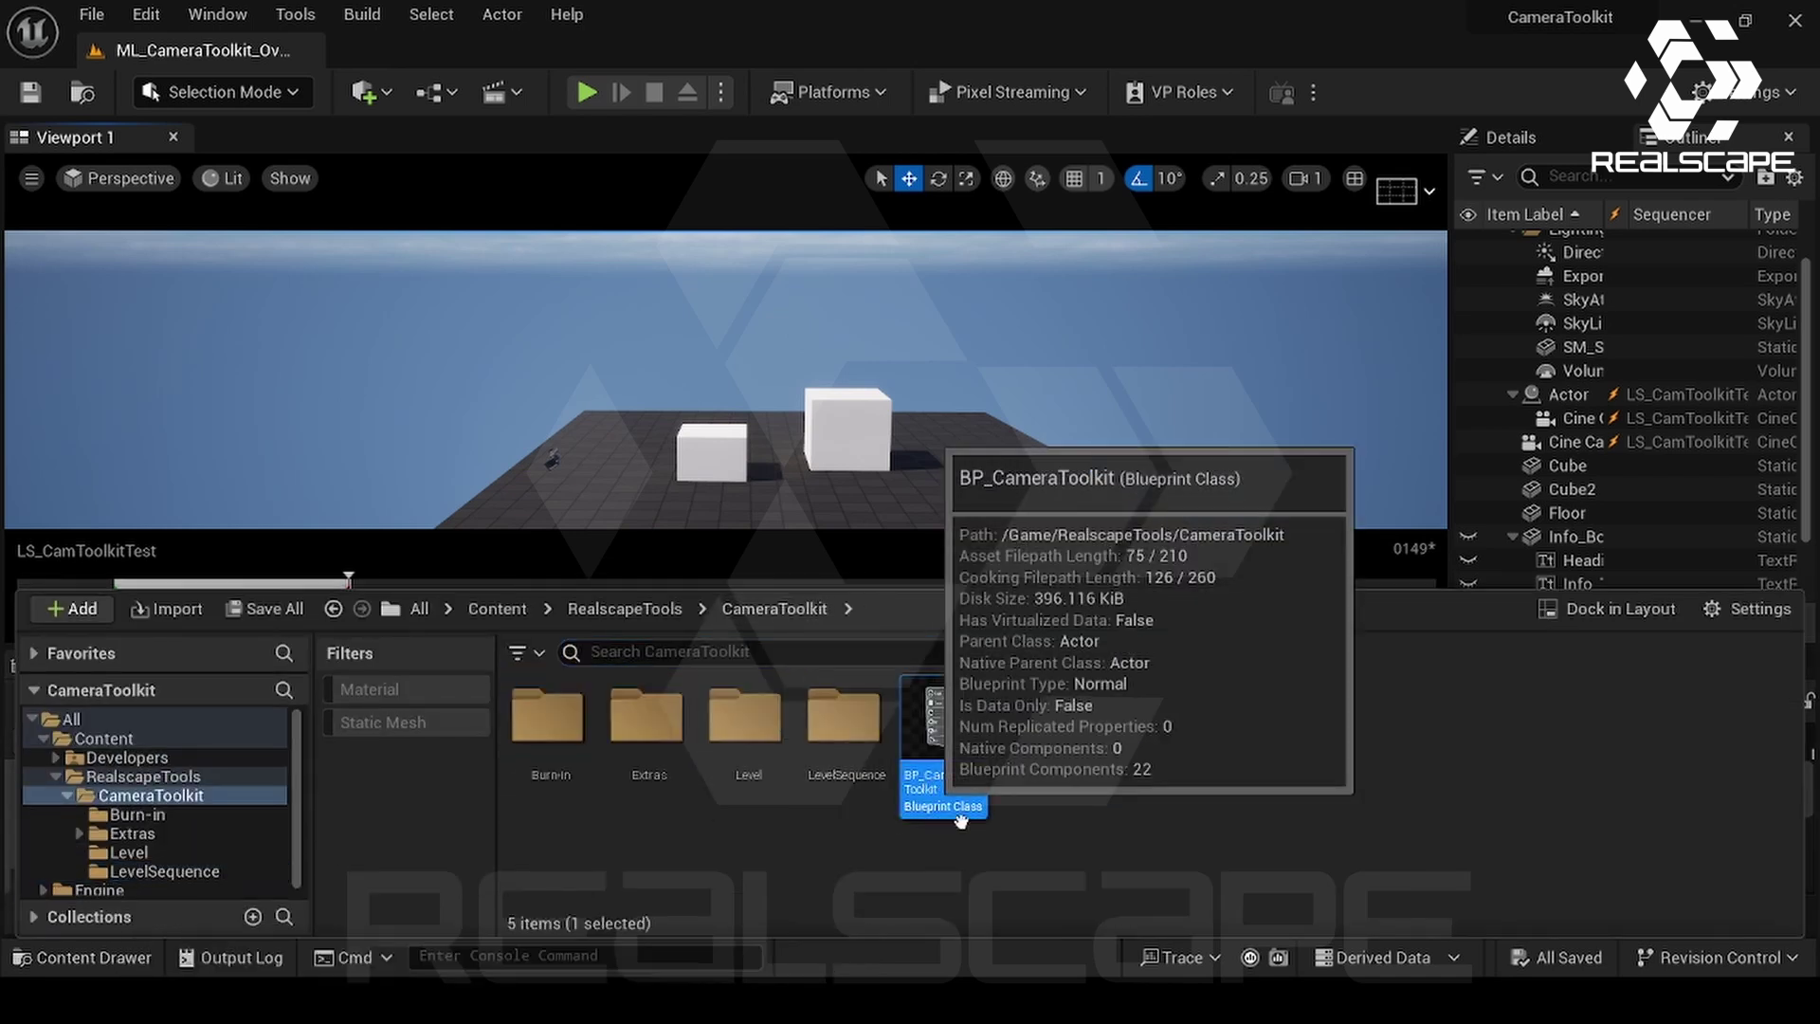
pyautogui.moveTo(955, 787); pyautogui.dragTo(231, 885)
pyautogui.scroll(-6, 227, 836)
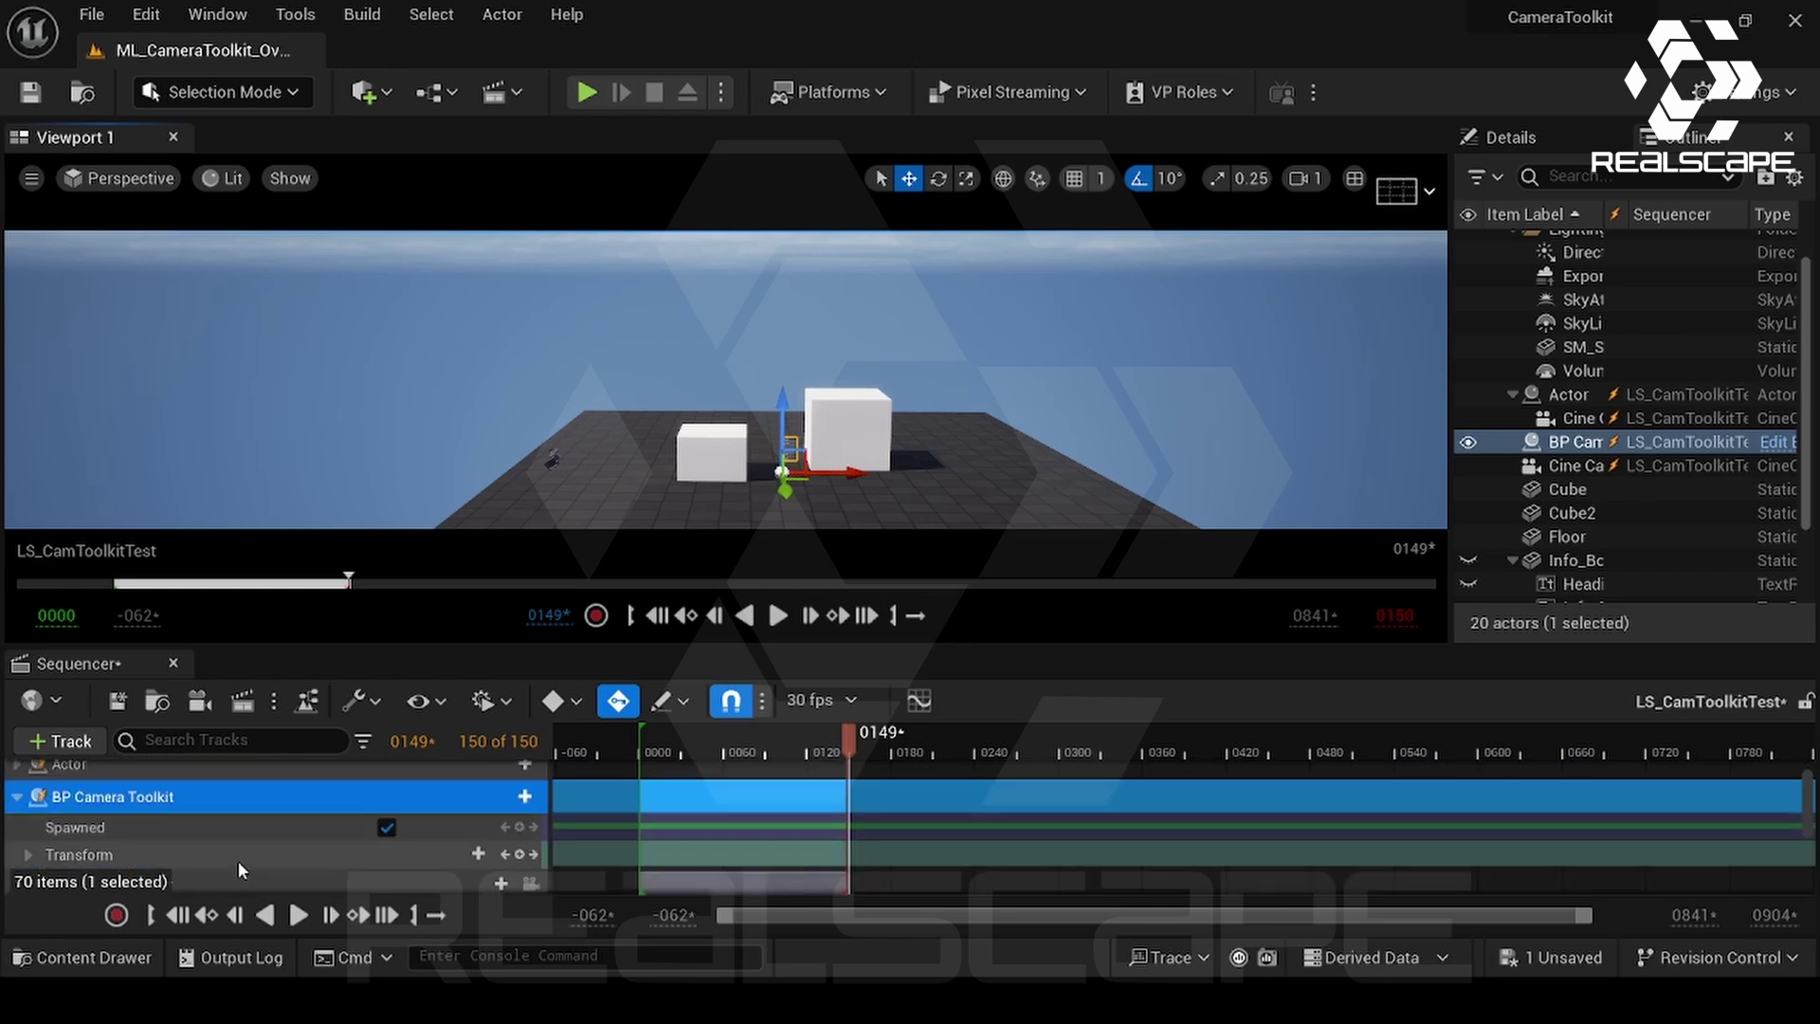
# - Attach the BP Camera Toolkit track to the existing Cine Camera Actor binding
pyautogui.moveTo(443, 649); pyautogui.dragTo(447, 579)
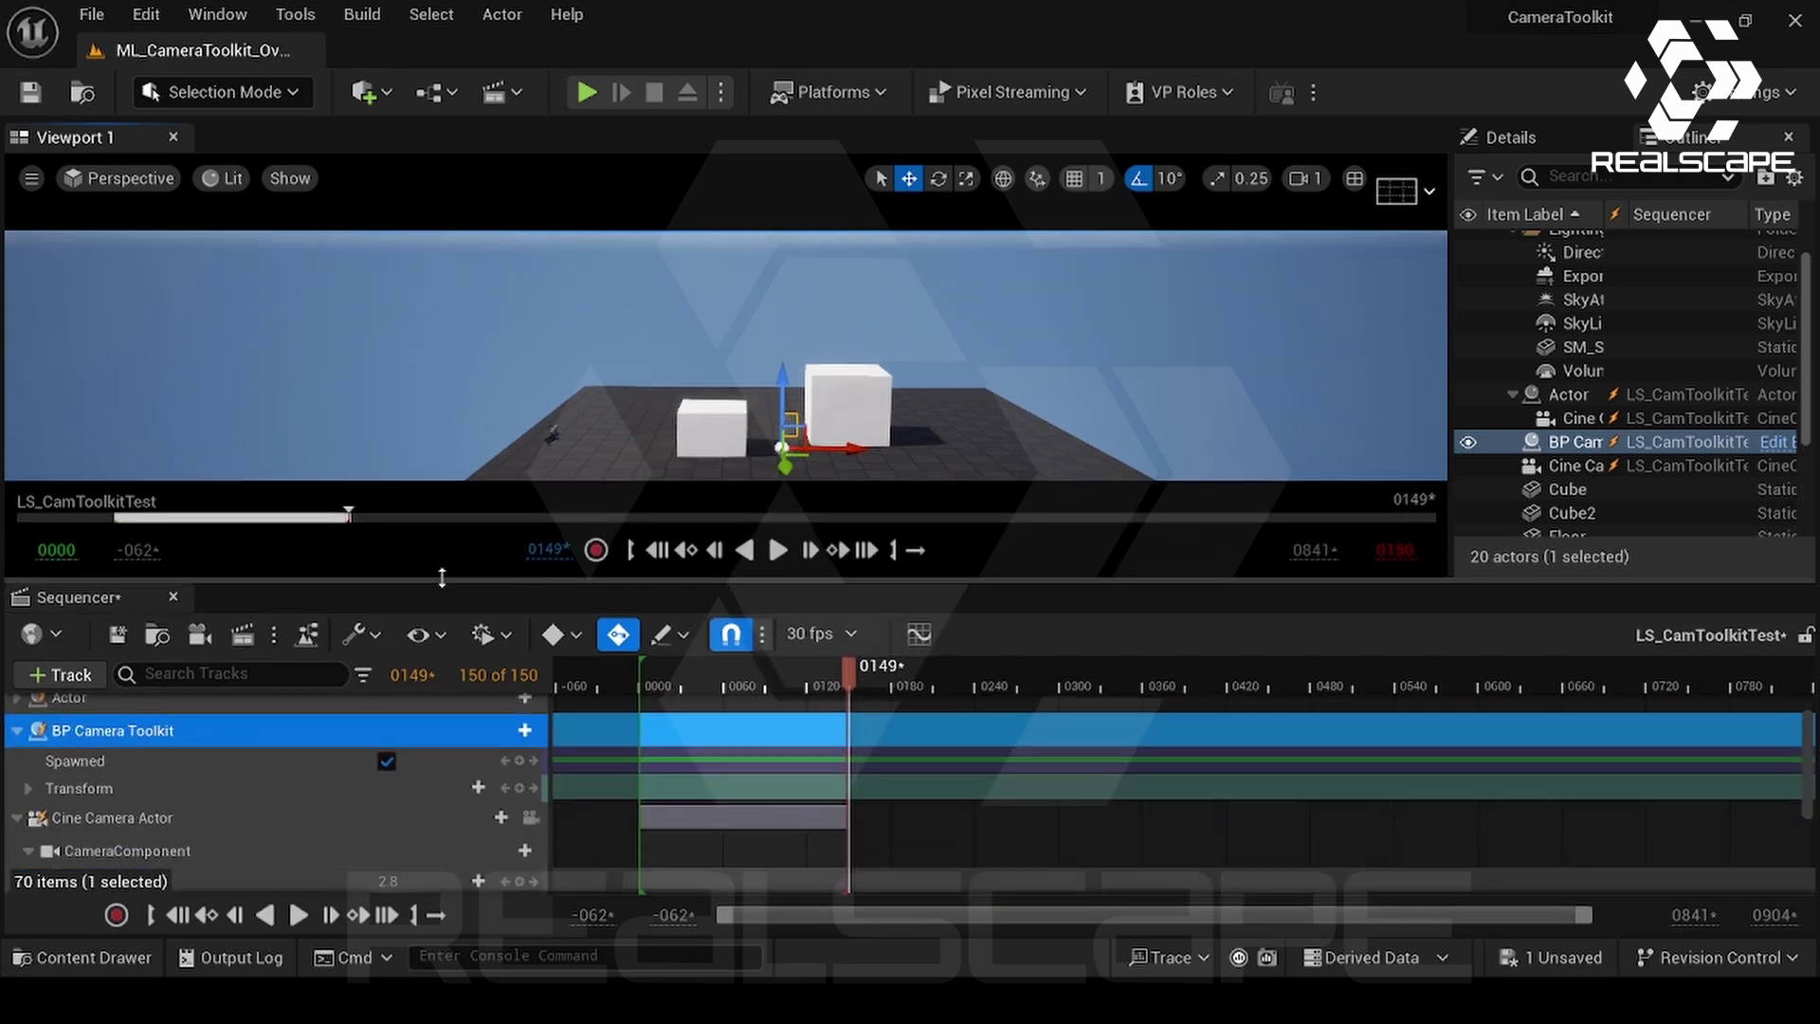
pyautogui.click(524, 727)
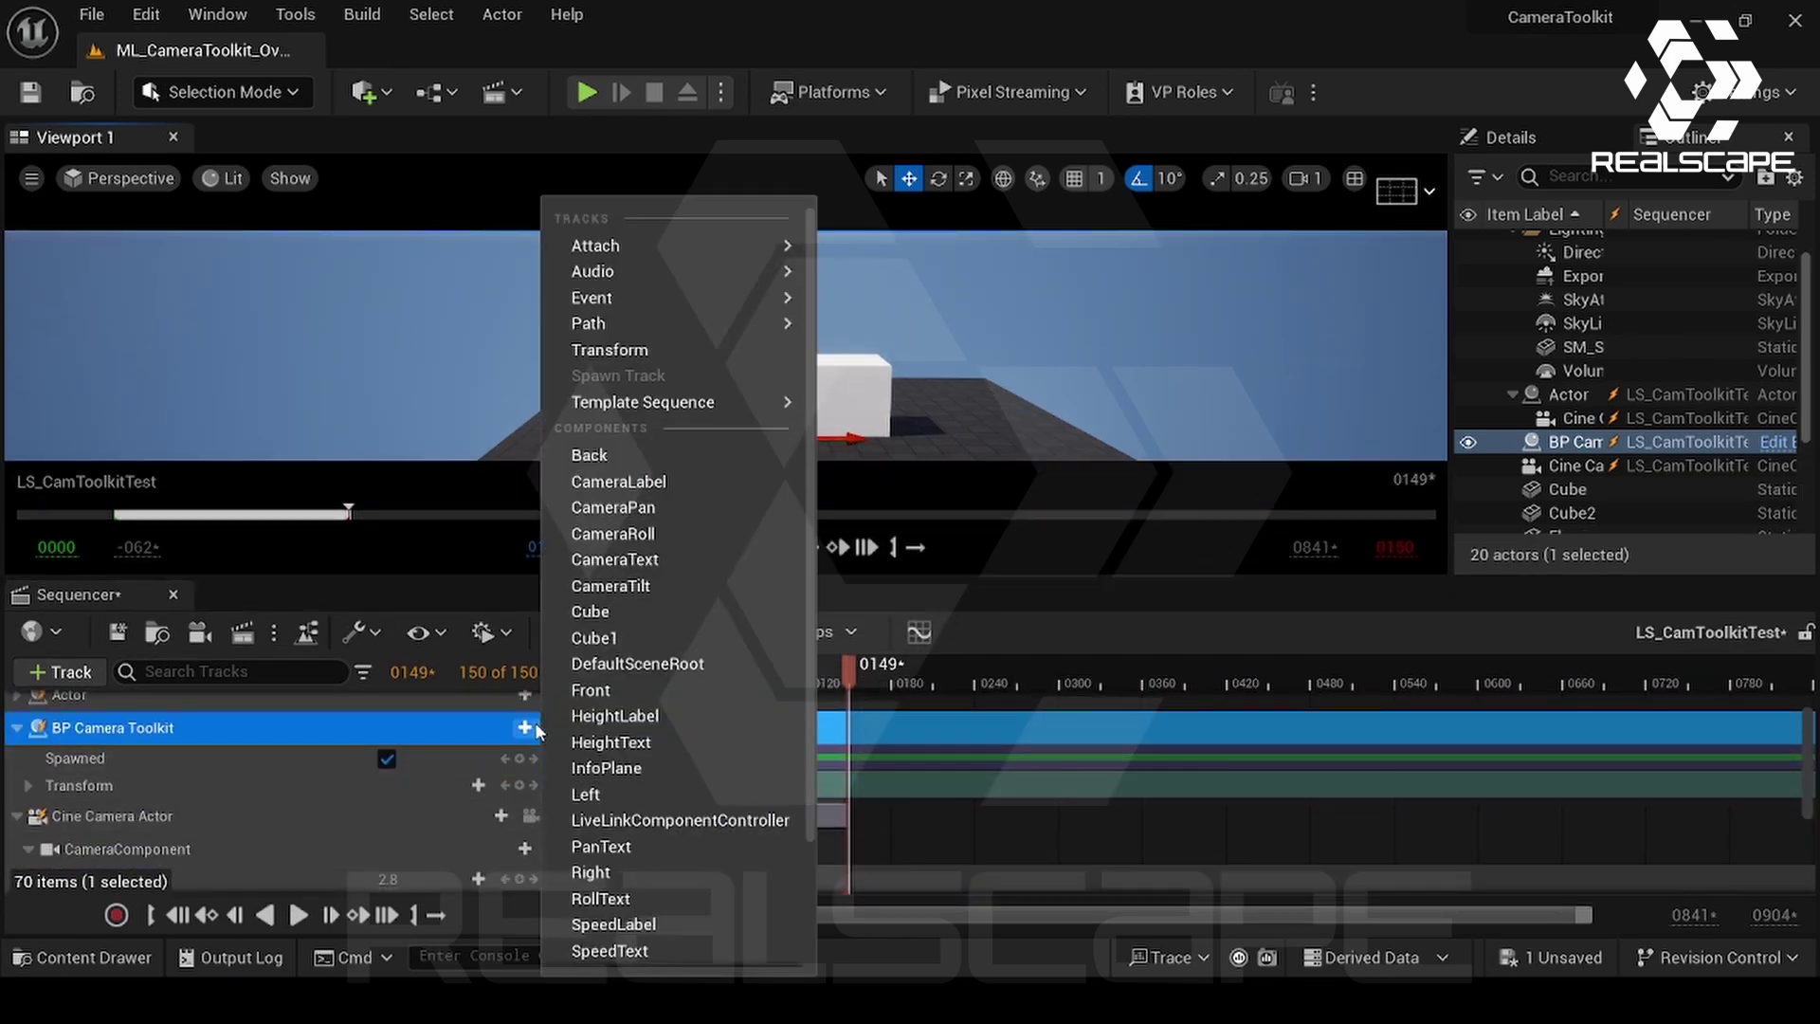
pyautogui.moveTo(675, 248)
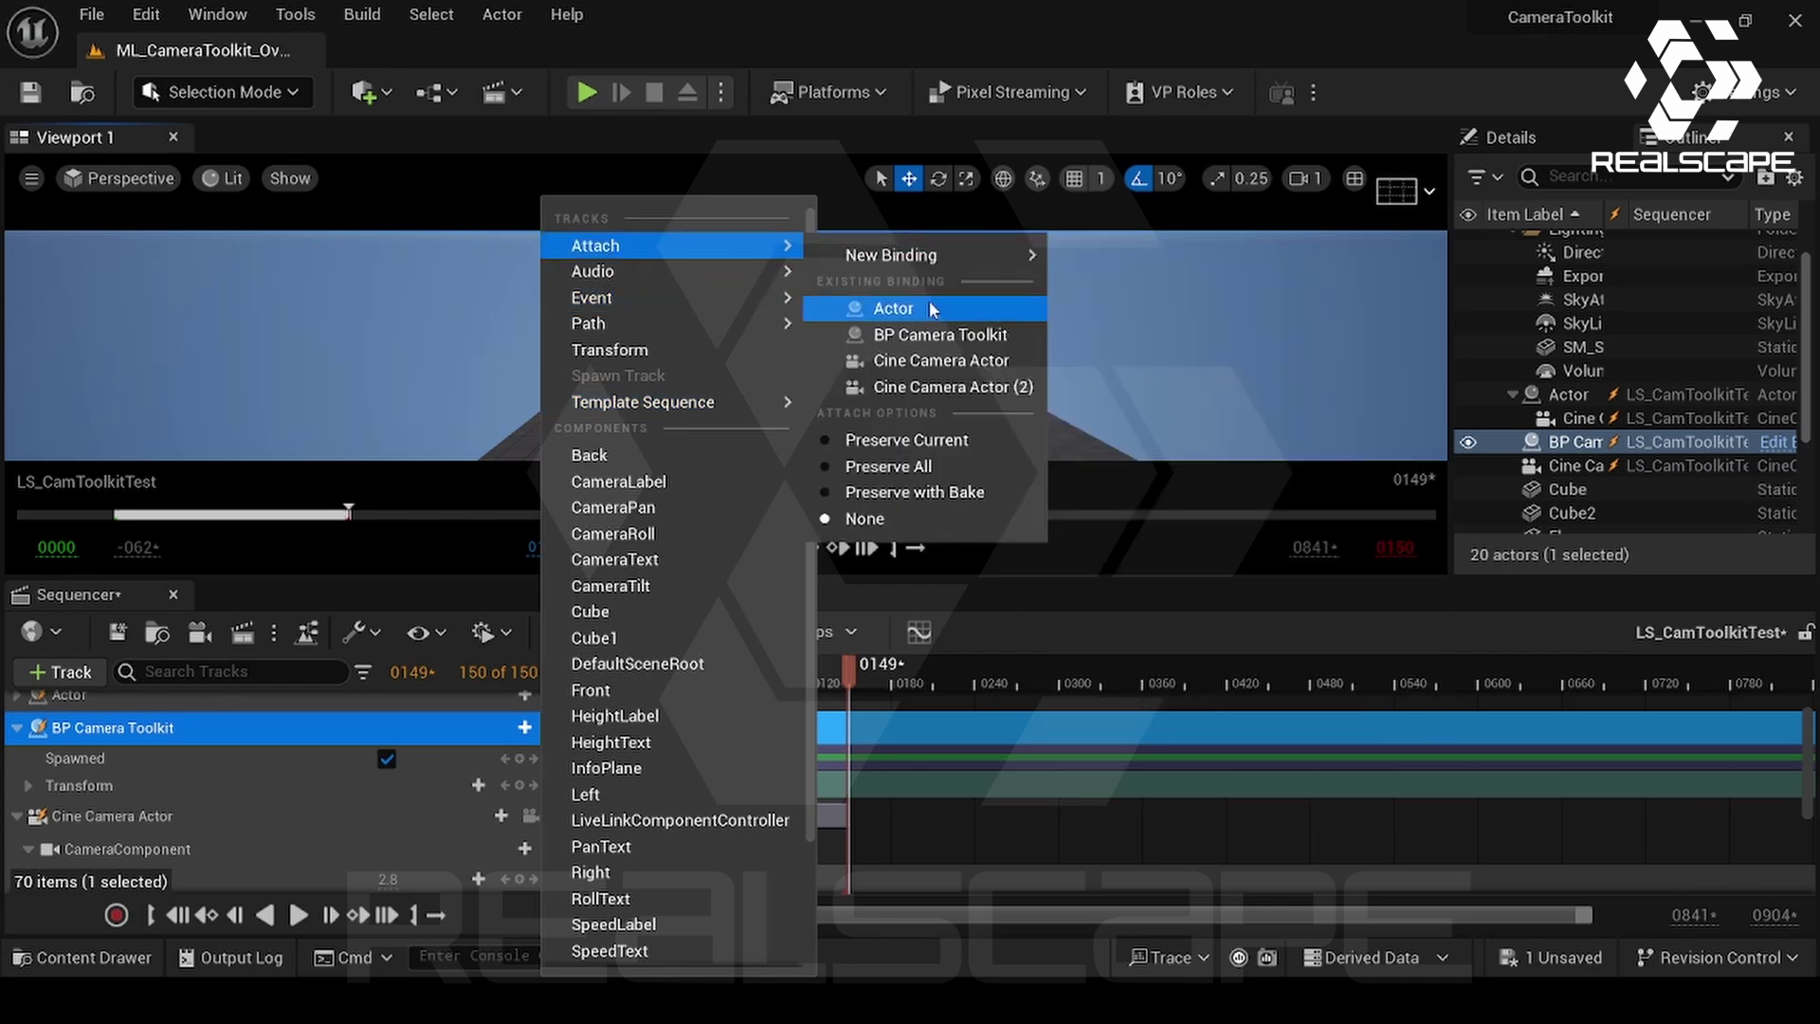
pyautogui.click(933, 362)
# - Examine the sequence tracks, the camera cuts view and the toolkit panel attached to the camera in the level
pyautogui.scroll(3, 494, 796)
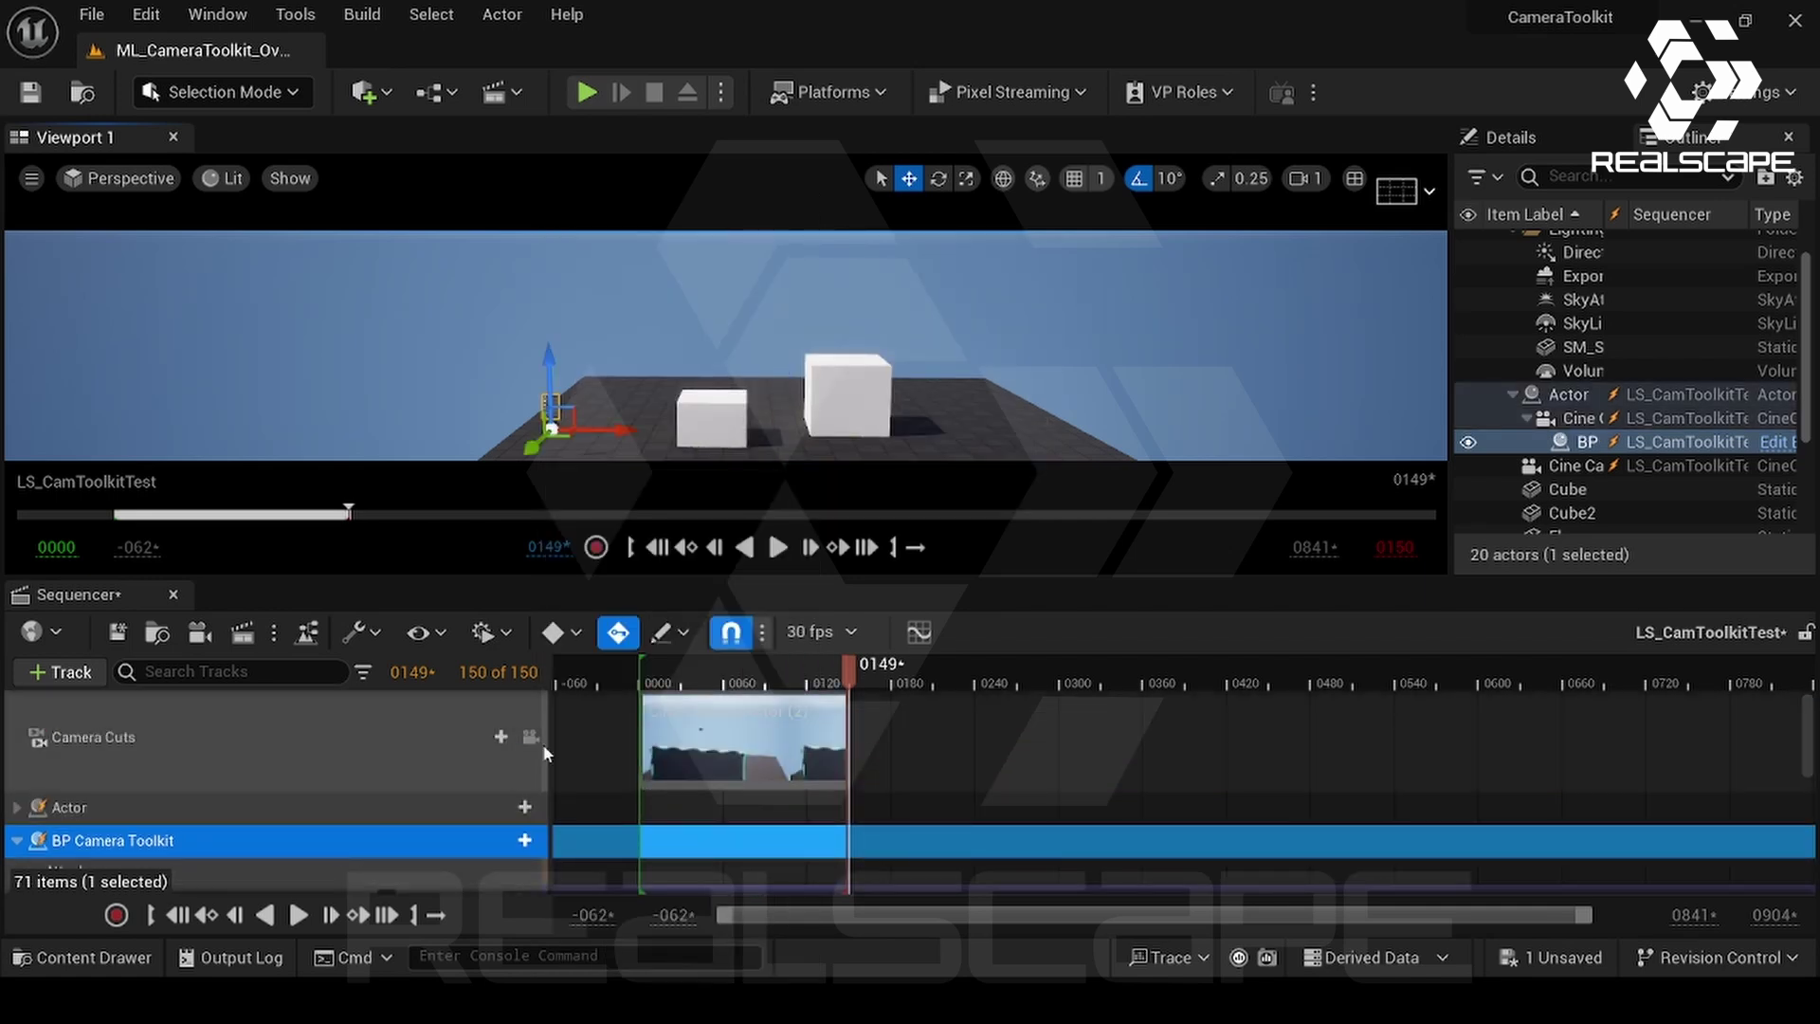
pyautogui.scroll(-6, 233, 816)
pyautogui.scroll(2, 236, 819)
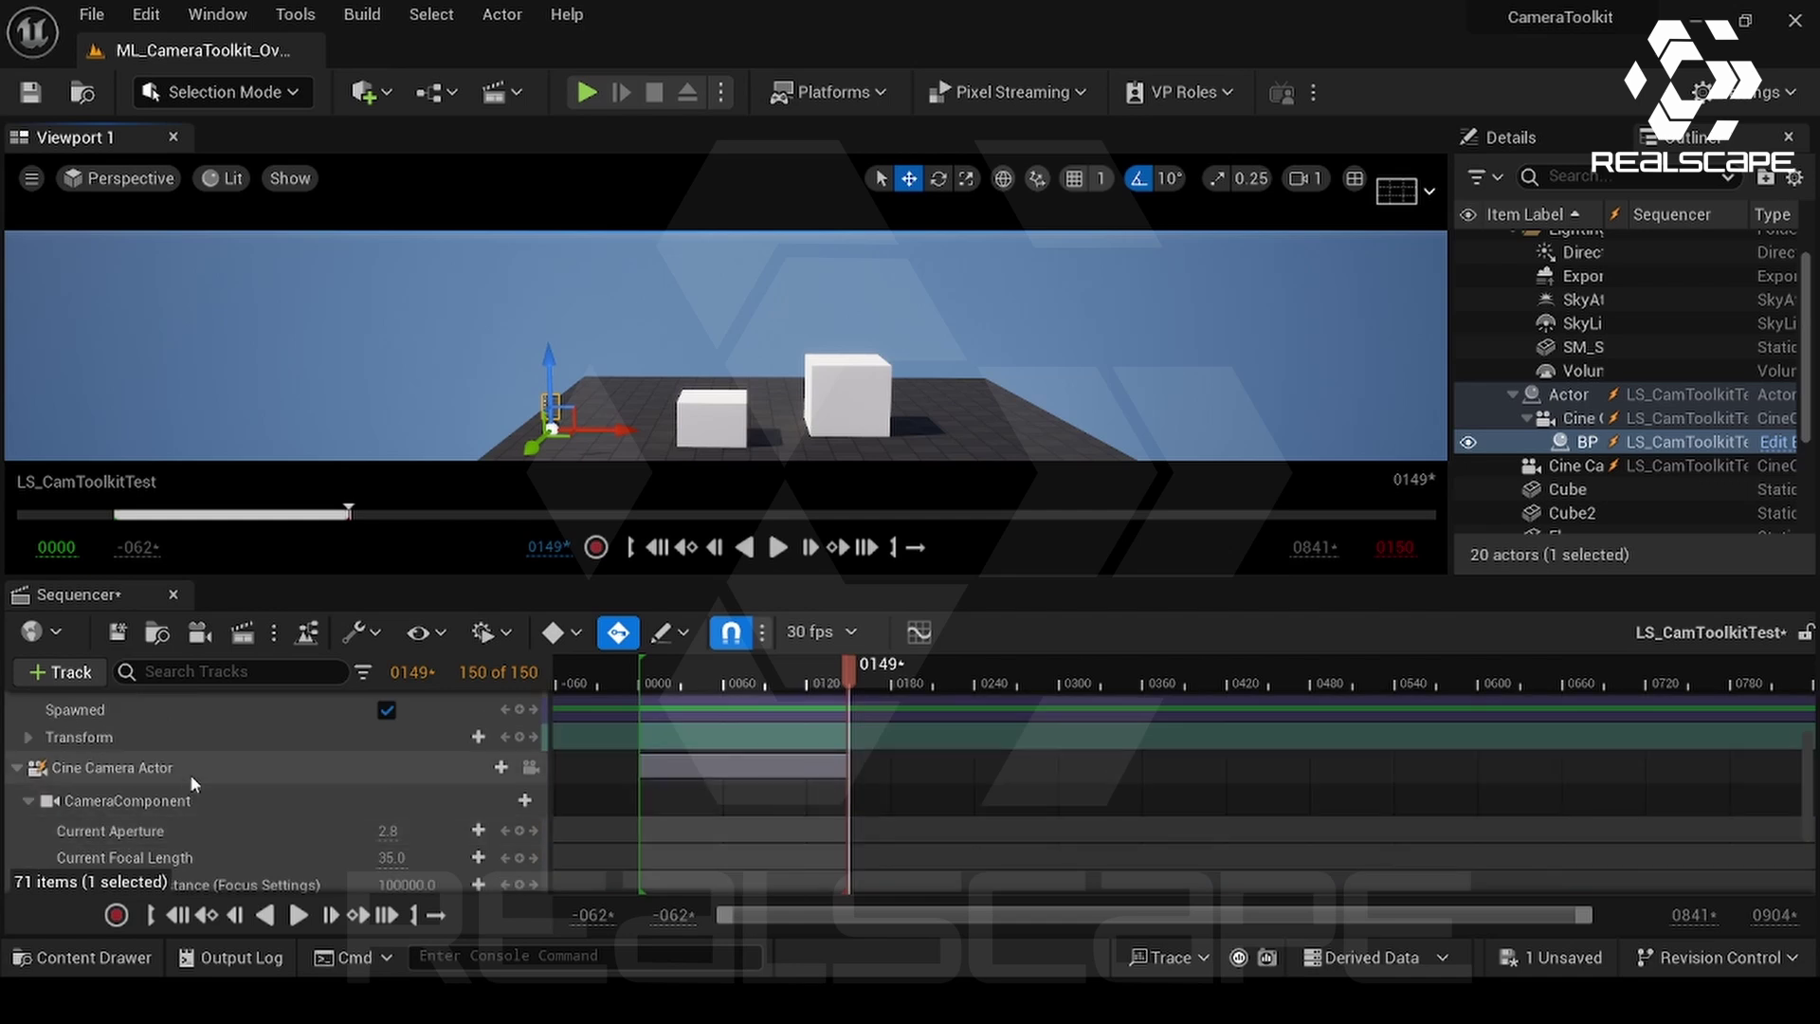
pyautogui.scroll(4, 284, 770)
pyautogui.click(531, 743)
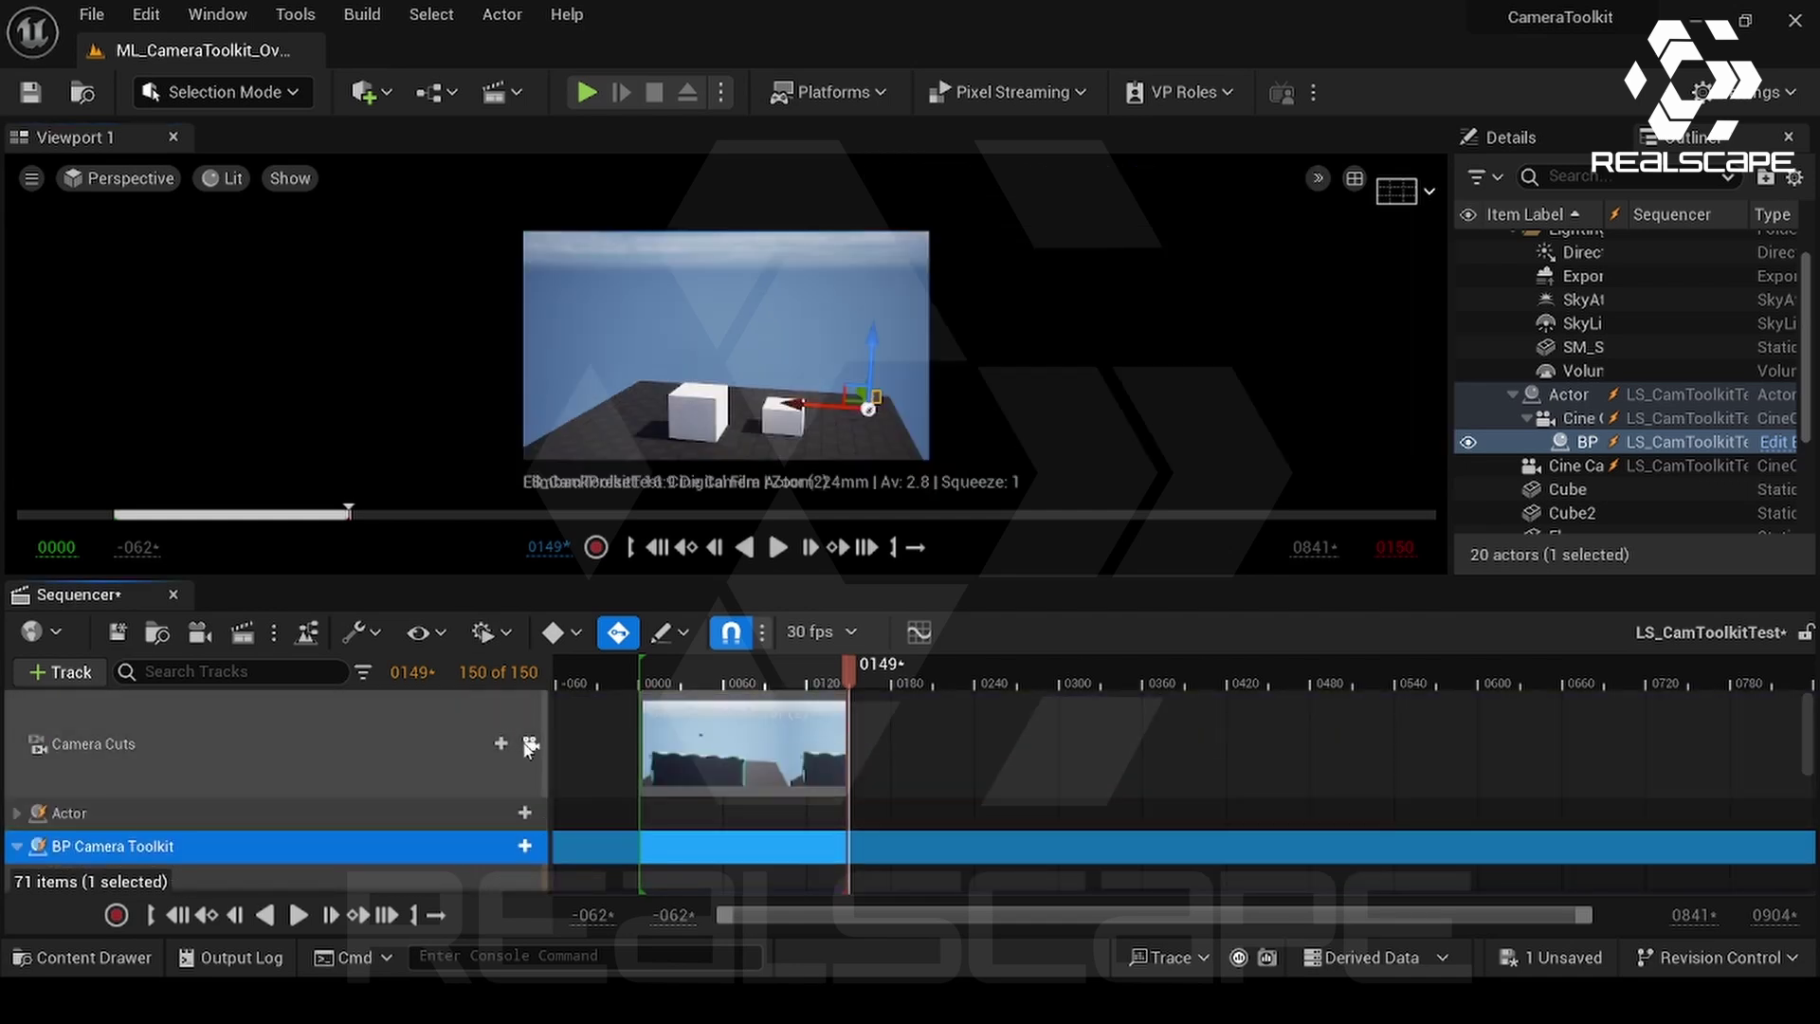
pyautogui.click(530, 743)
pyautogui.moveTo(709, 581); pyautogui.dragTo(721, 745)
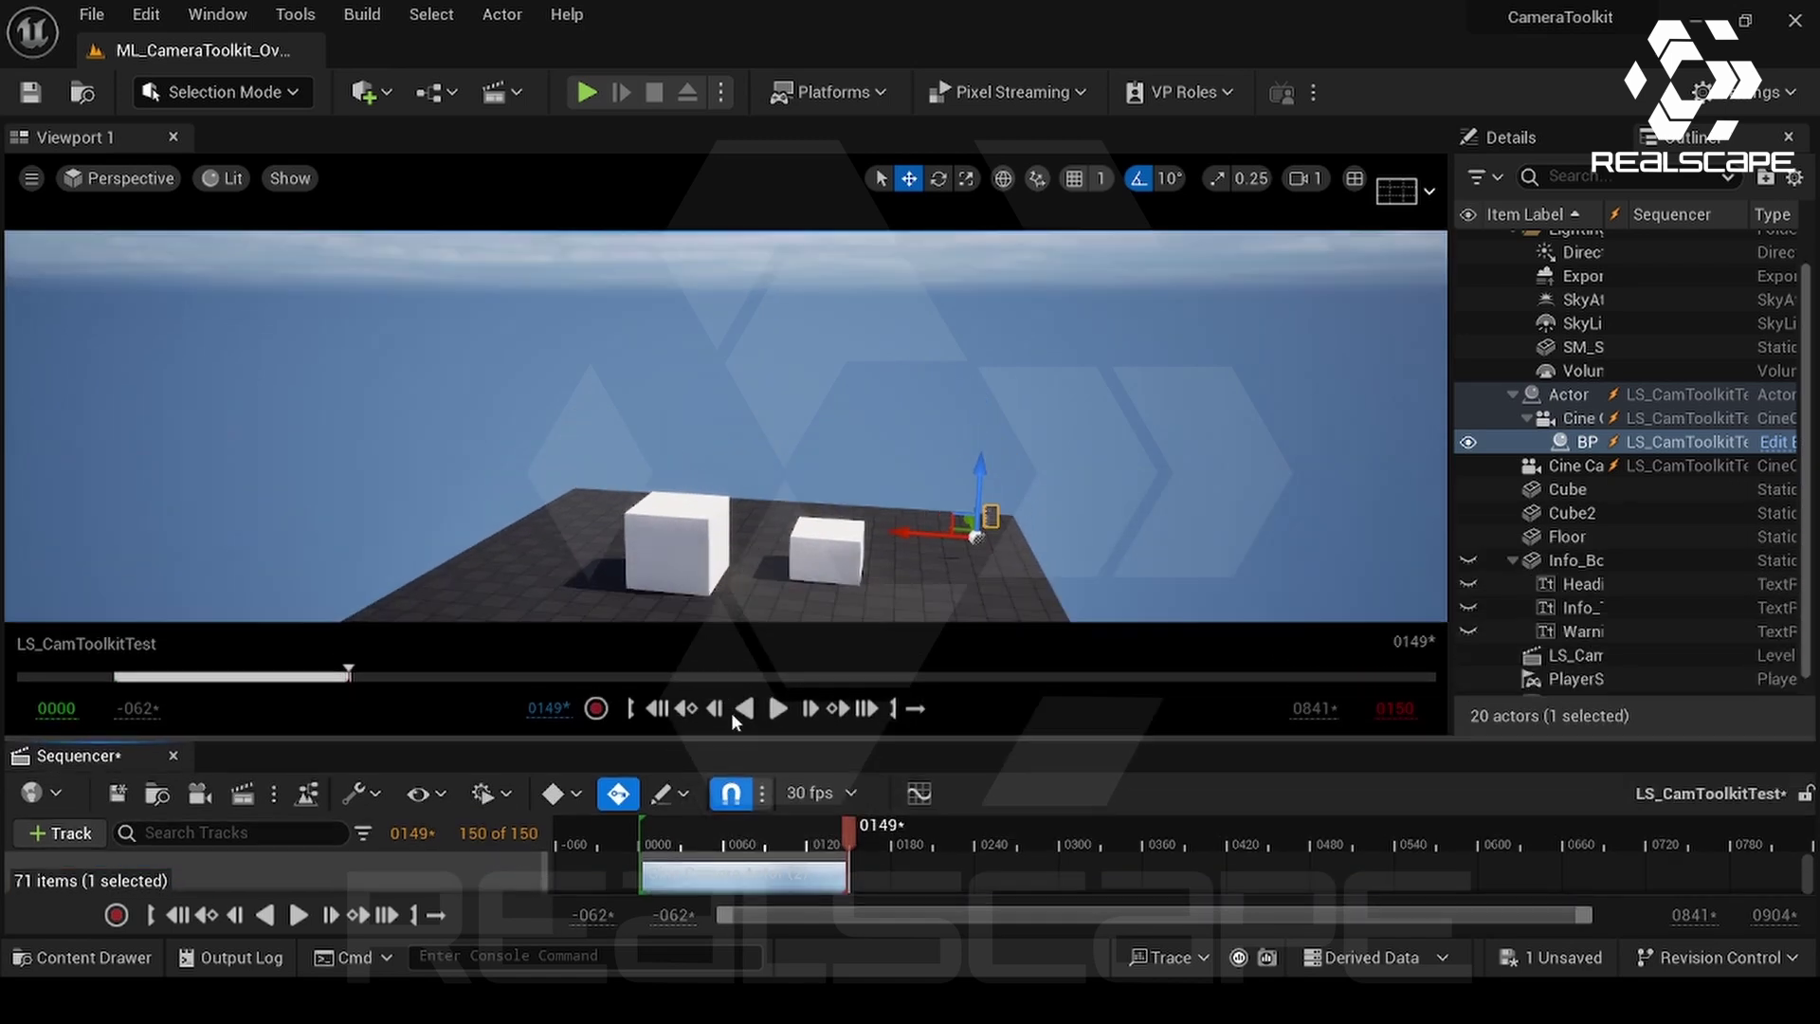
pyautogui.moveTo(758, 398); pyautogui.dragTo(530, 474, button='right')
pyautogui.moveTo(1095, 411); pyautogui.dragTo(1128, 407, button='right')
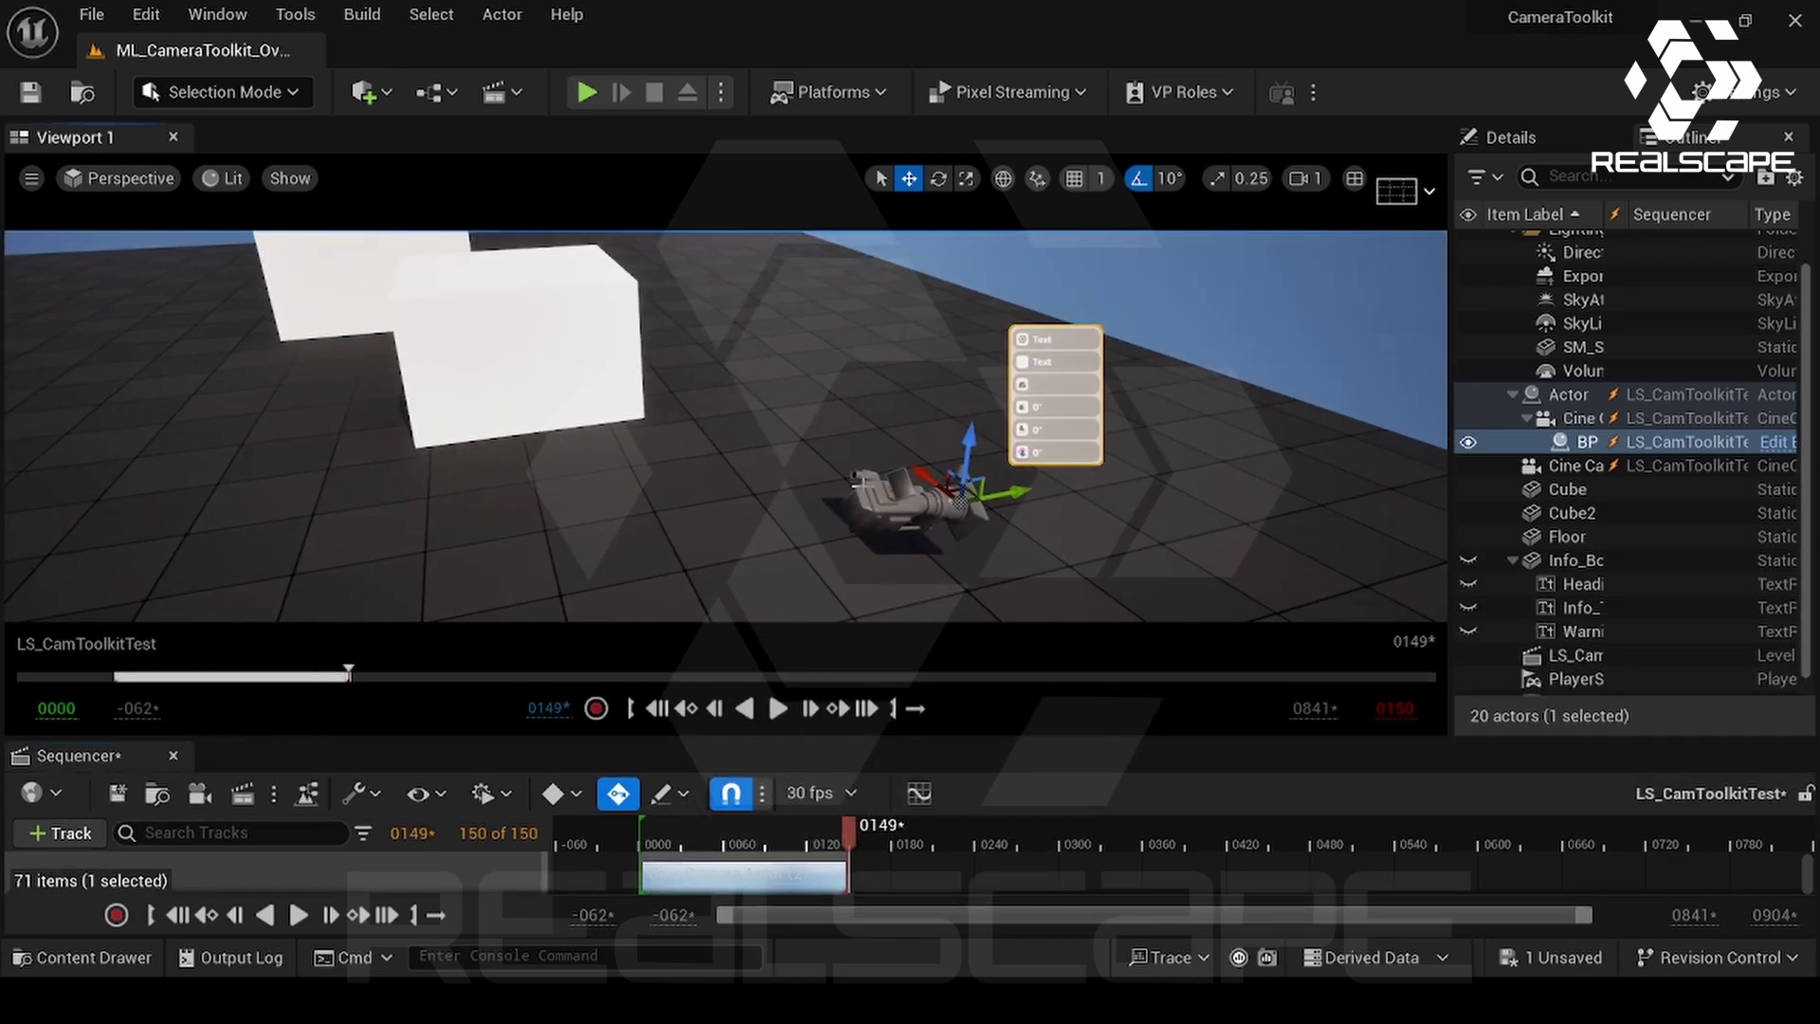
pyautogui.press('Escape')
pyautogui.moveTo(1024, 445); pyautogui.dragTo(843, 431, button='right')
pyautogui.moveTo(1004, 341); pyautogui.dragTo(1012, 328, button='right')
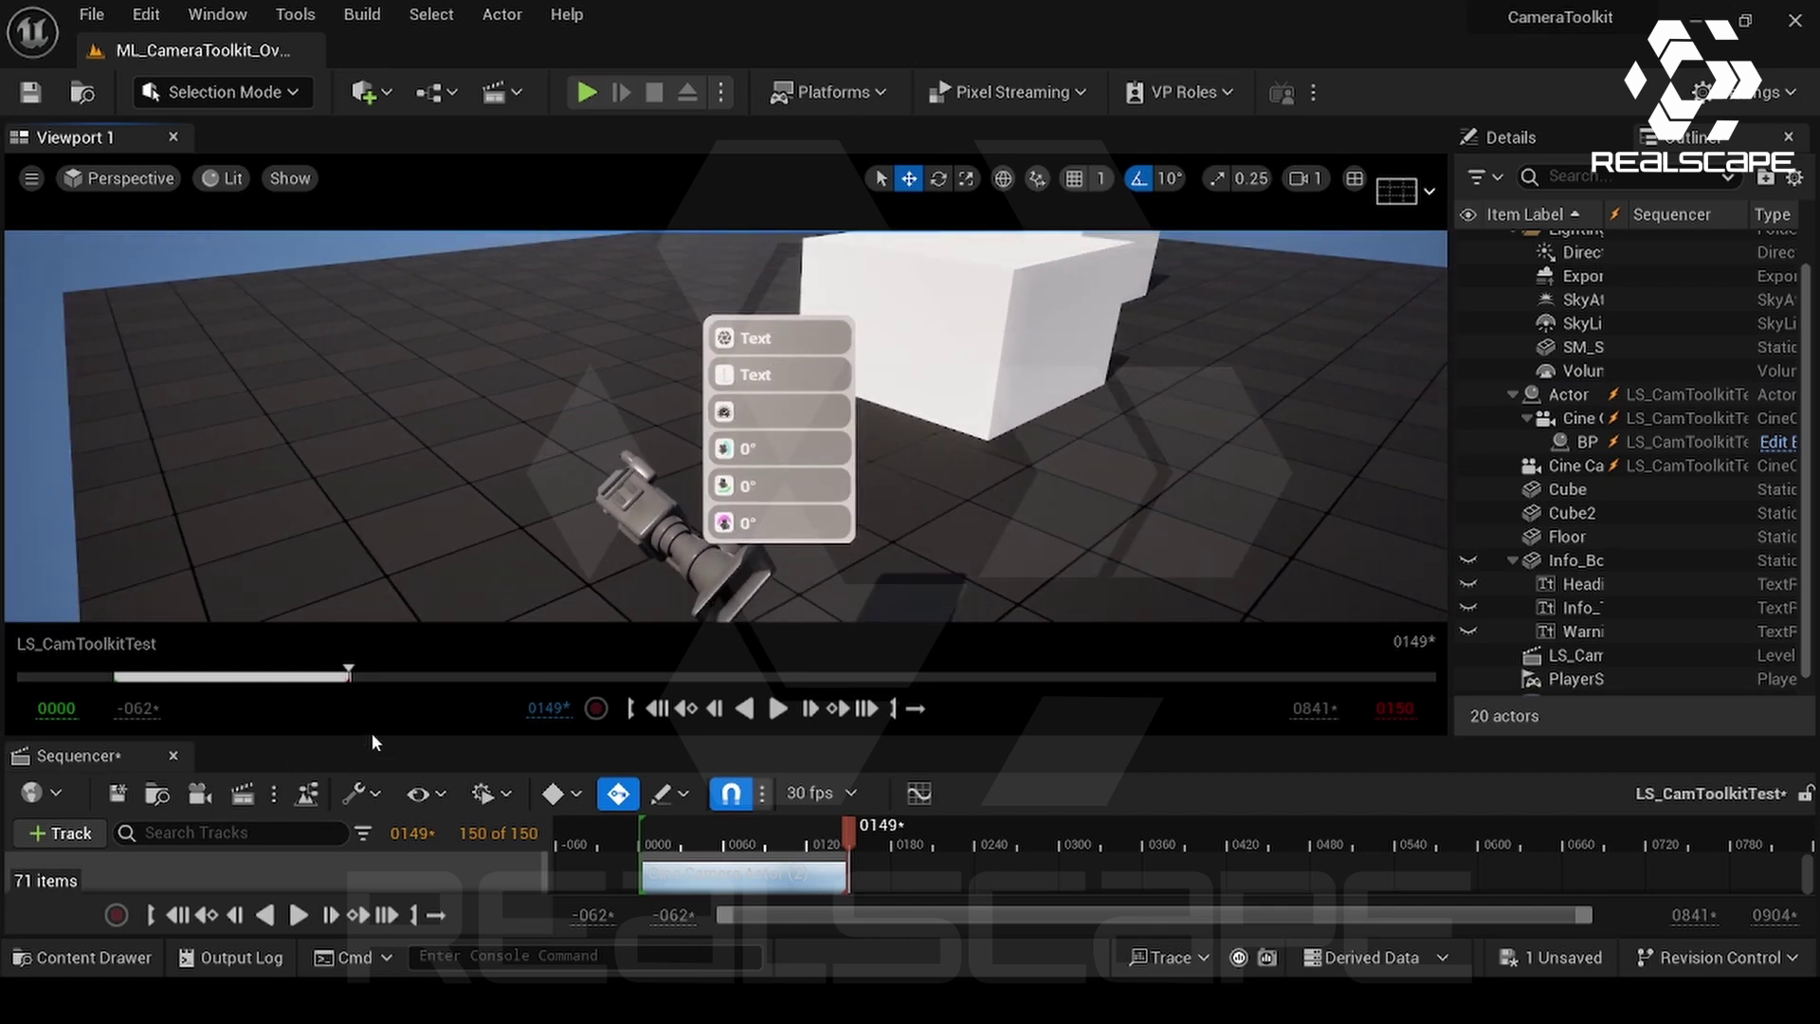
# - Add the toolkit's Camera property track to BP Camera Toolkit and bind it to Cine Camera Actor
pyautogui.moveTo(371, 734); pyautogui.dragTo(285, 625)
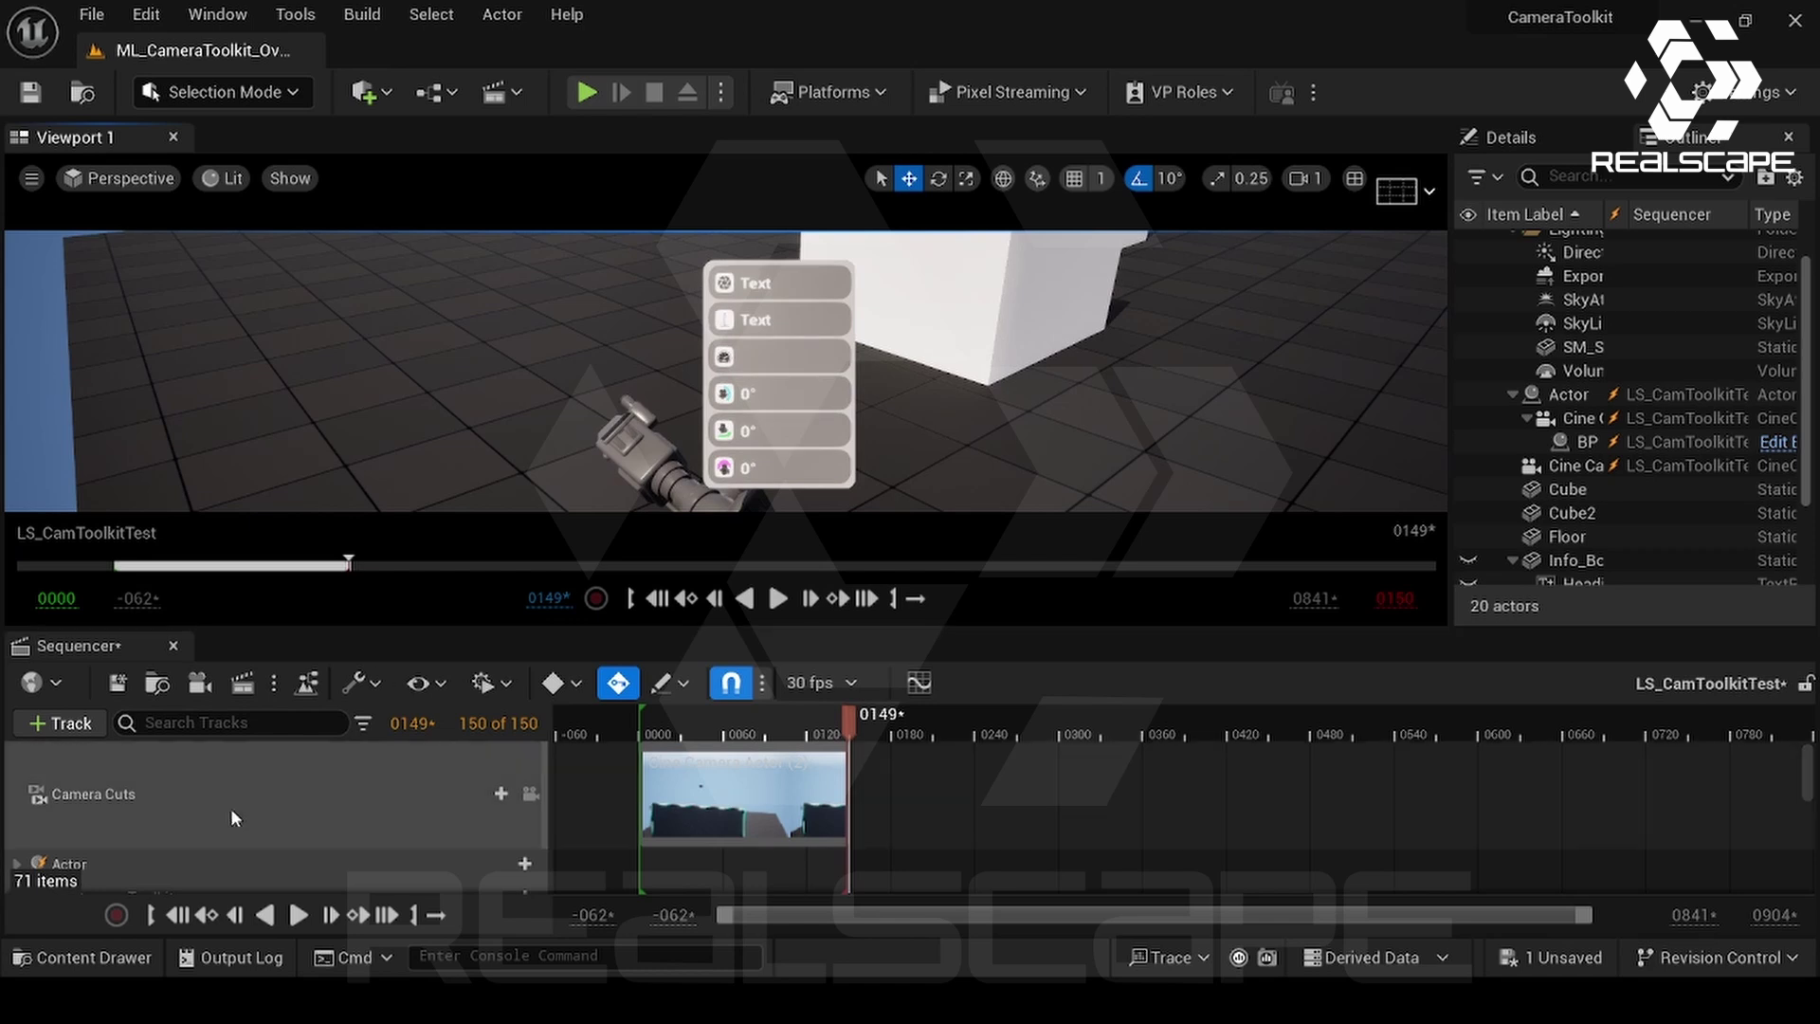
pyautogui.scroll(-3, 230, 807)
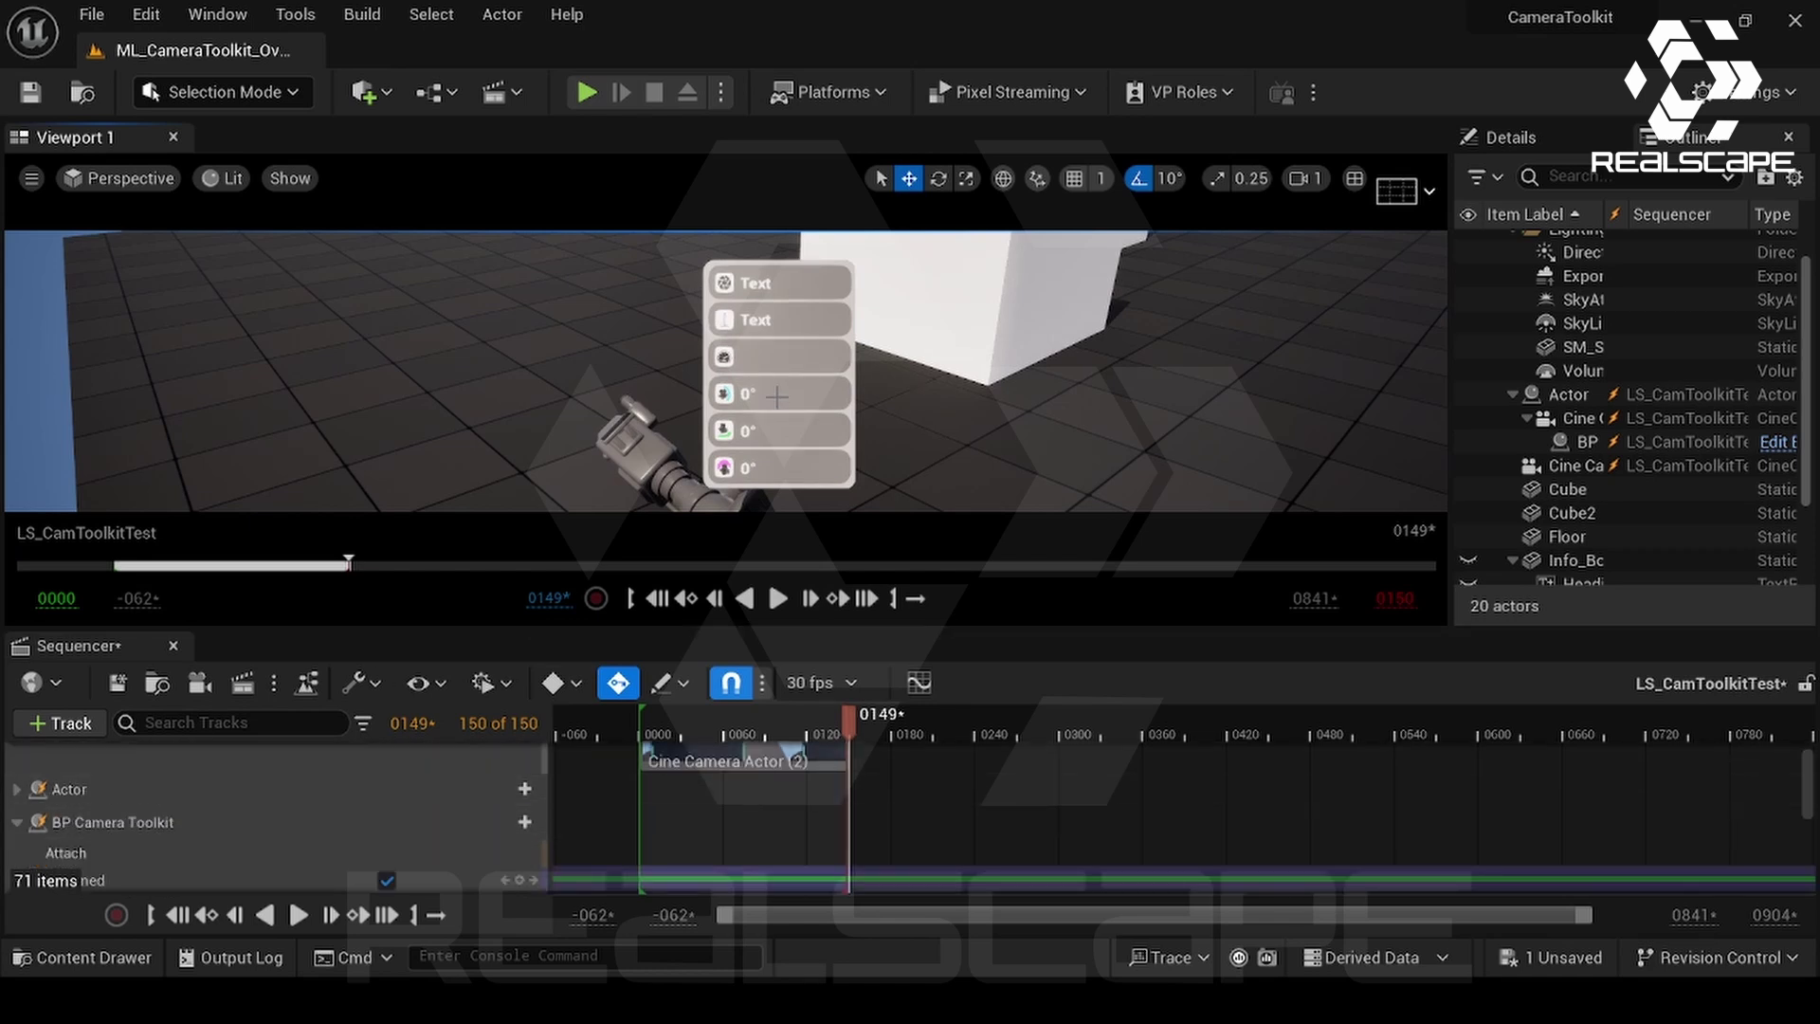
pyautogui.click(179, 821)
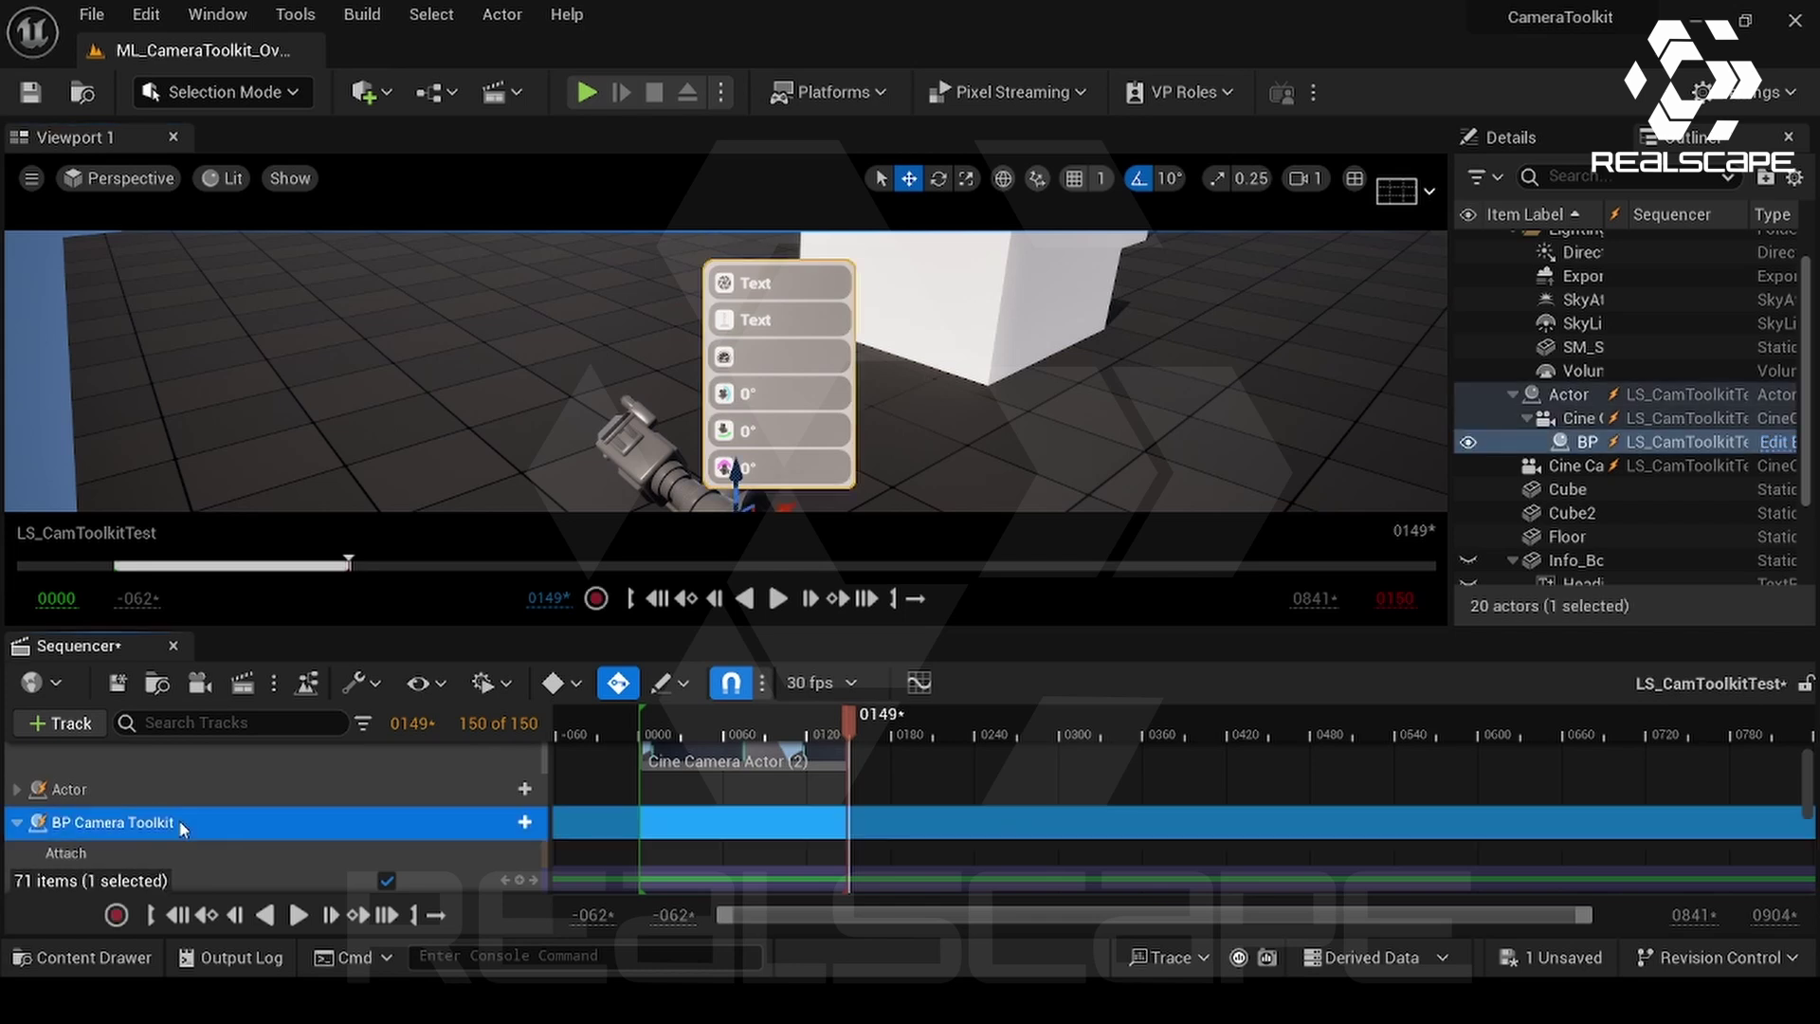
pyautogui.scroll(-1, 179, 821)
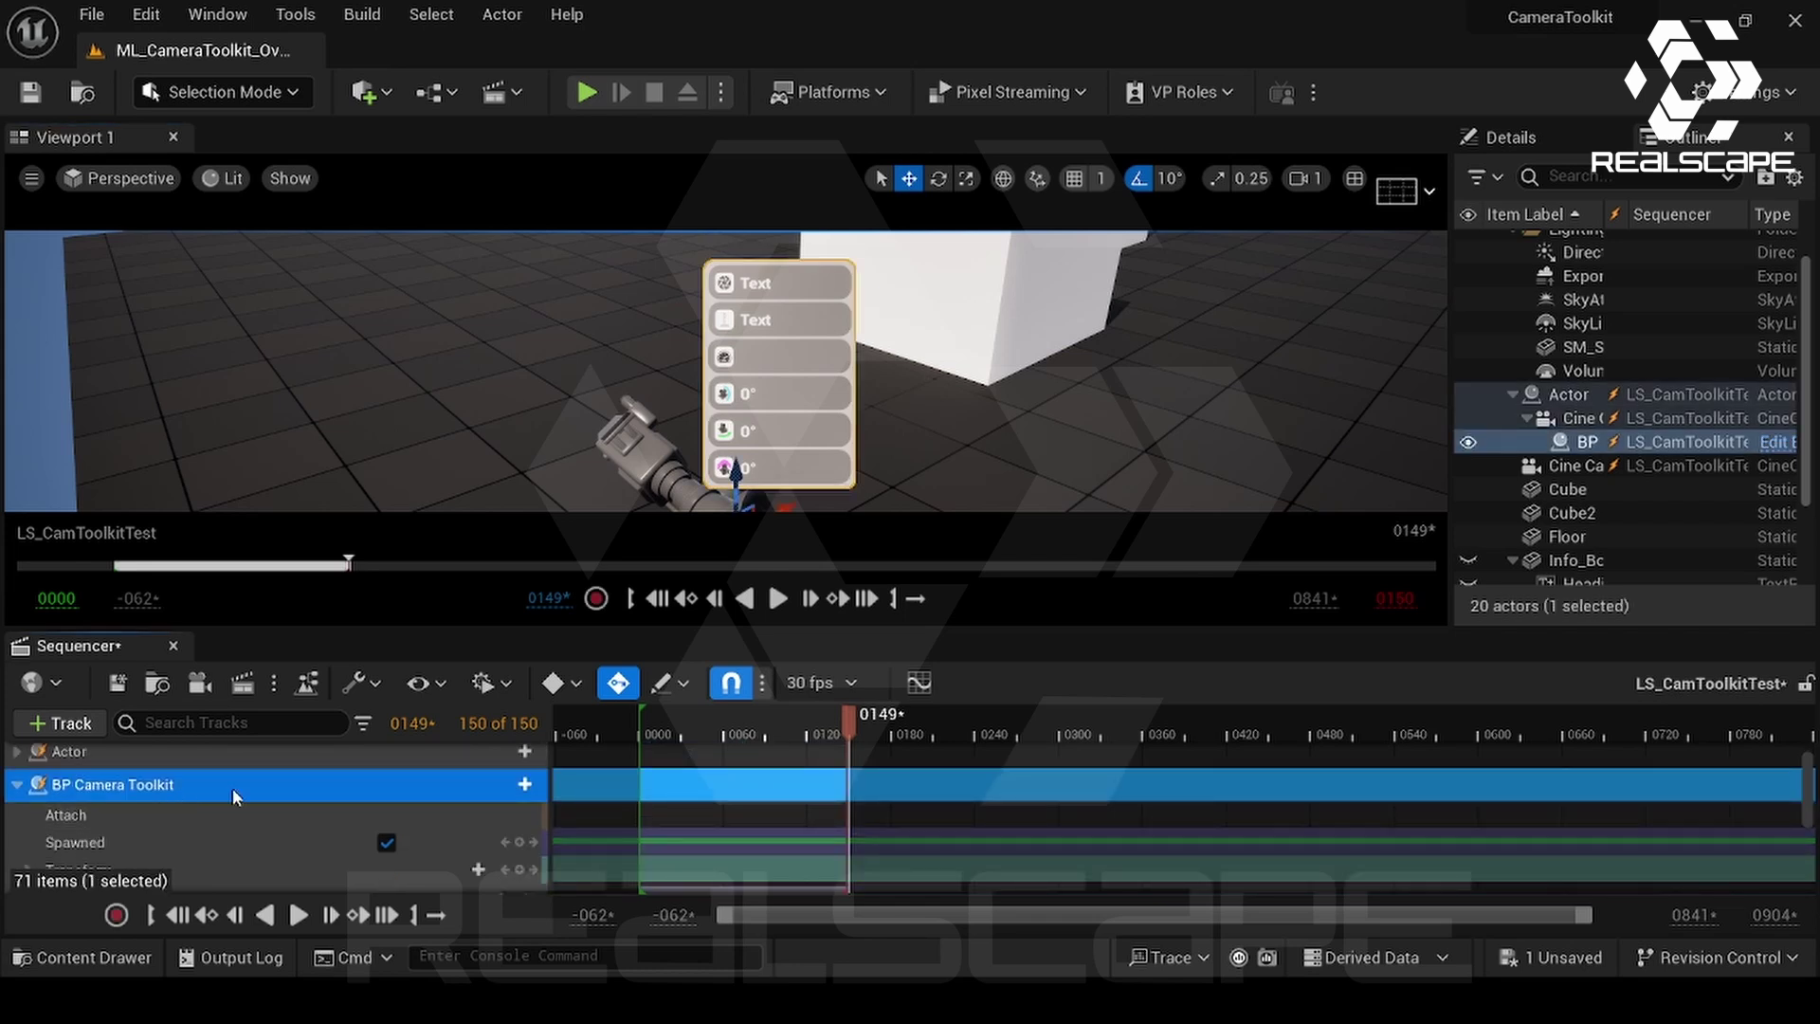
pyautogui.click(524, 785)
pyautogui.scroll(-3, 606, 758)
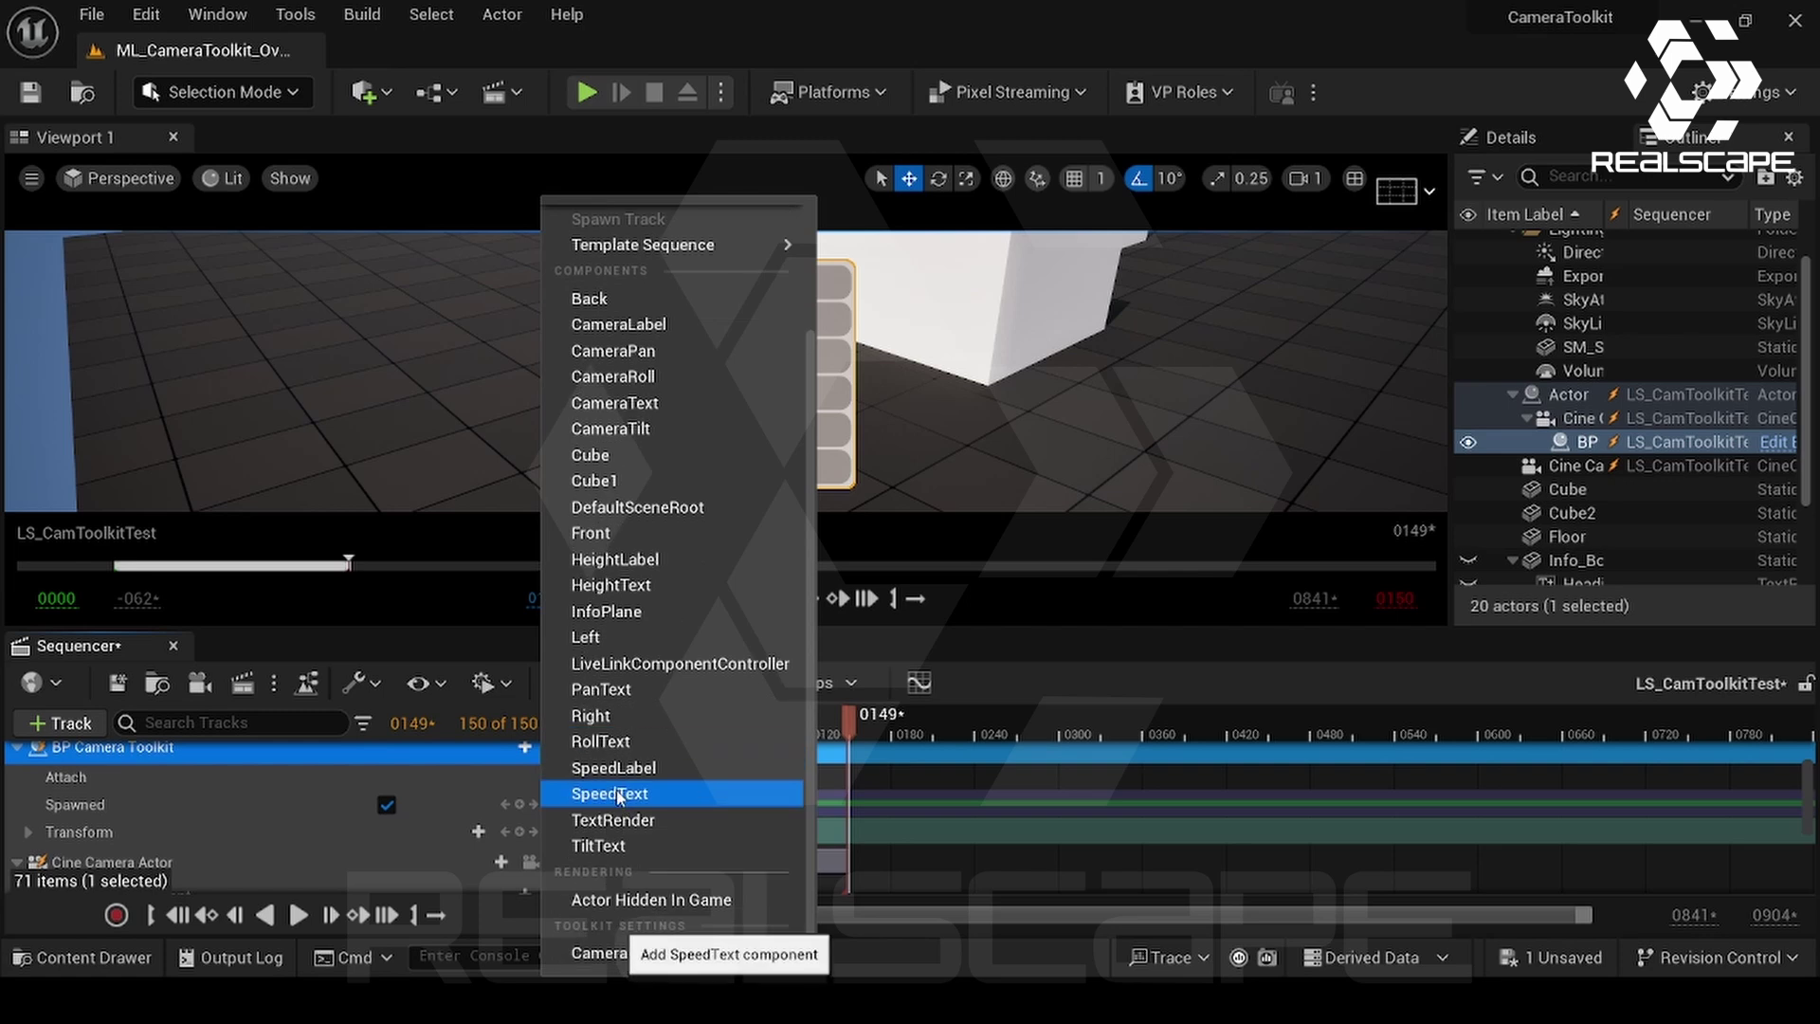
pyautogui.click(627, 953)
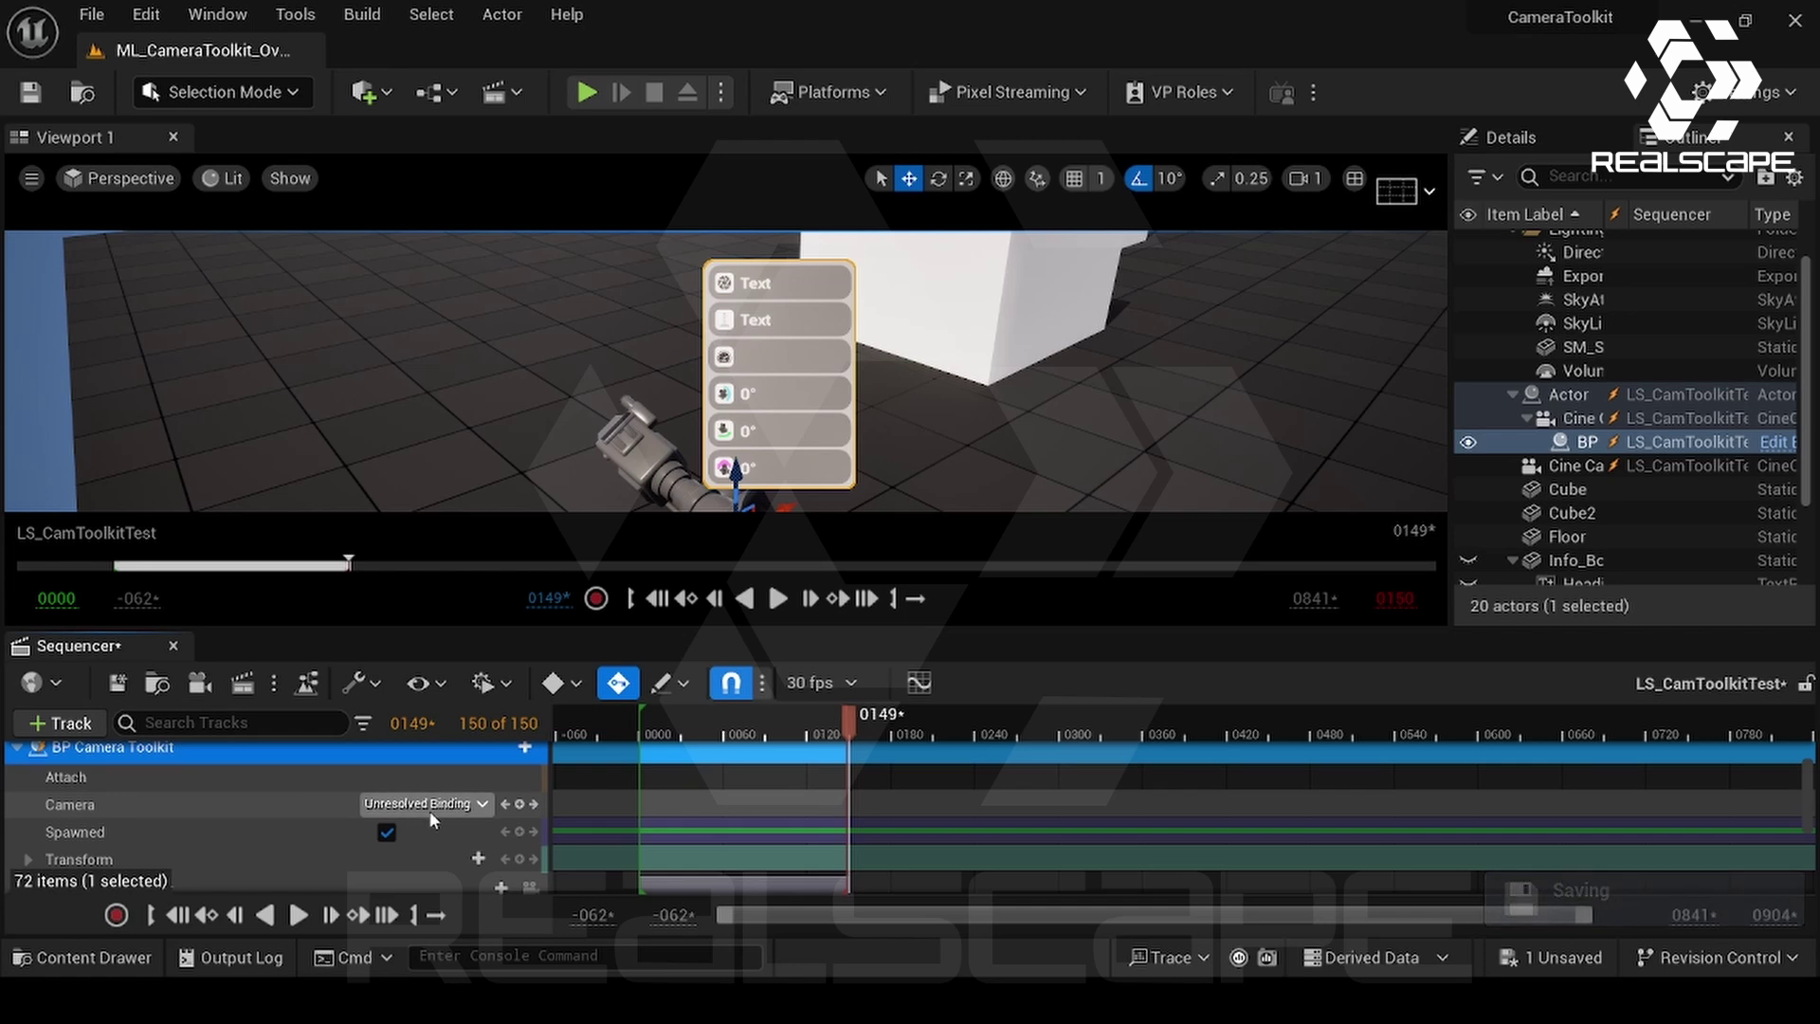
pyautogui.click(437, 807)
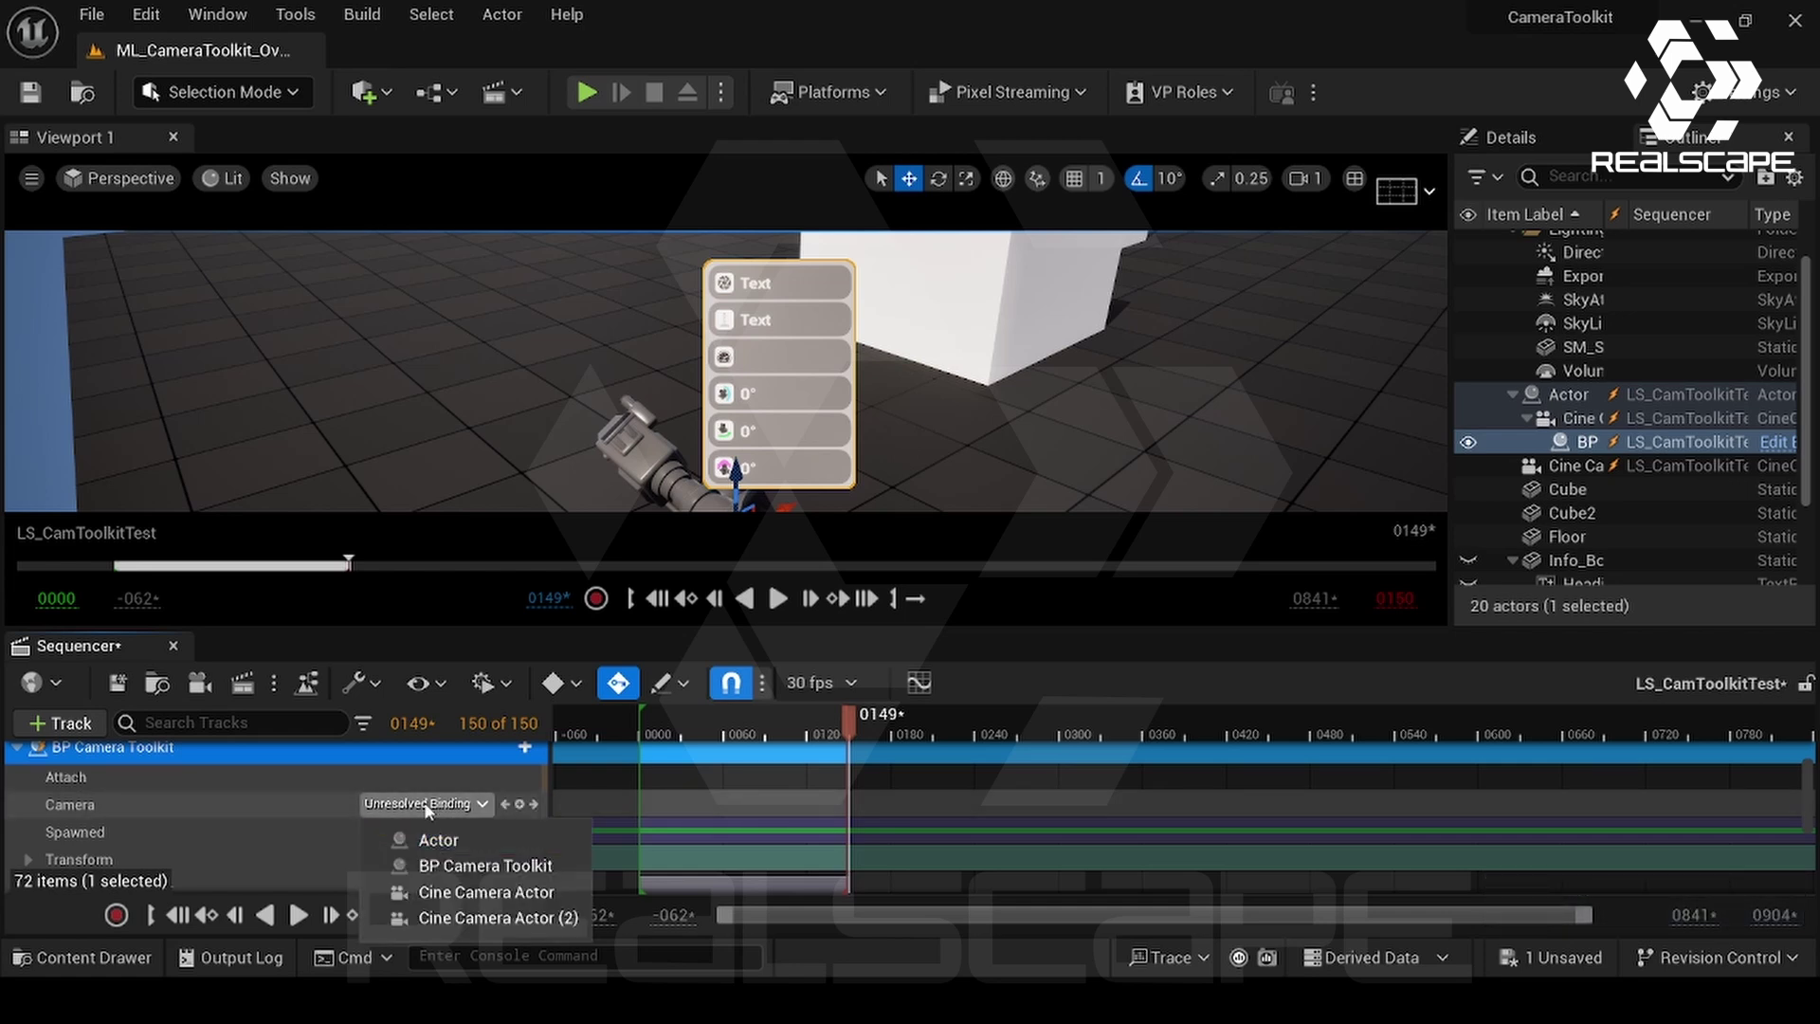
pyautogui.click(462, 893)
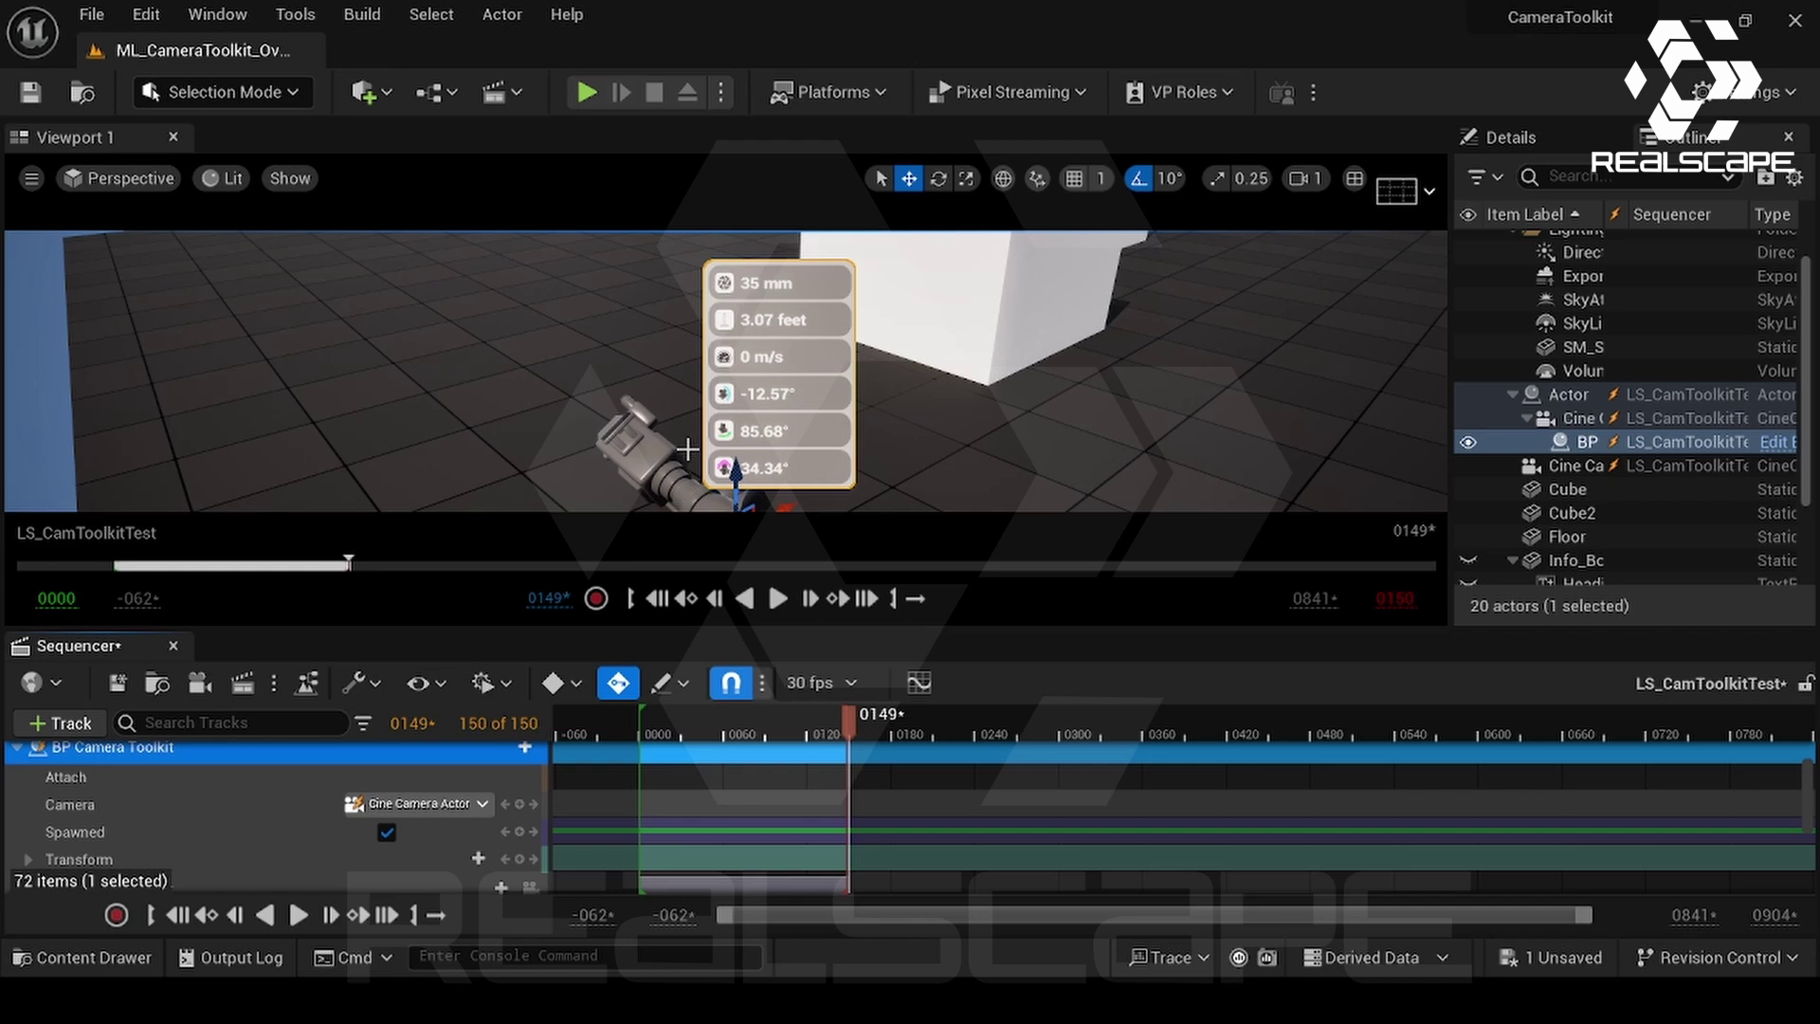
# - Inspect the camera toolkit's readout panel from several angles beside the camera
pyautogui.moveTo(675, 459); pyautogui.dragTo(709, 545, button='right')
pyautogui.moveTo(675, 408); pyautogui.dragTo(661, 325, button='right')
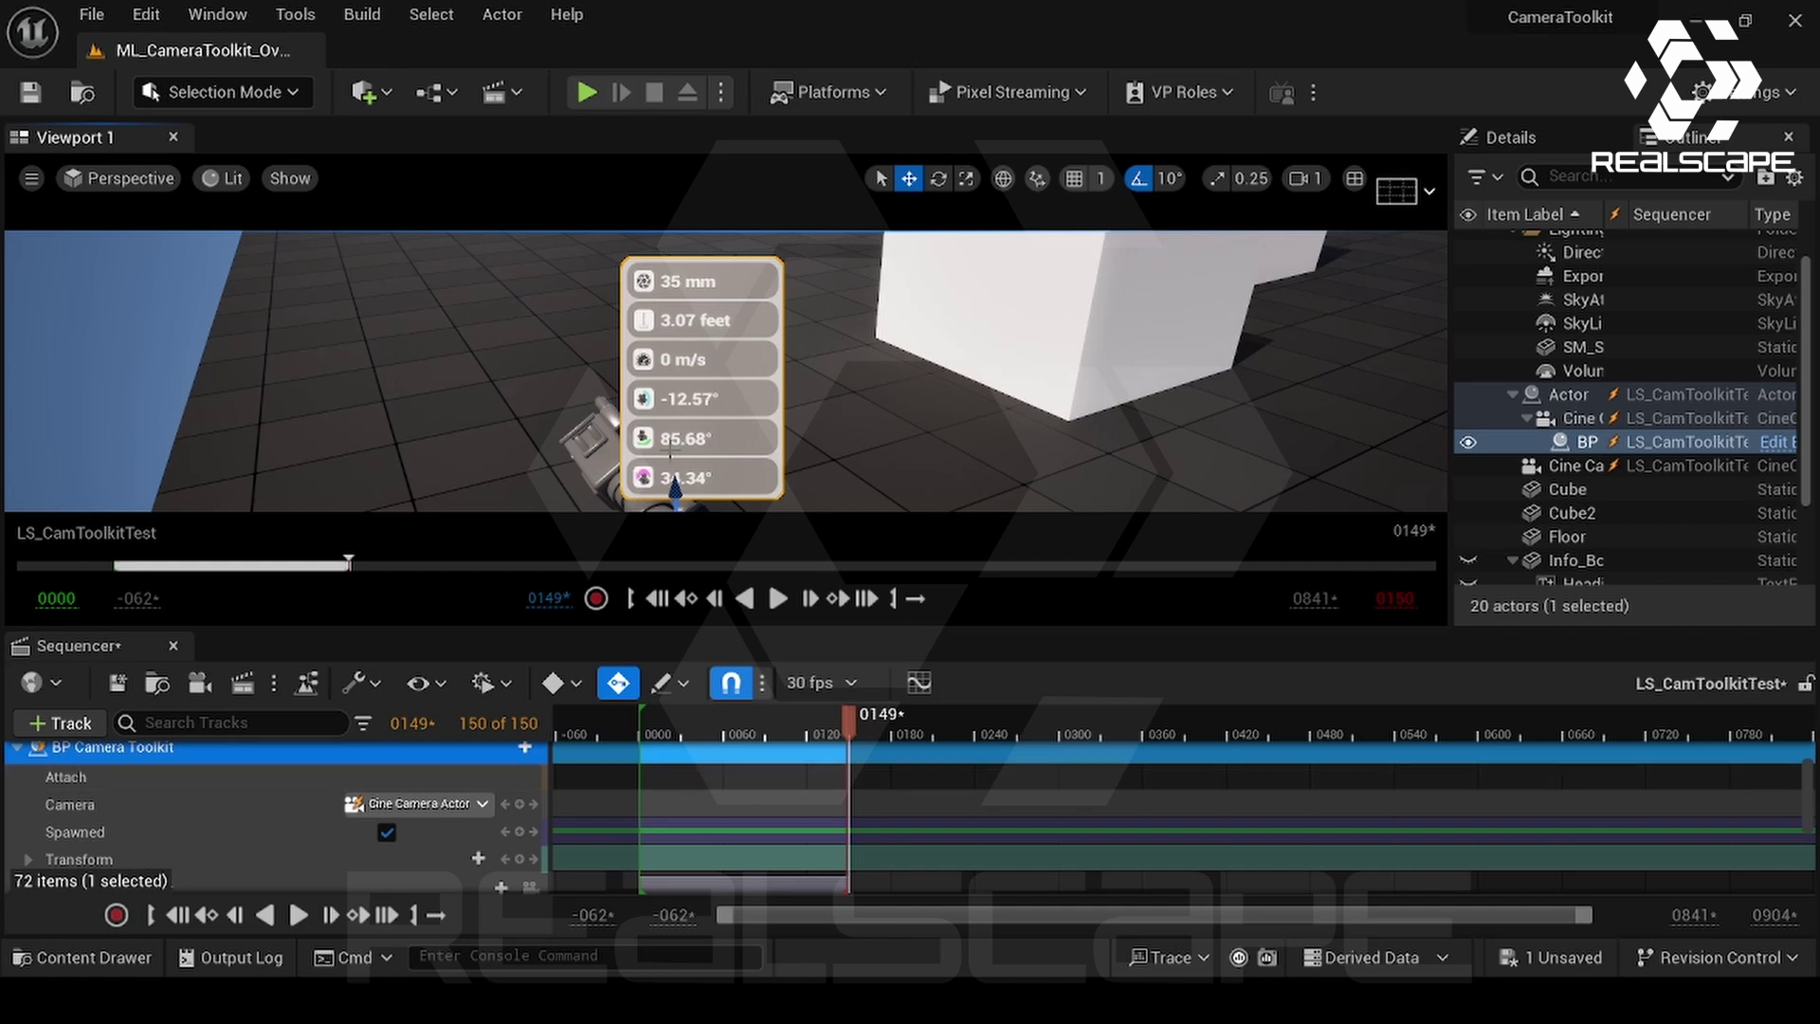
pyautogui.moveTo(674, 405)
pyautogui.mouseDown(button='right')
pyautogui.moveTo(656, 400)
pyautogui.moveTo(660, 374)
pyautogui.moveTo(680, 409)
pyautogui.moveTo(671, 379)
pyautogui.mouseUp(button='right')
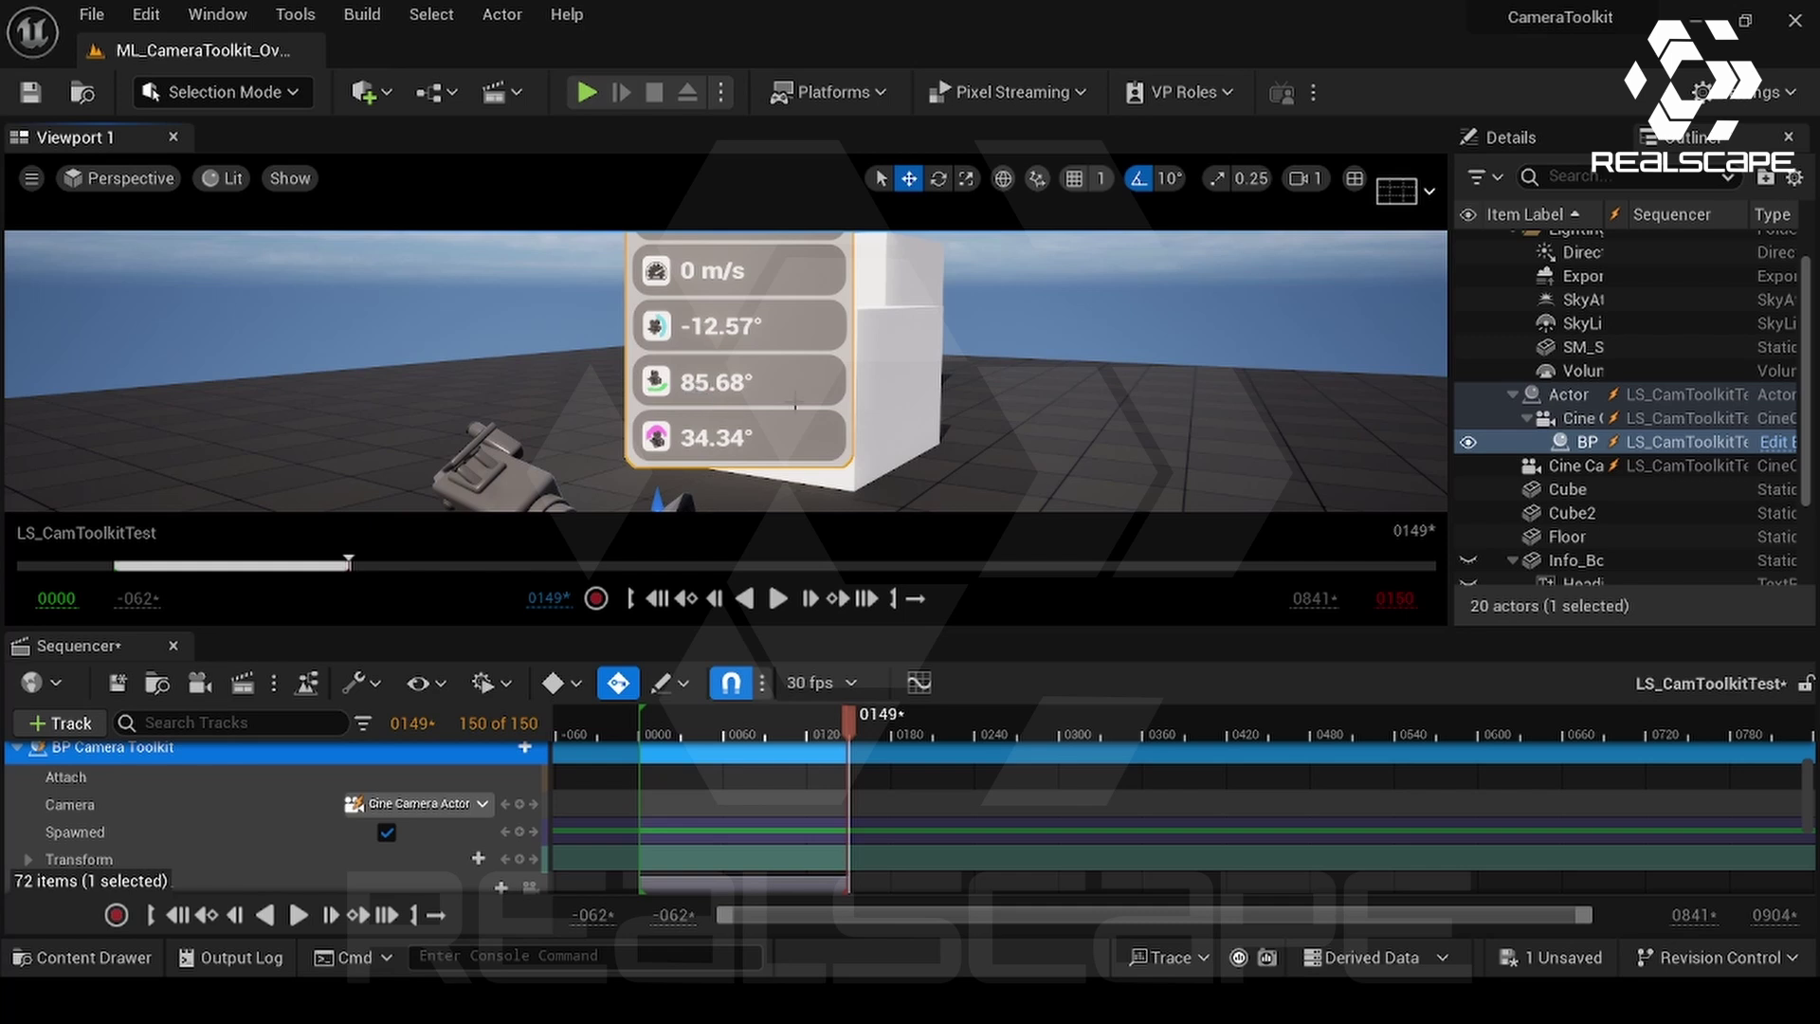
pyautogui.moveTo(795, 406); pyautogui.dragTo(790, 409, button='right')
pyautogui.moveTo(759, 494); pyautogui.dragTo(760, 495, button='right')
pyautogui.moveTo(777, 428); pyautogui.dragTo(777, 429, button='right')
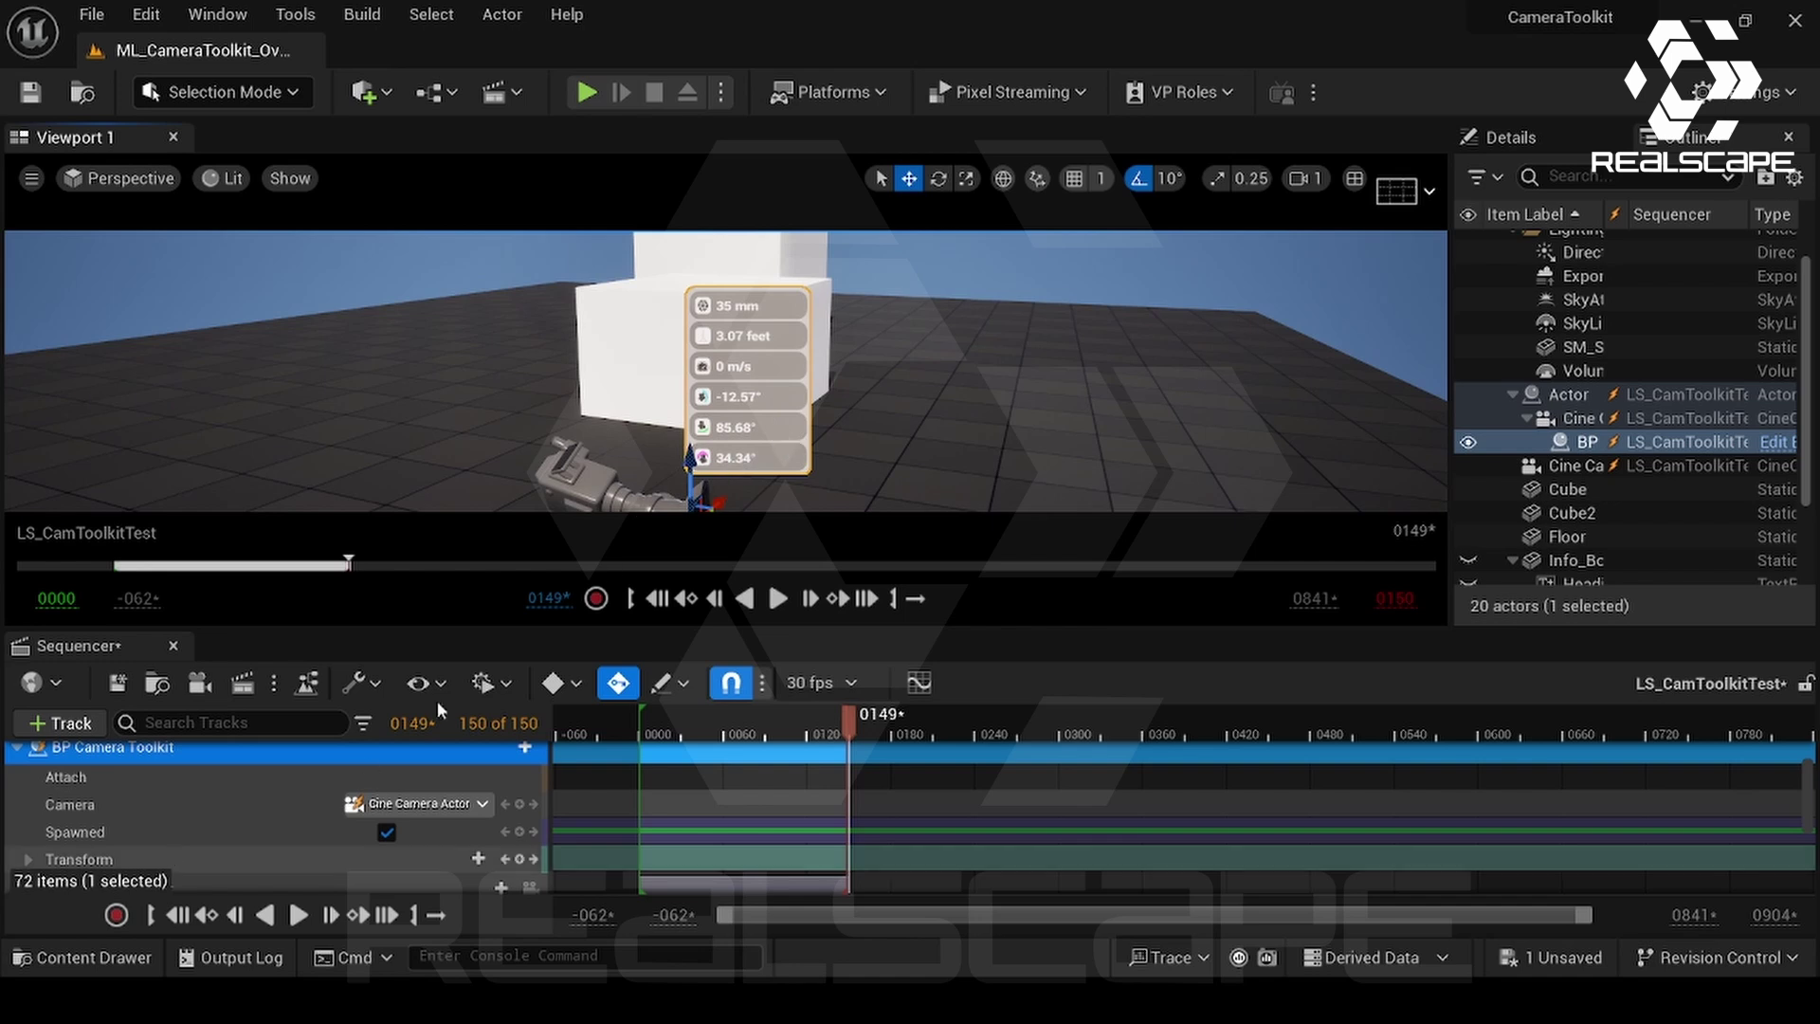
# - Select the Cine Camera Actor, enlarge the level view and play the sequence from frame 0000 to watch the attached toolkit panel
pyautogui.click(571, 462)
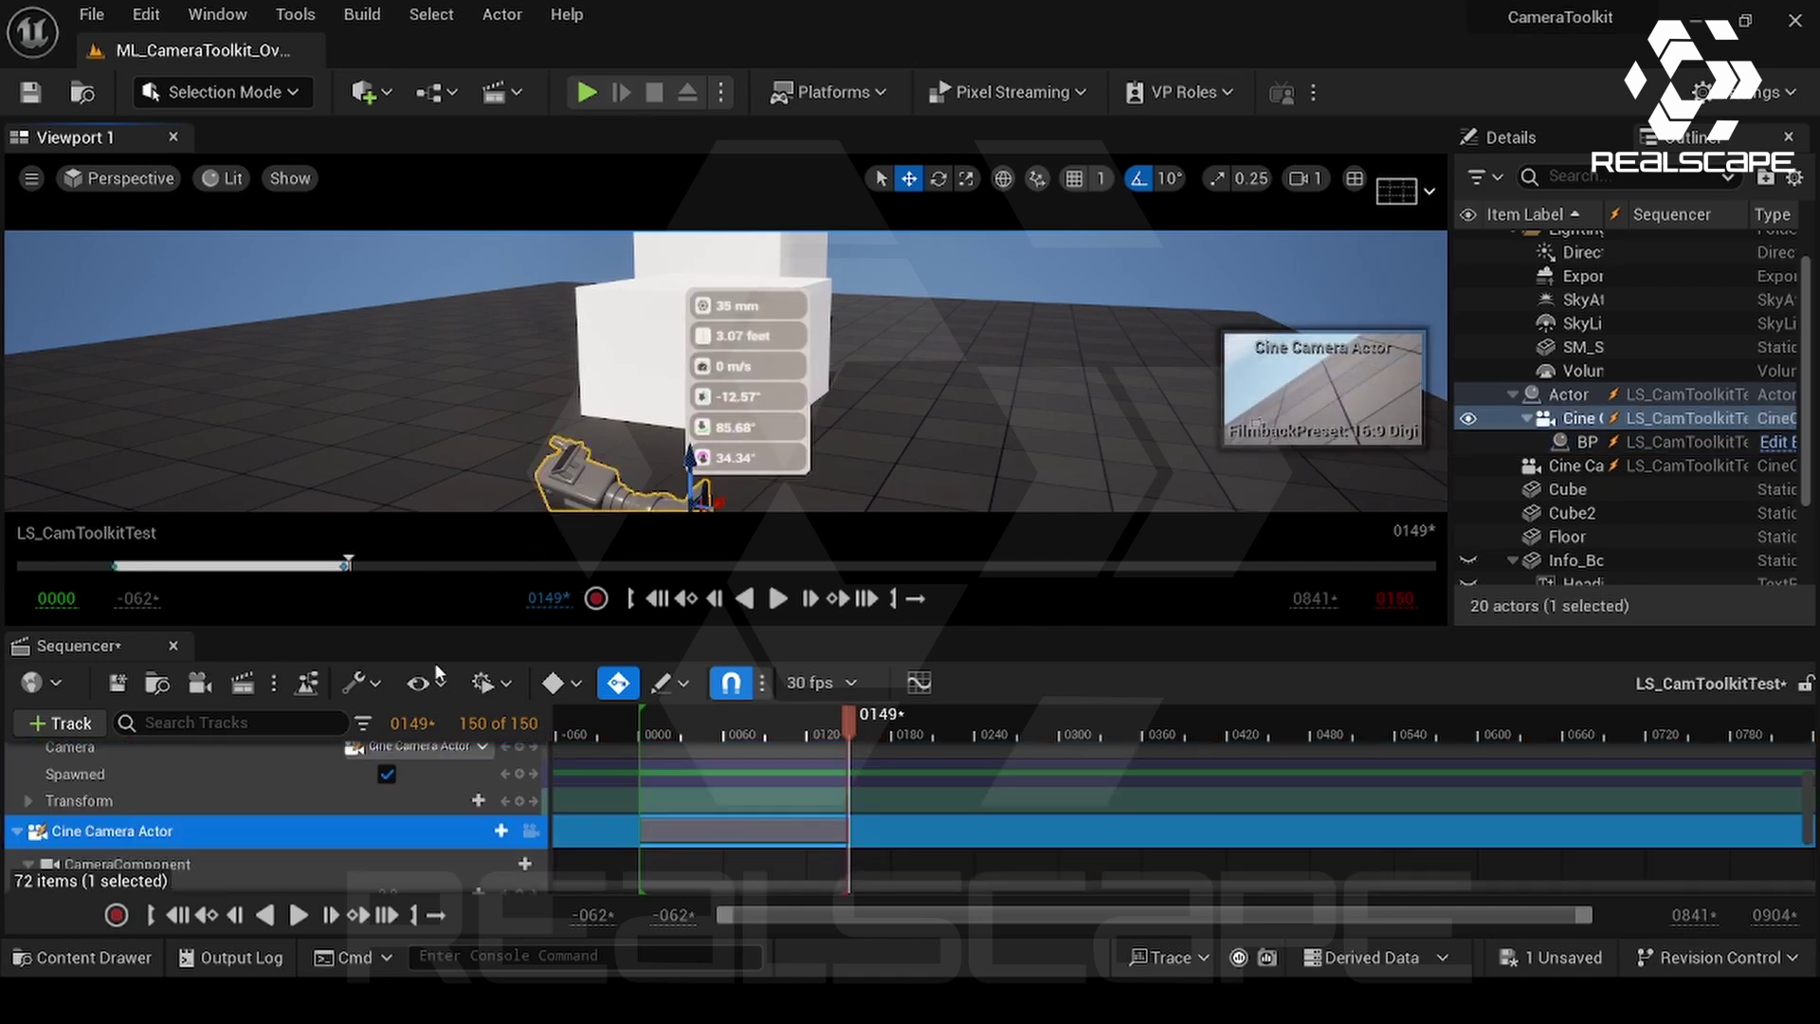
pyautogui.click(1501, 140)
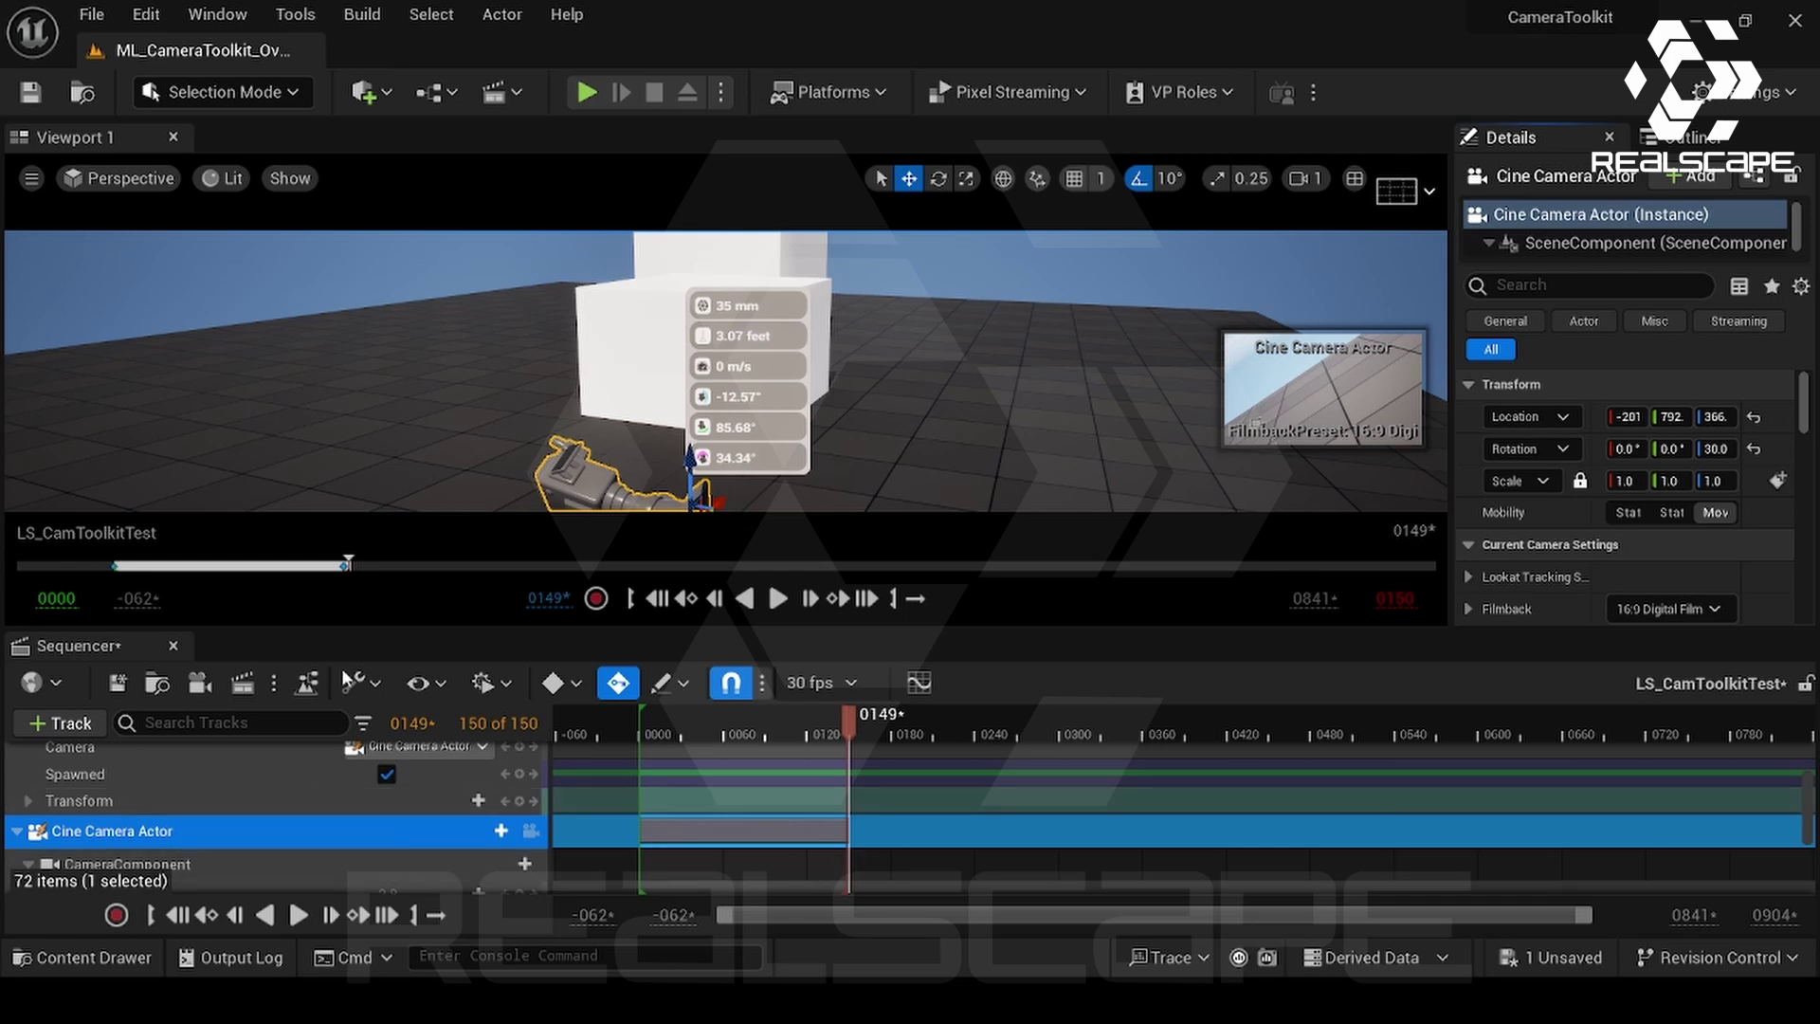
pyautogui.scroll(5, 378, 806)
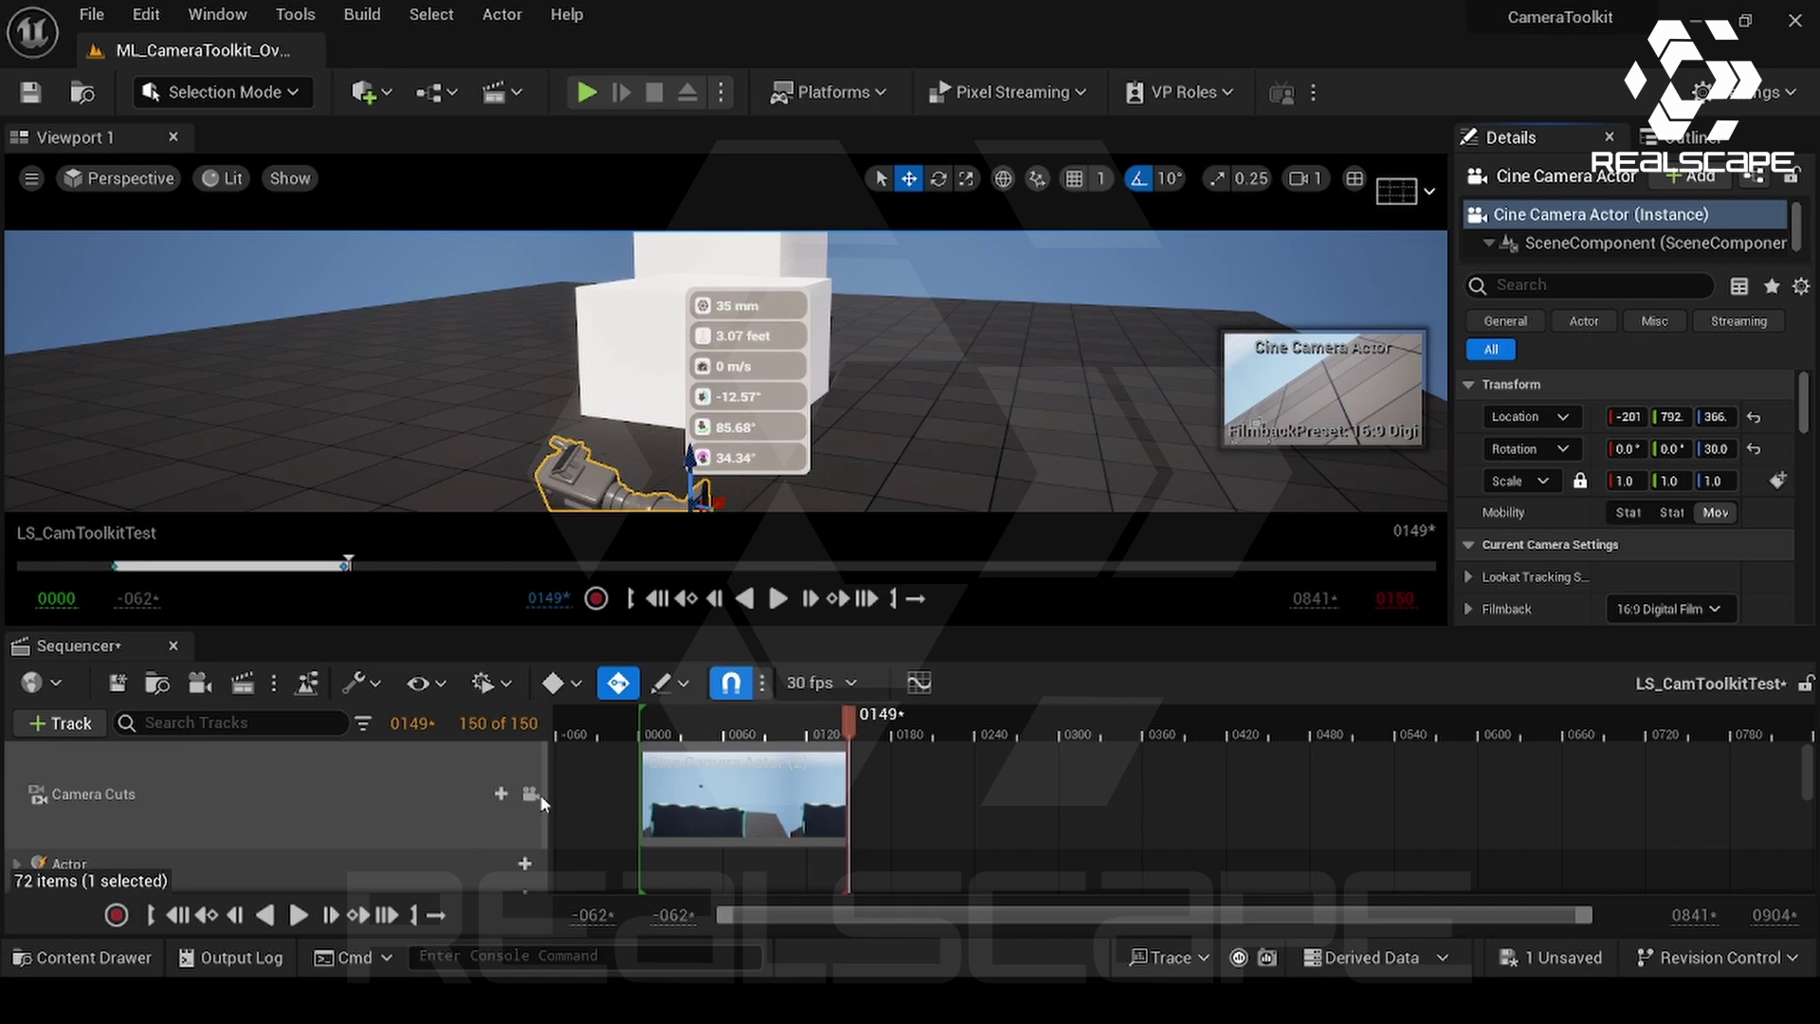
pyautogui.click(651, 724)
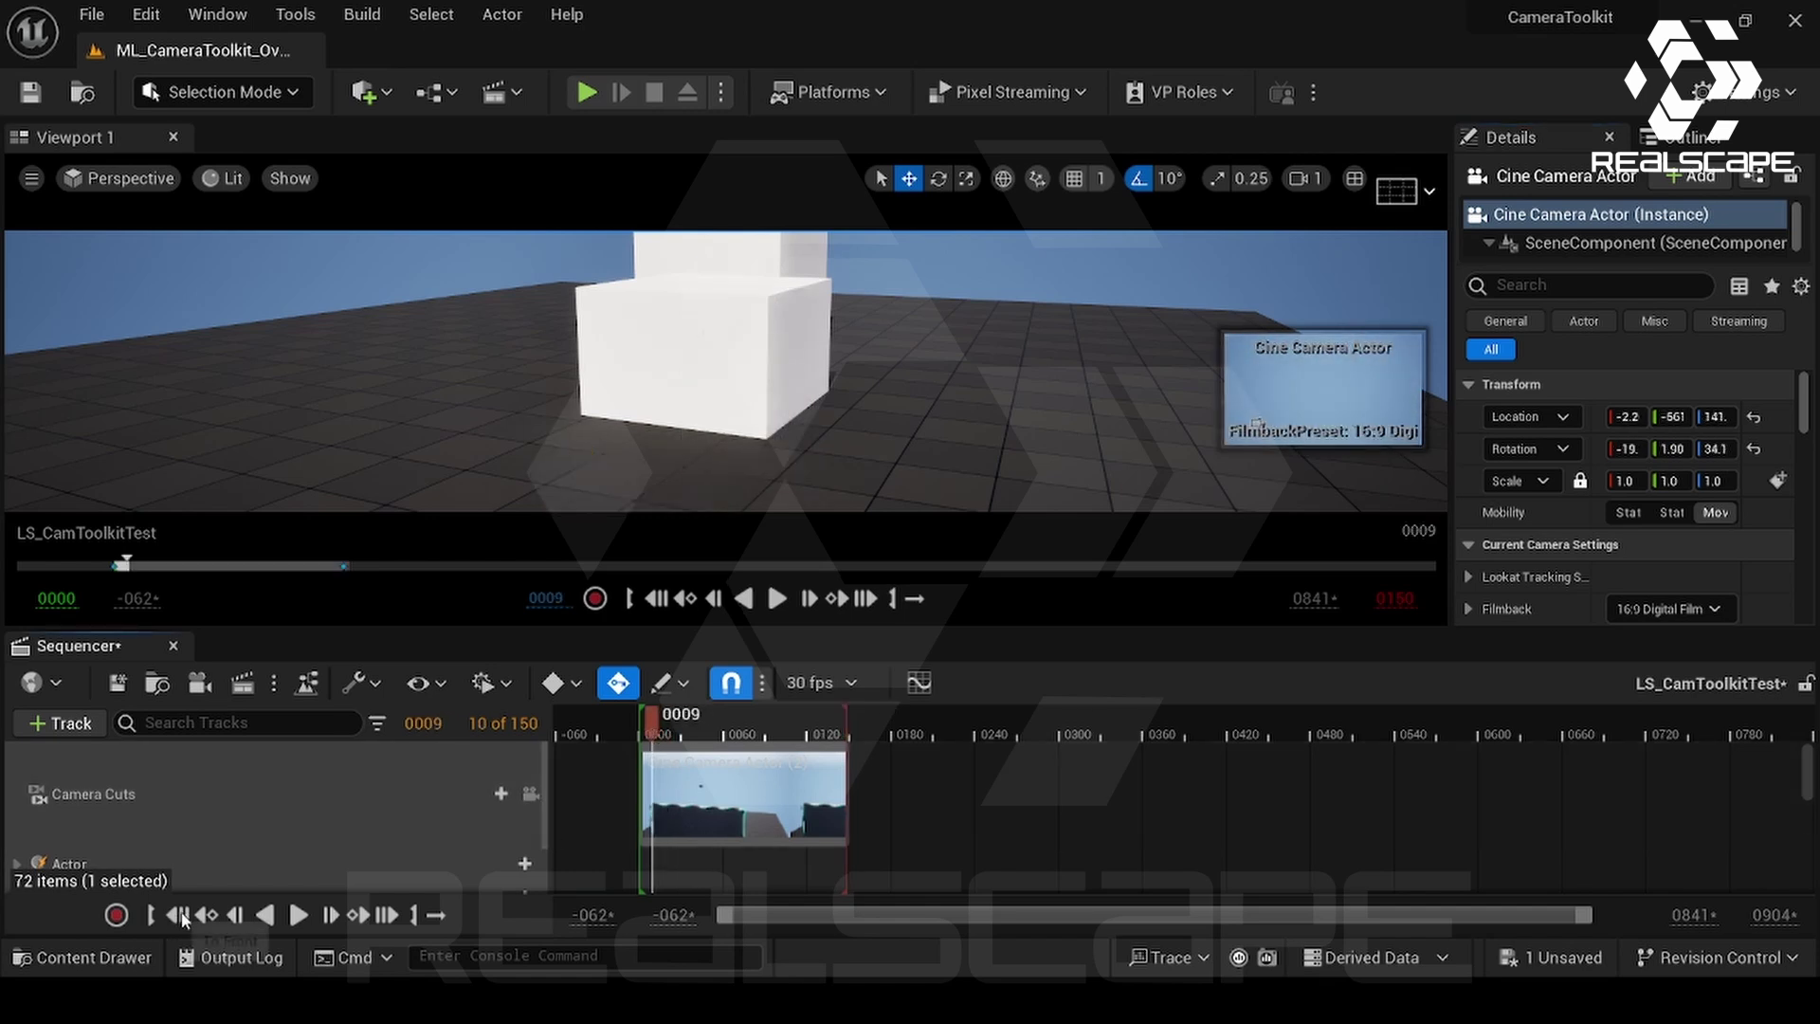
pyautogui.moveTo(640, 320)
pyautogui.mouseDown(button='right')
pyautogui.moveTo(702, 248)
pyautogui.moveTo(782, 242)
pyautogui.moveTo(716, 218)
pyautogui.moveTo(697, 318)
pyautogui.moveTo(665, 322)
pyautogui.mouseUp(button='right')
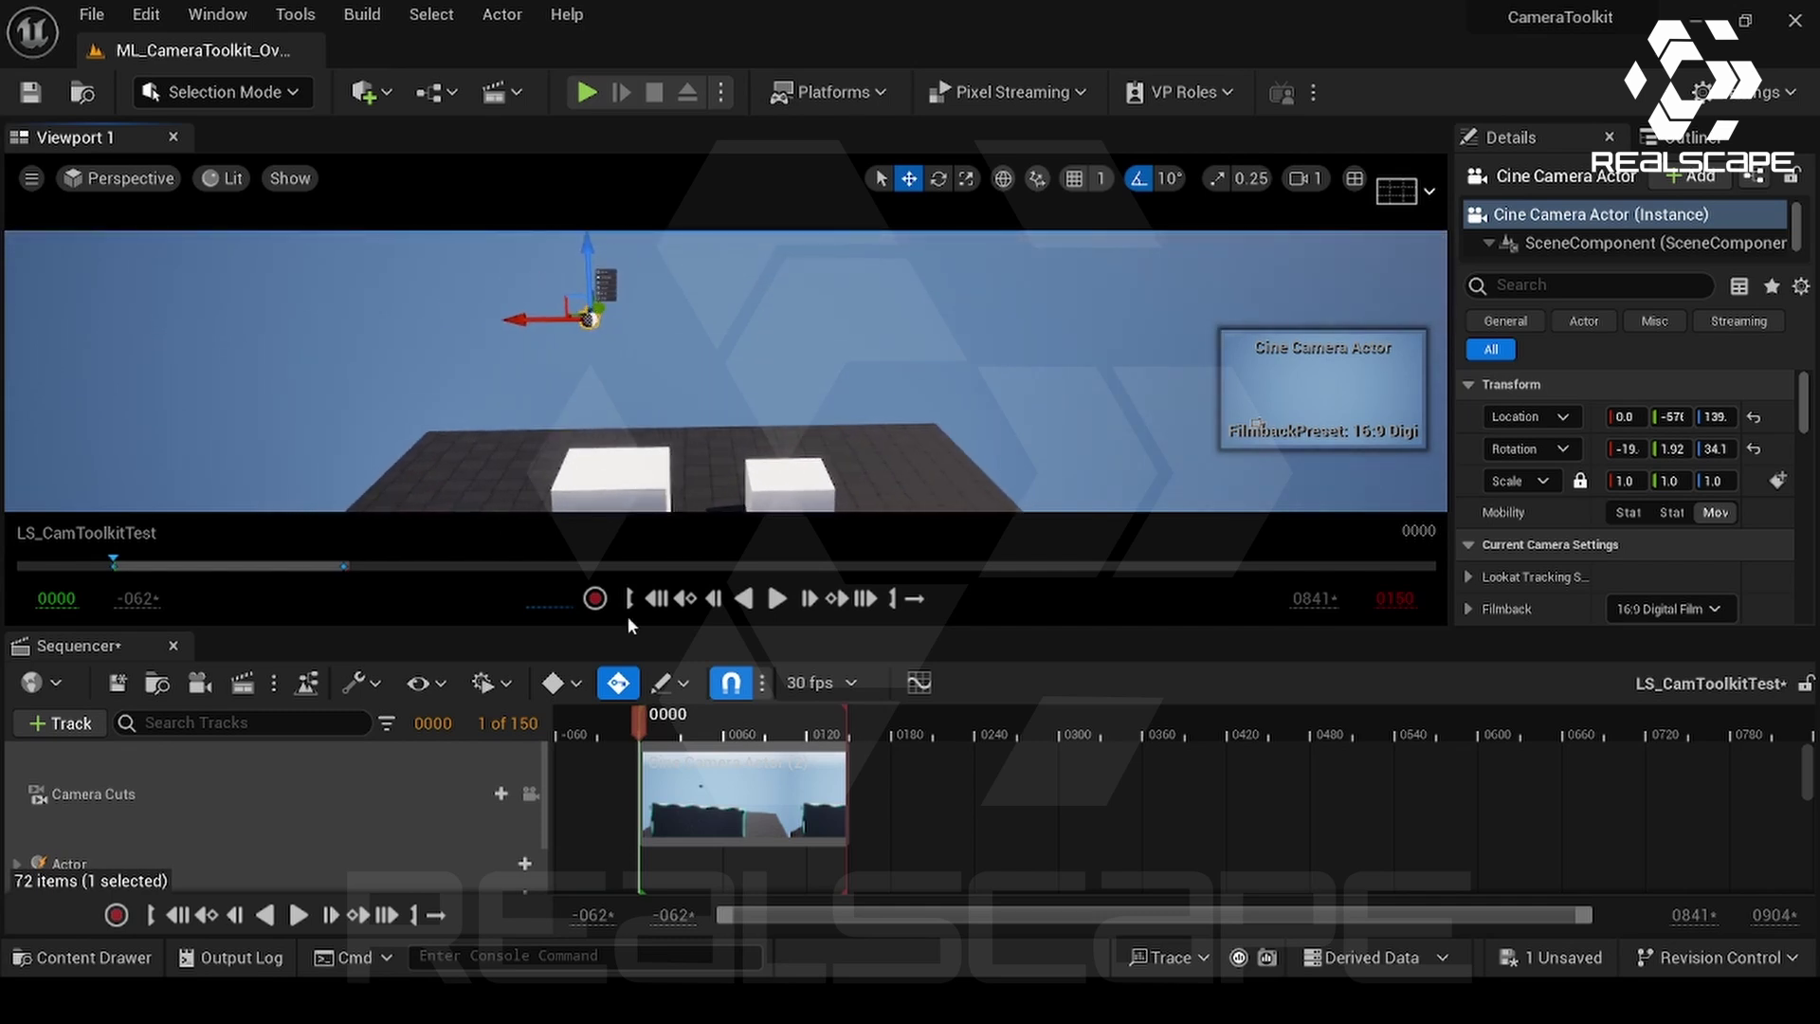
pyautogui.moveTo(653, 627); pyautogui.dragTo(667, 747)
pyautogui.moveTo(723, 536)
pyautogui.mouseDown(button='right')
pyautogui.moveTo(693, 558)
pyautogui.moveTo(730, 559)
pyautogui.mouseUp(button='right')
pyautogui.click(298, 914)
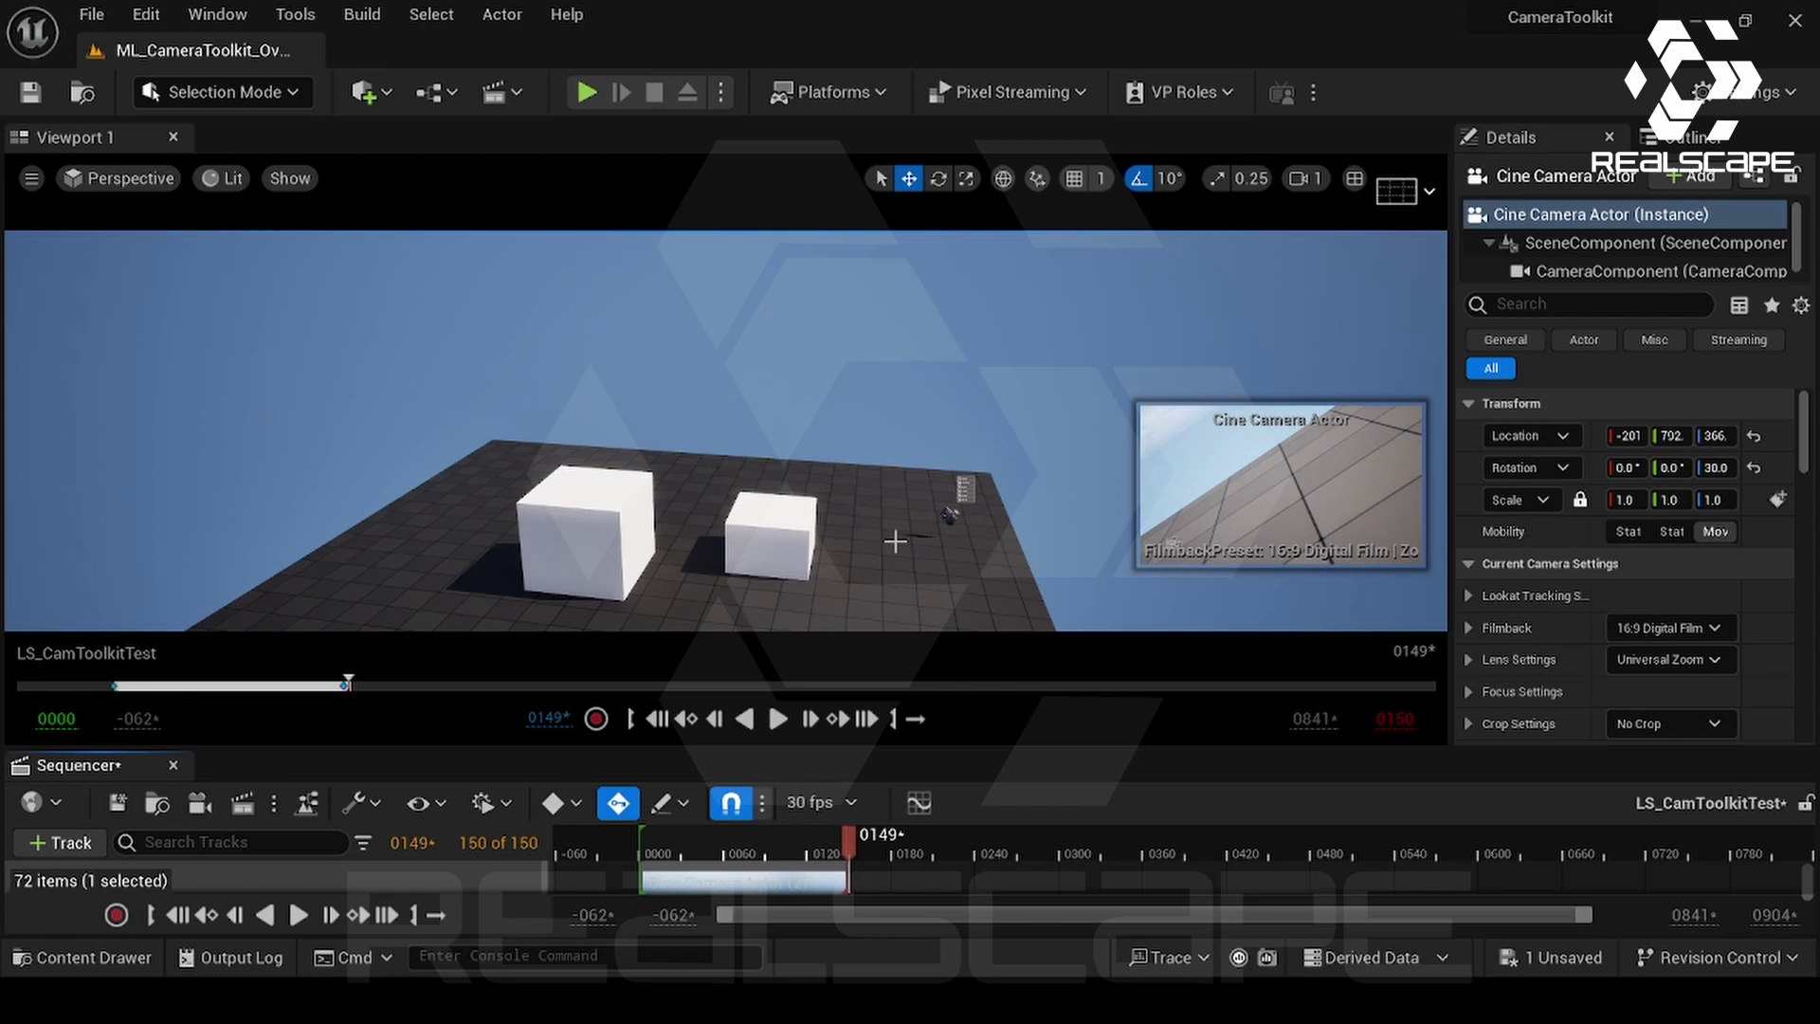
# - Select BP Camera Toolkit in the level and add one empty element to its Actors to Ignore array
pyautogui.click(776, 548)
pyautogui.click(845, 517)
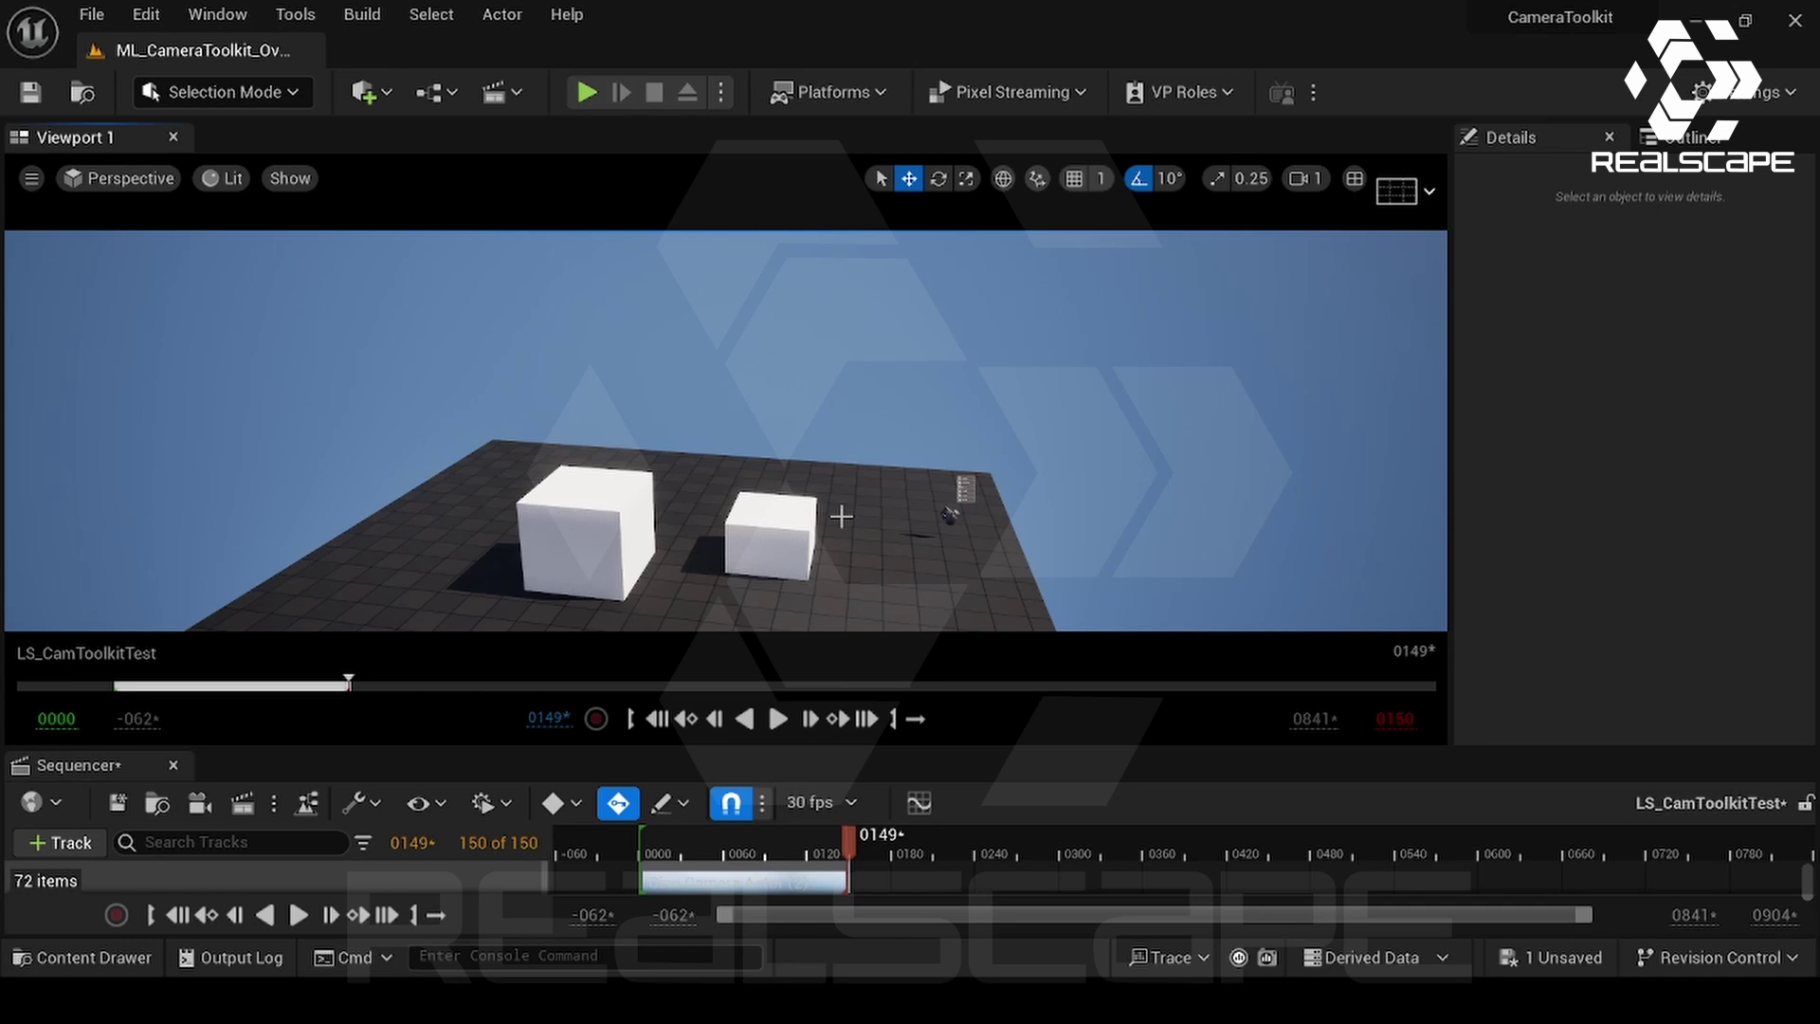
pyautogui.click(972, 509)
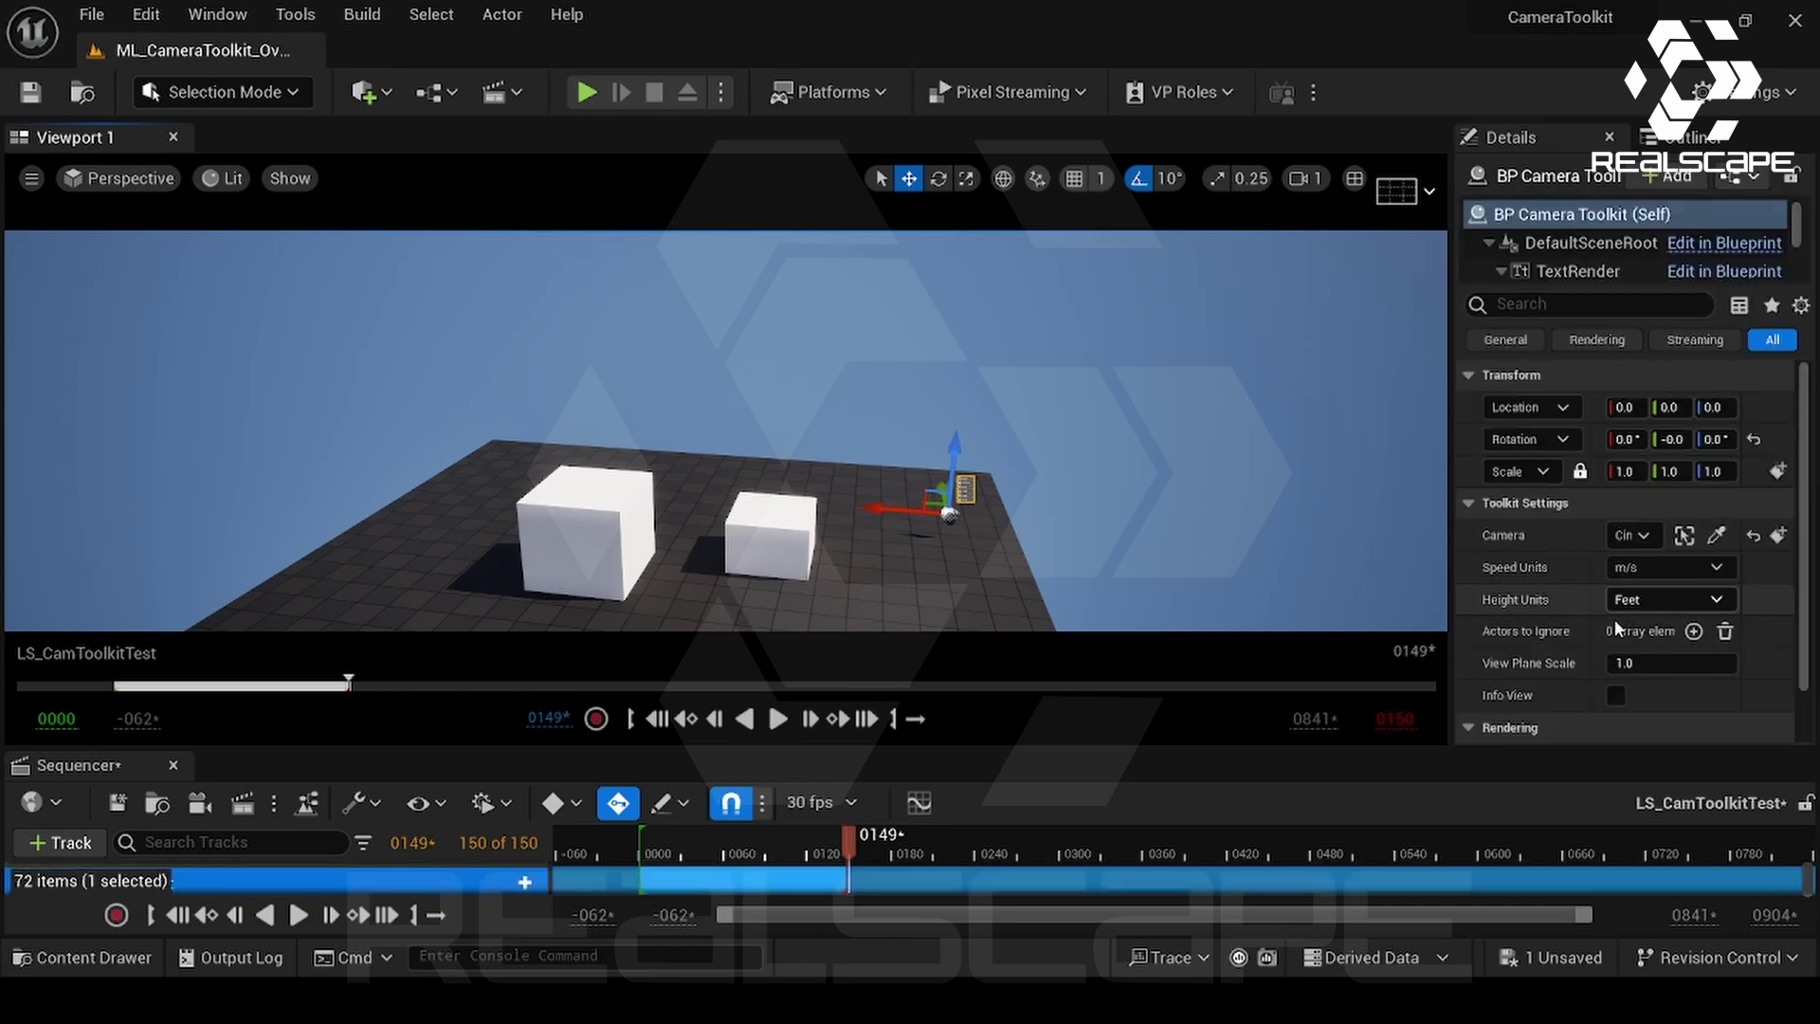
pyautogui.click(1694, 632)
pyautogui.click(1674, 664)
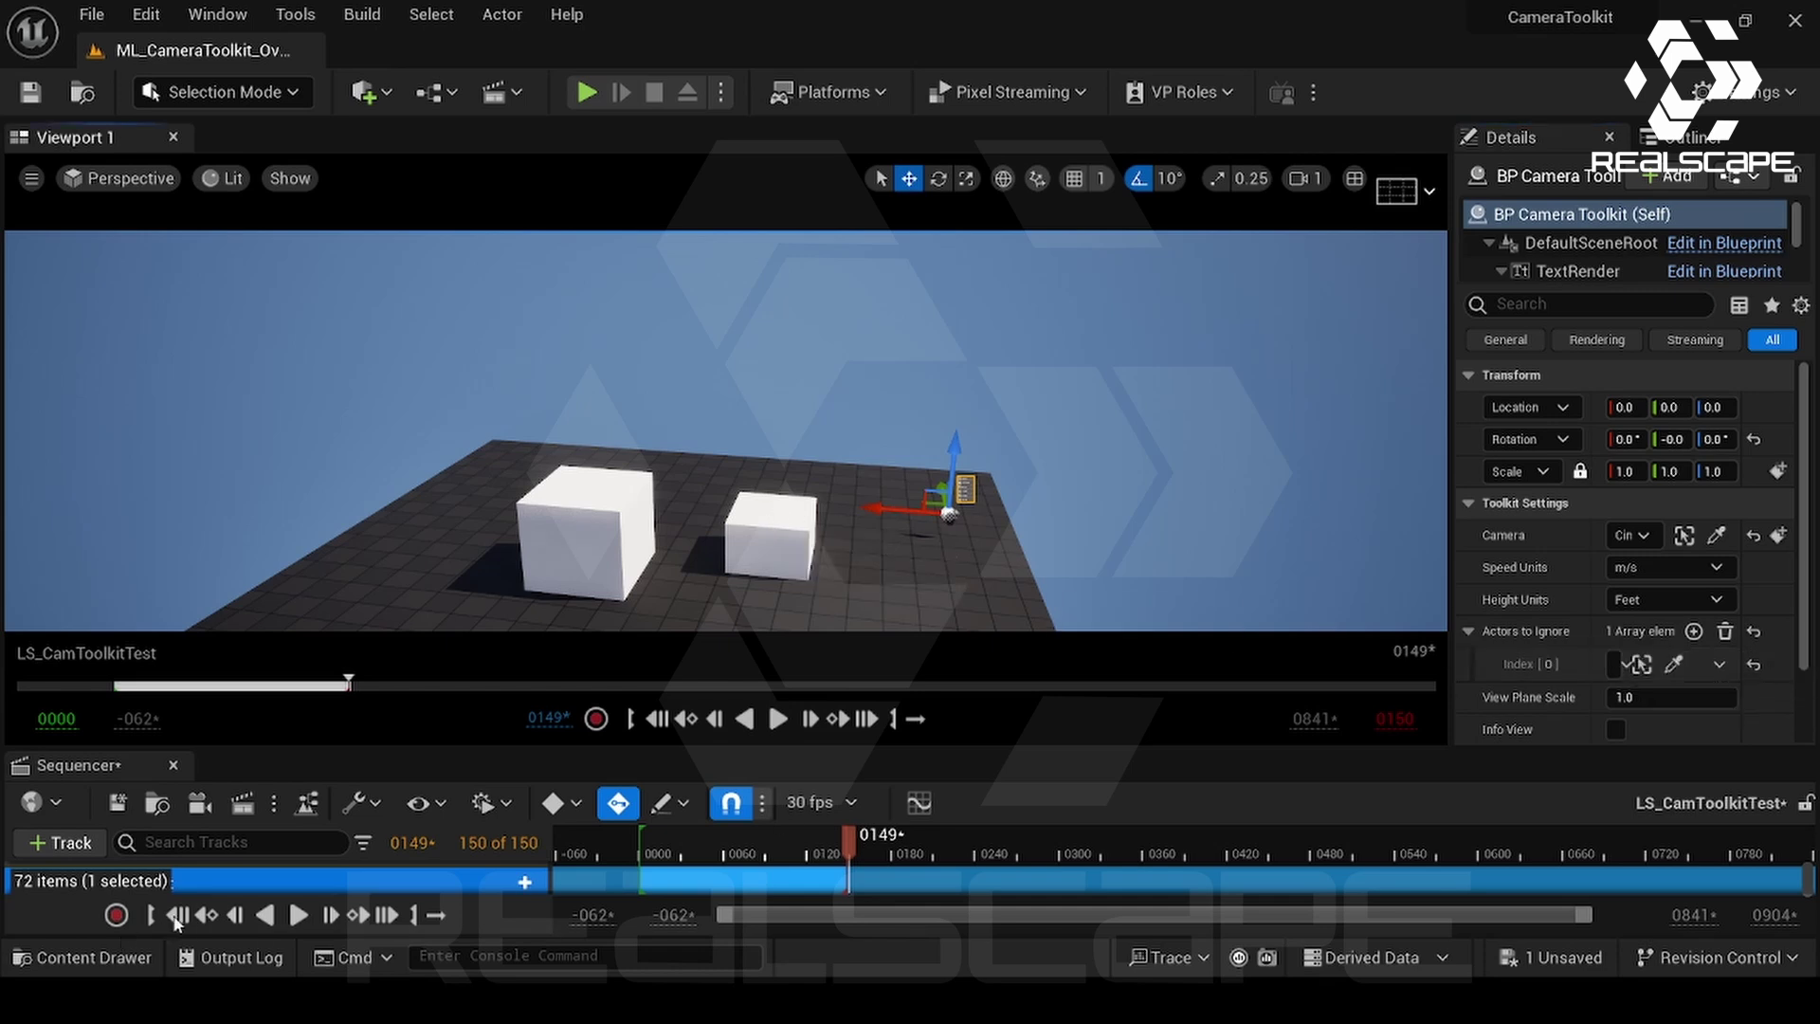
# - Replay the sequence from its first frame and return the playhead to frame 0000
pyautogui.click(177, 915)
pyautogui.click(298, 915)
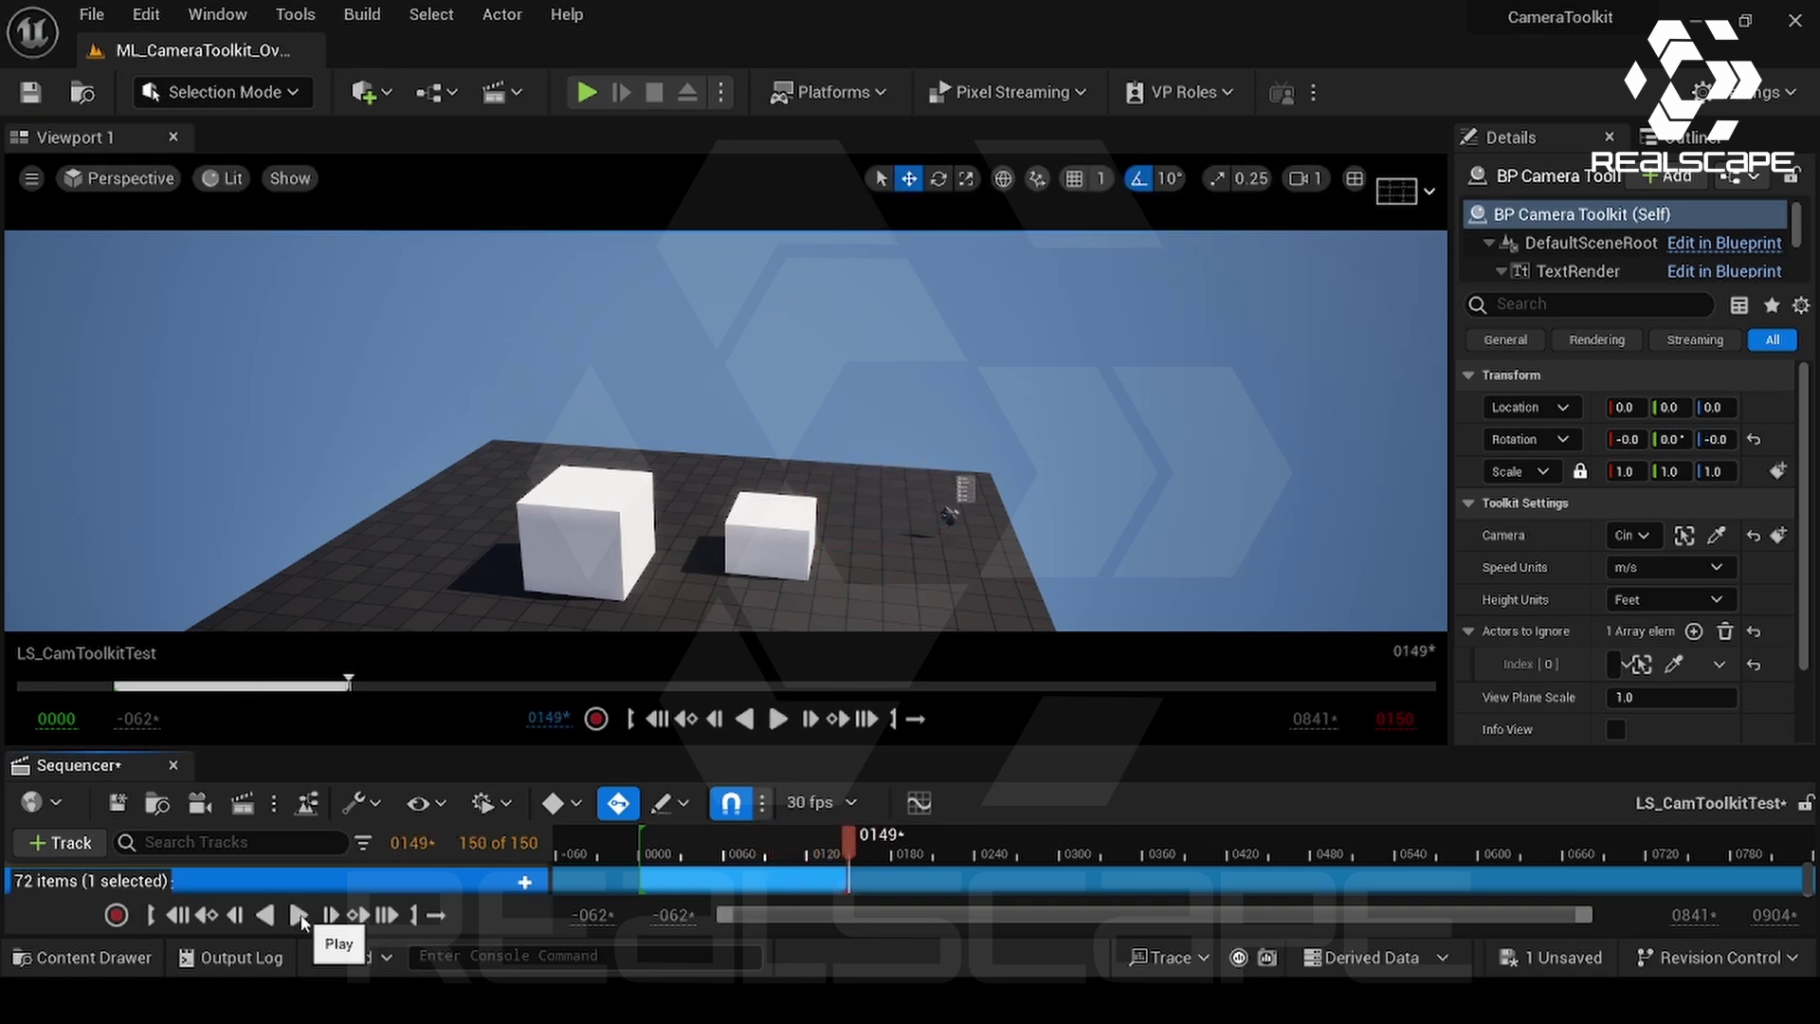
pyautogui.click(194, 915)
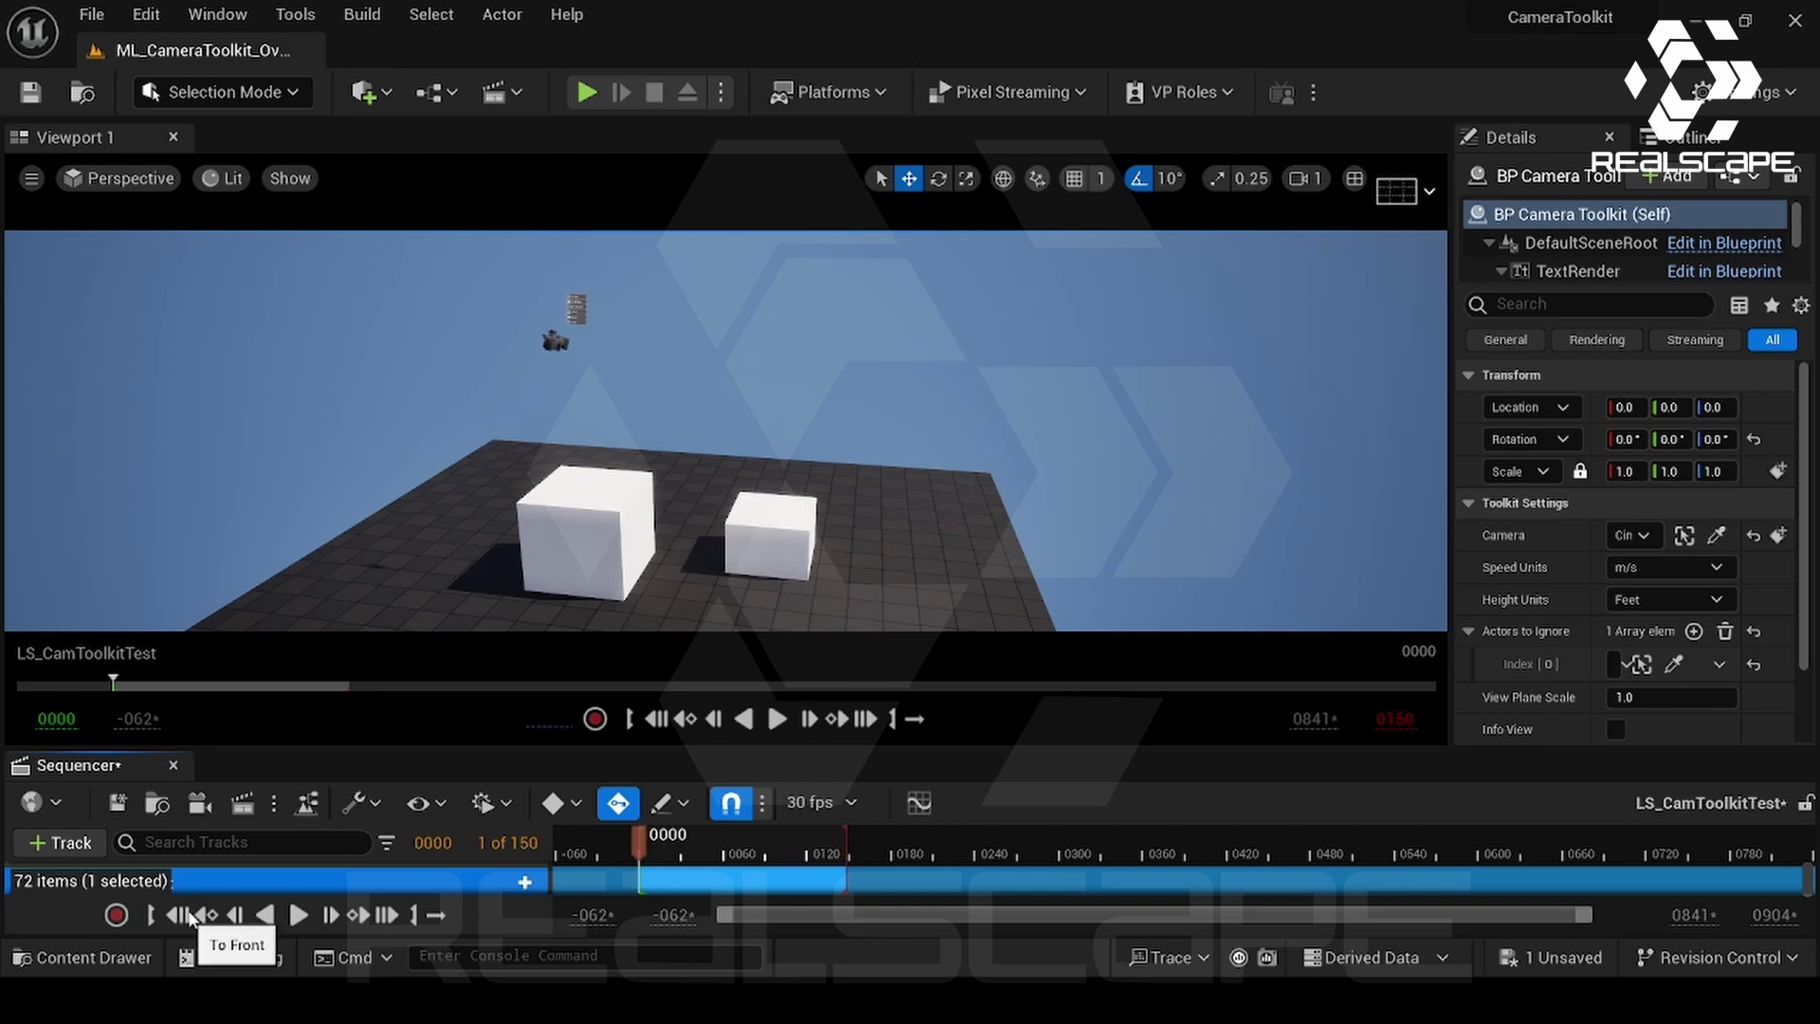
# - Set the camera toolkit's View Plane Scale to 5
pyautogui.moveTo(1630, 697); pyautogui.dragTo(1734, 697)
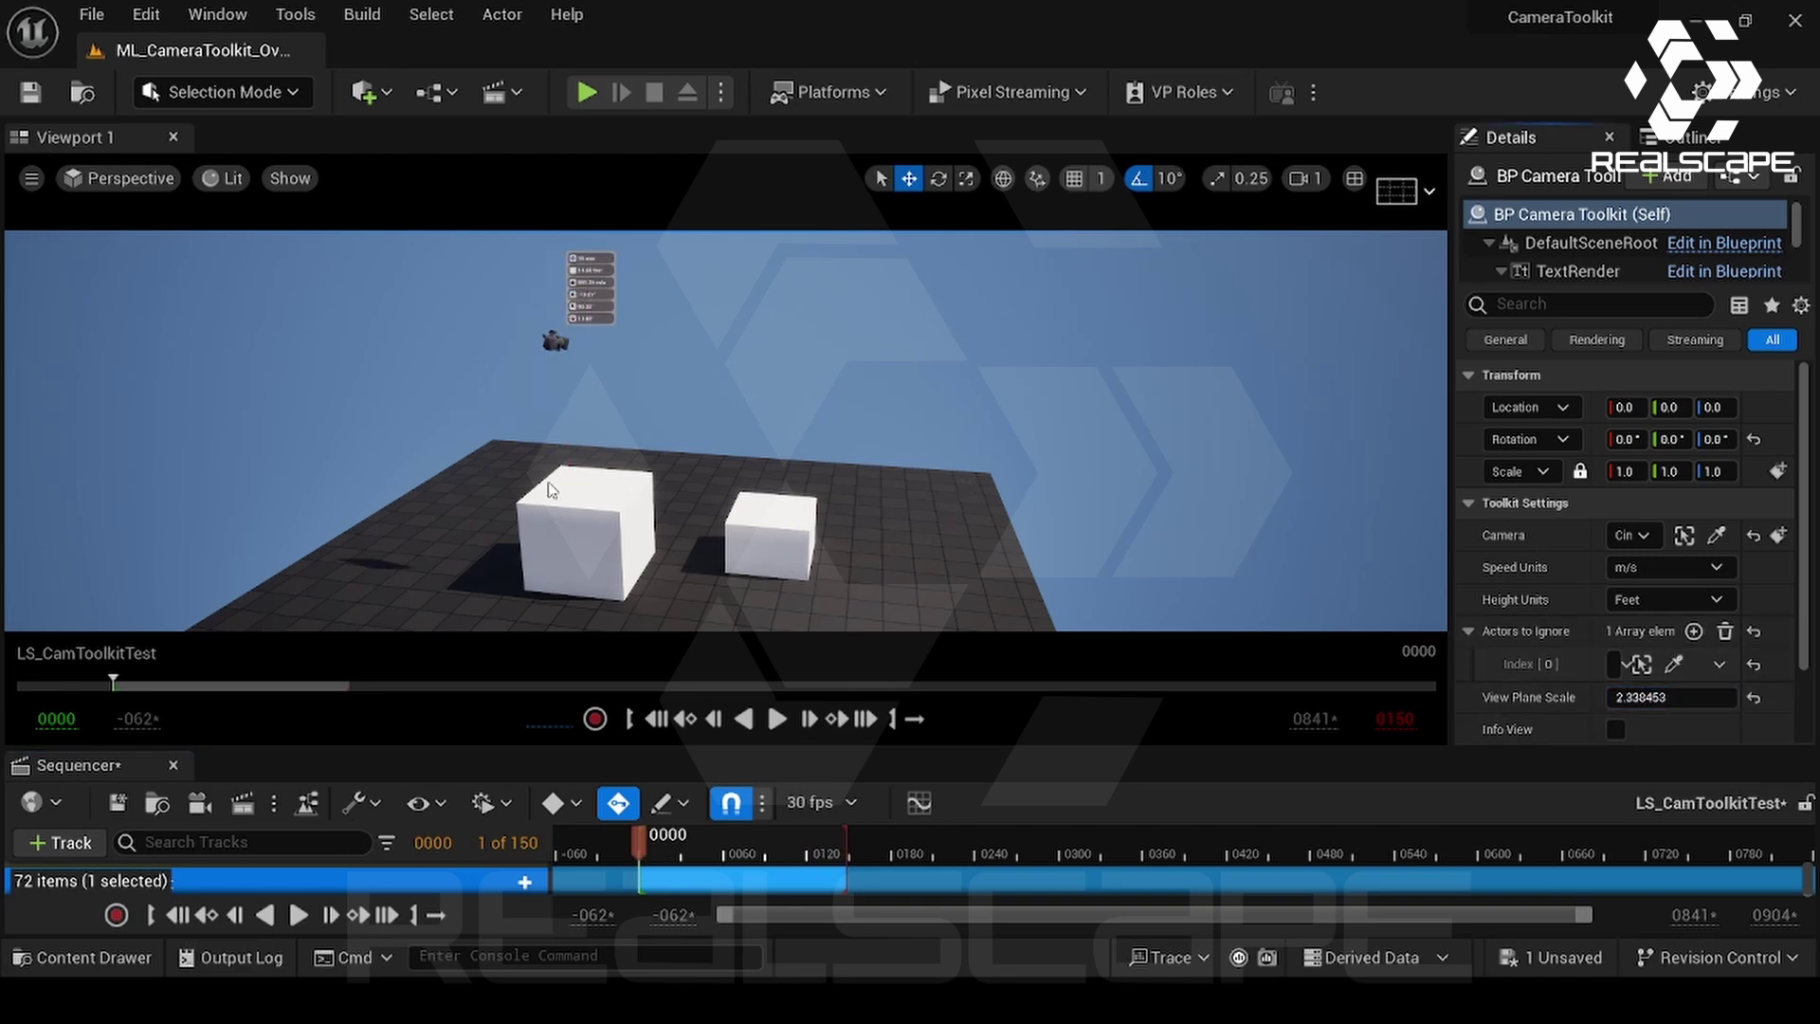
pyautogui.click(1688, 699)
pyautogui.write('5')
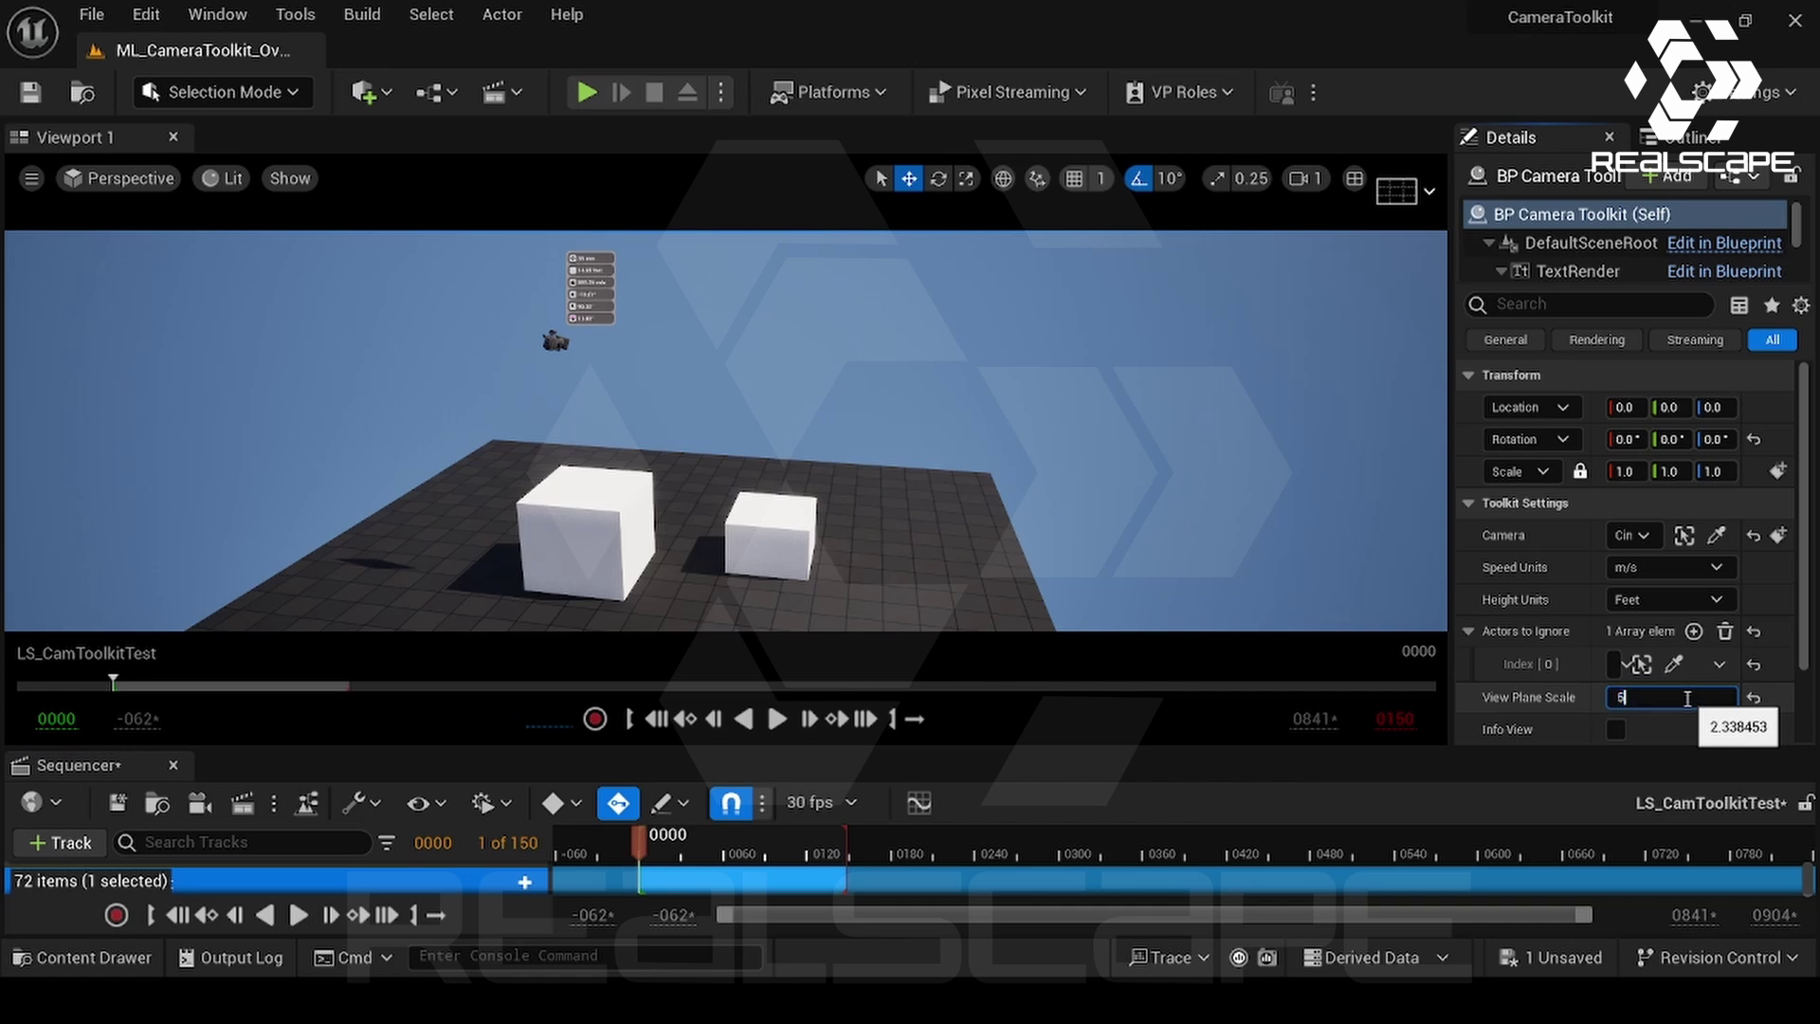
pyautogui.press('Return')
pyautogui.moveTo(995, 455); pyautogui.dragTo(1044, 341, button='right')
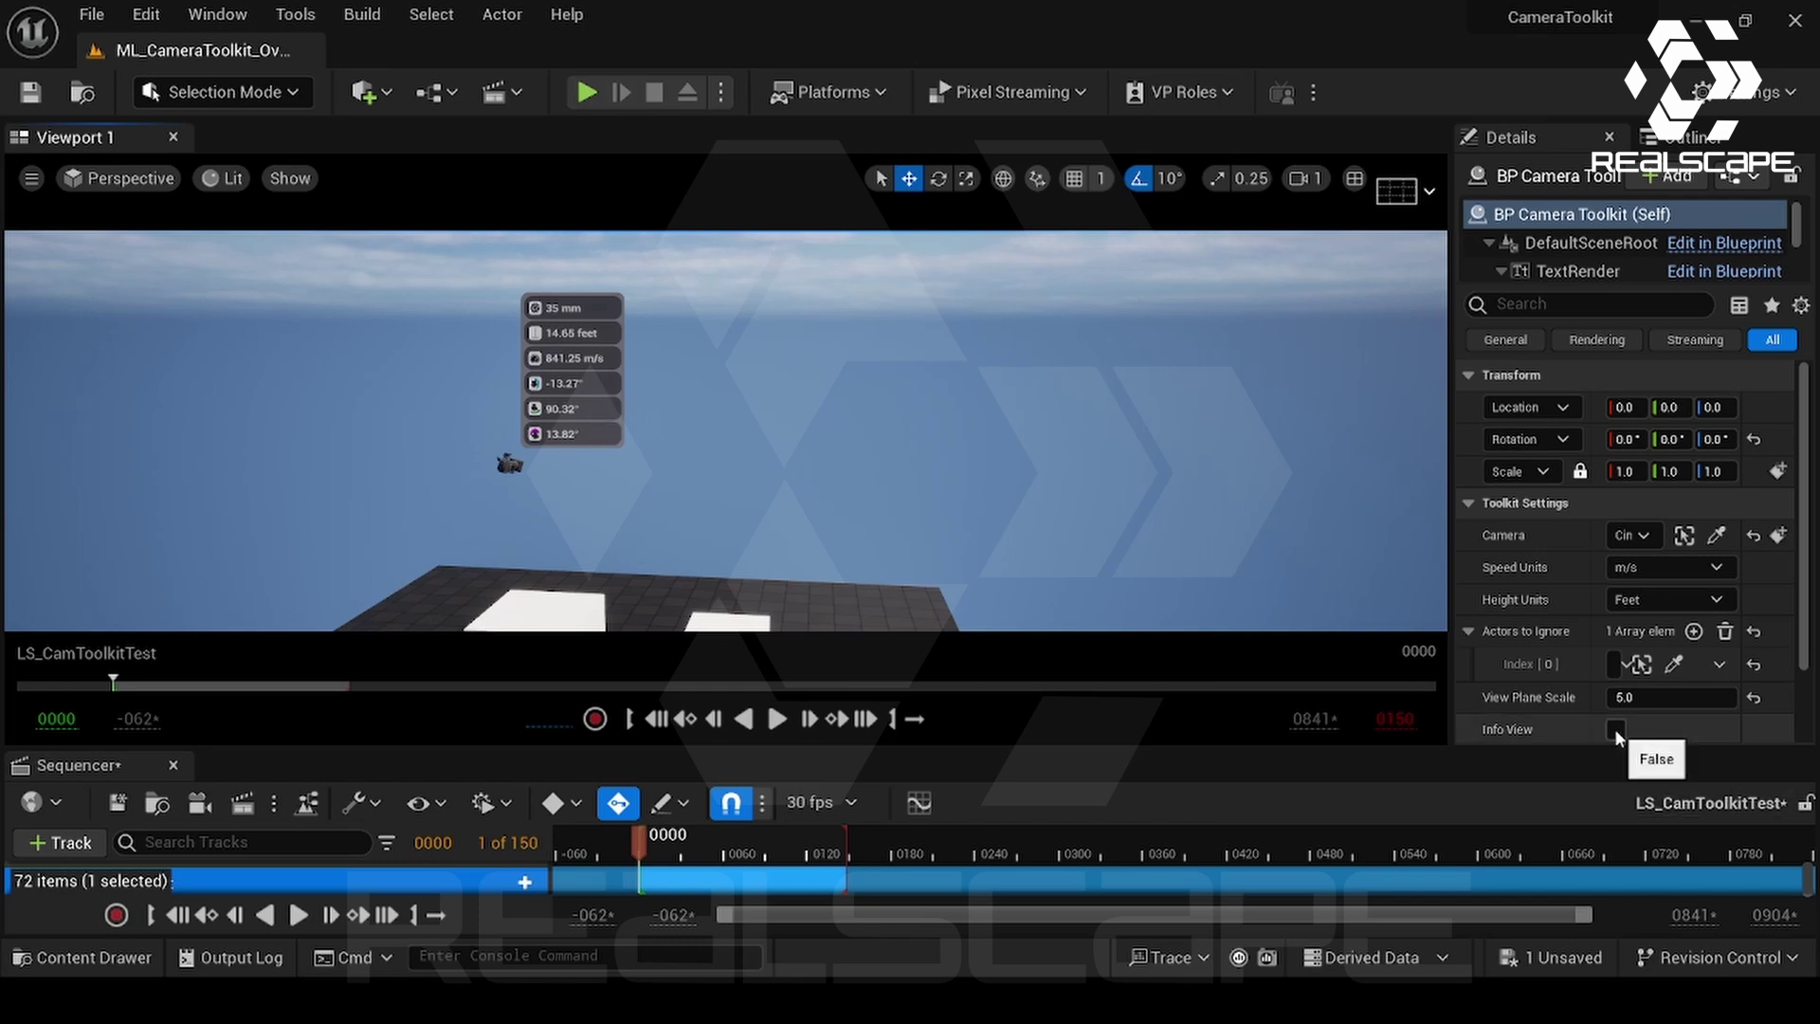
# - Turn the toolkit's Info View on to check the readout labels, and turn it back off
pyautogui.scroll(-1, 1583, 604)
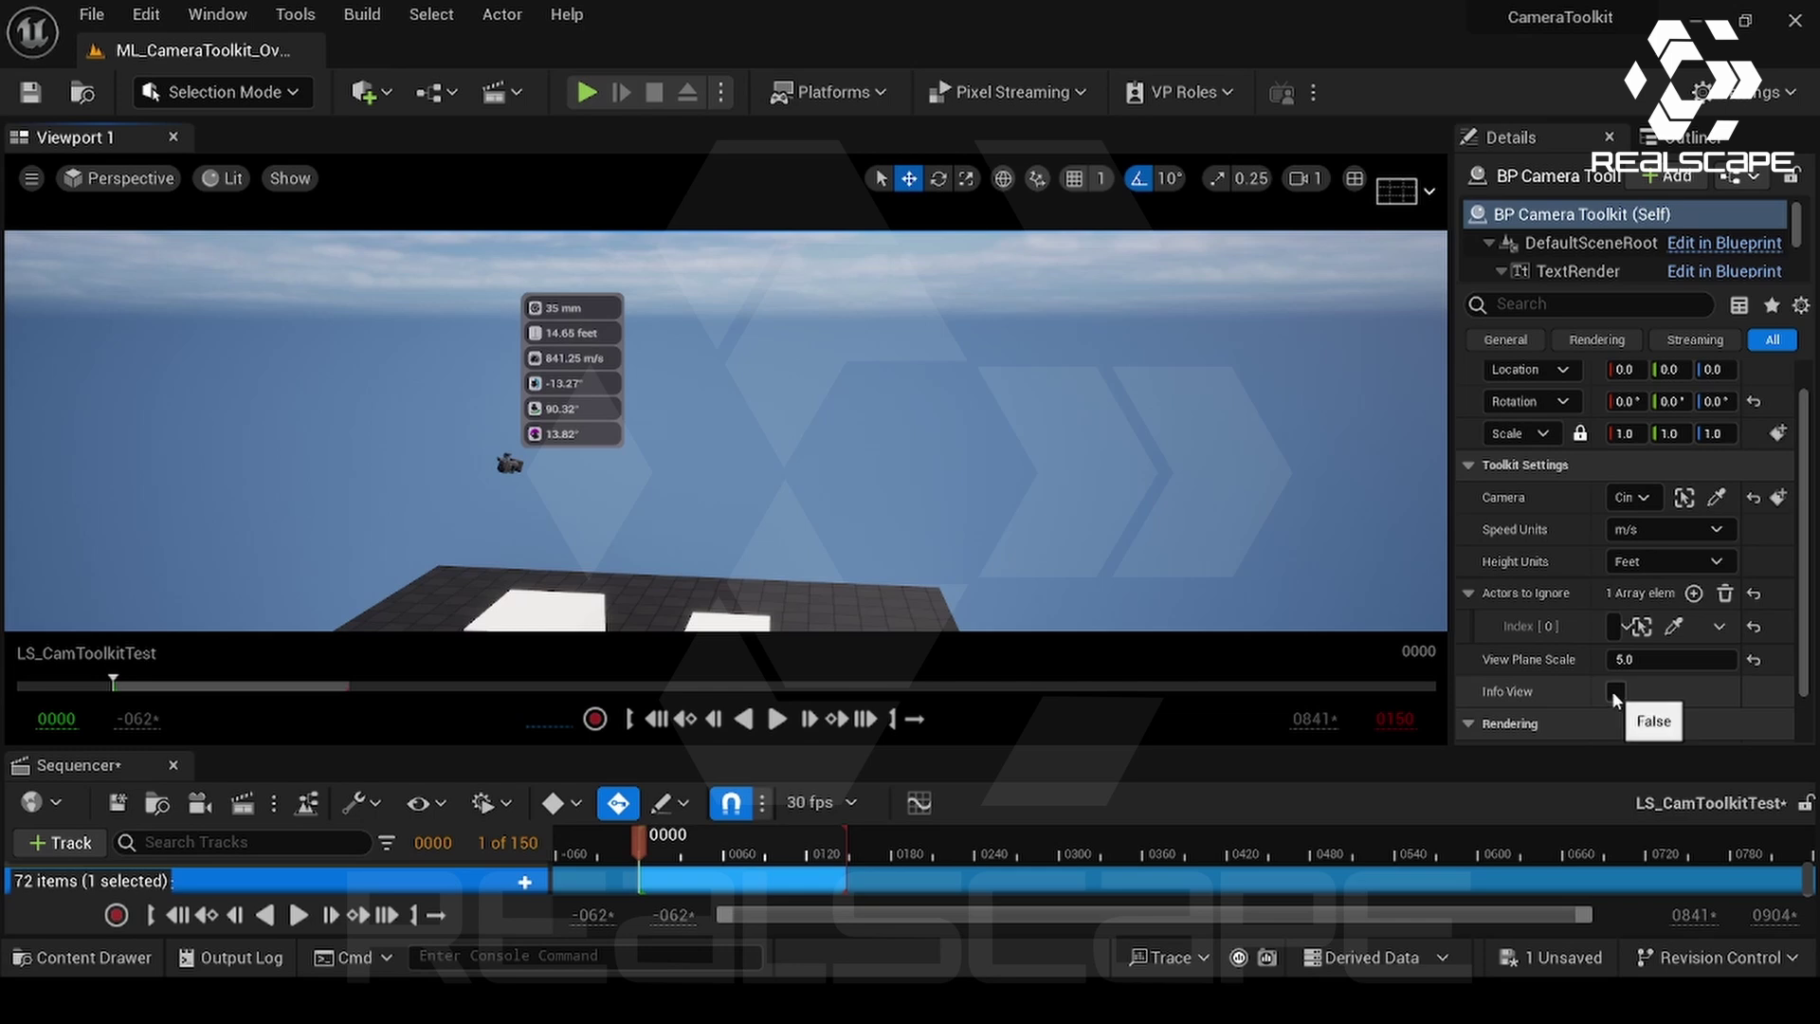
pyautogui.click(1614, 695)
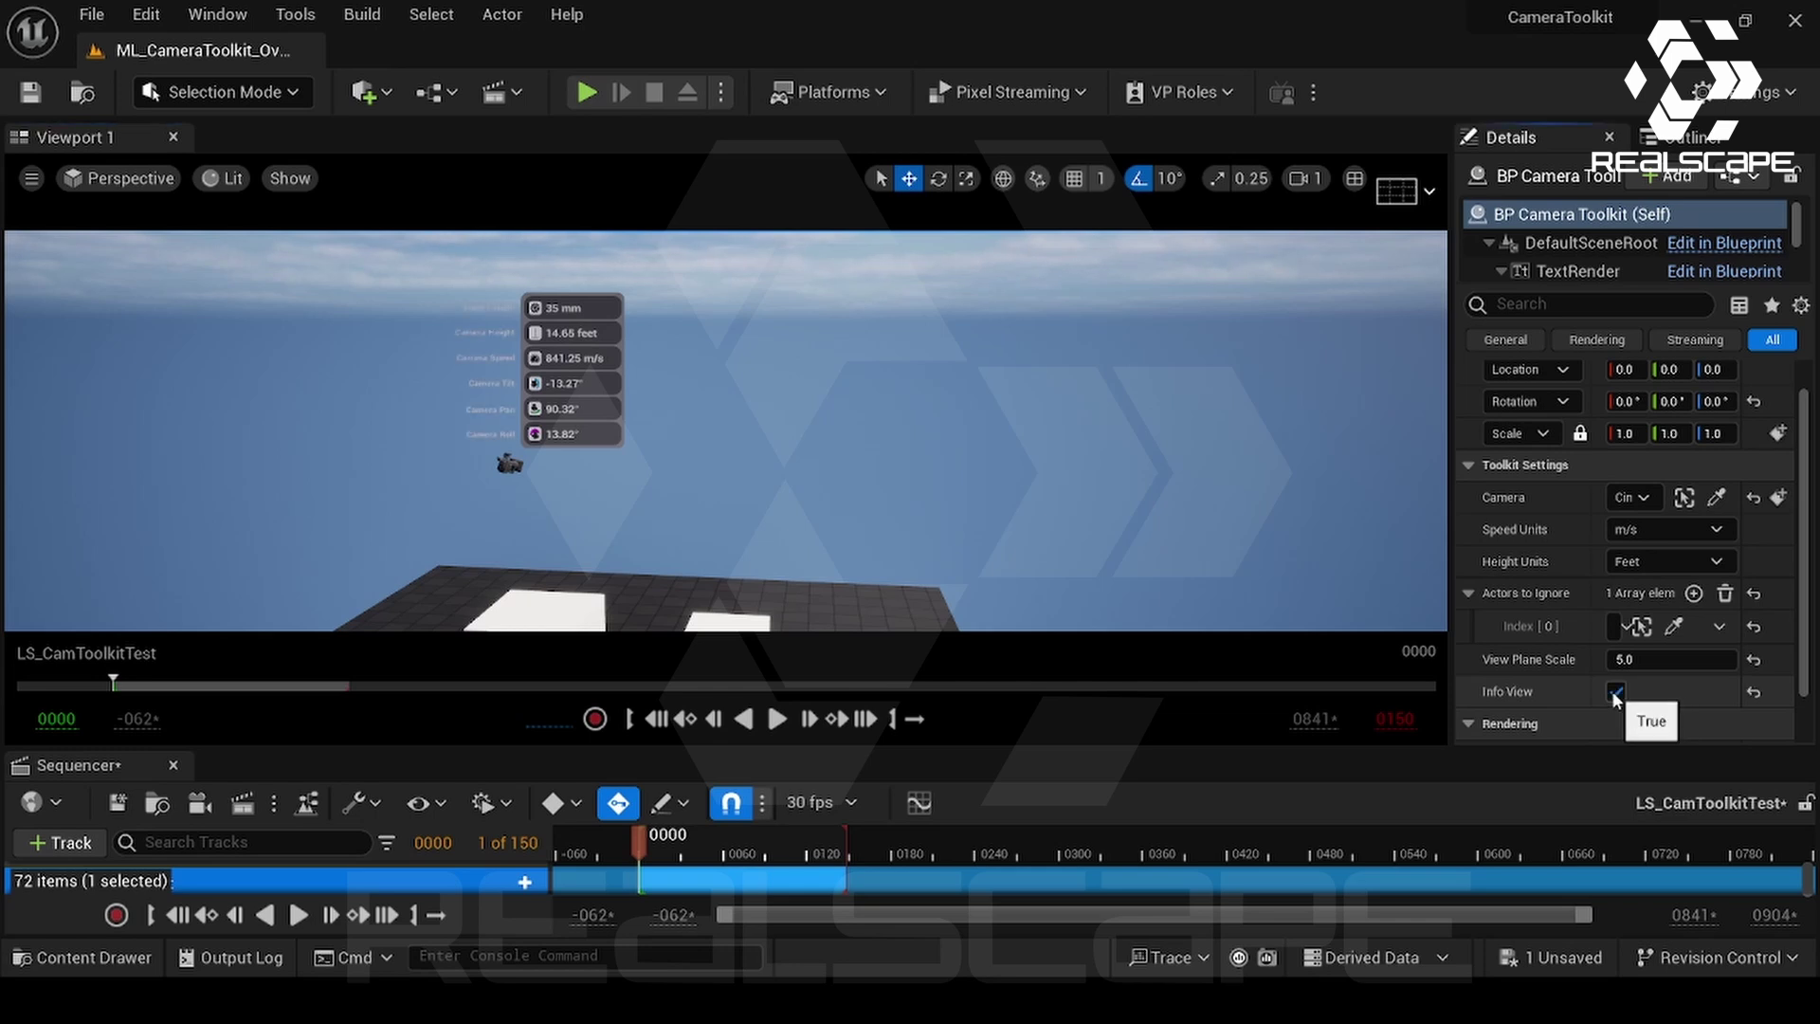
pyautogui.click(1614, 695)
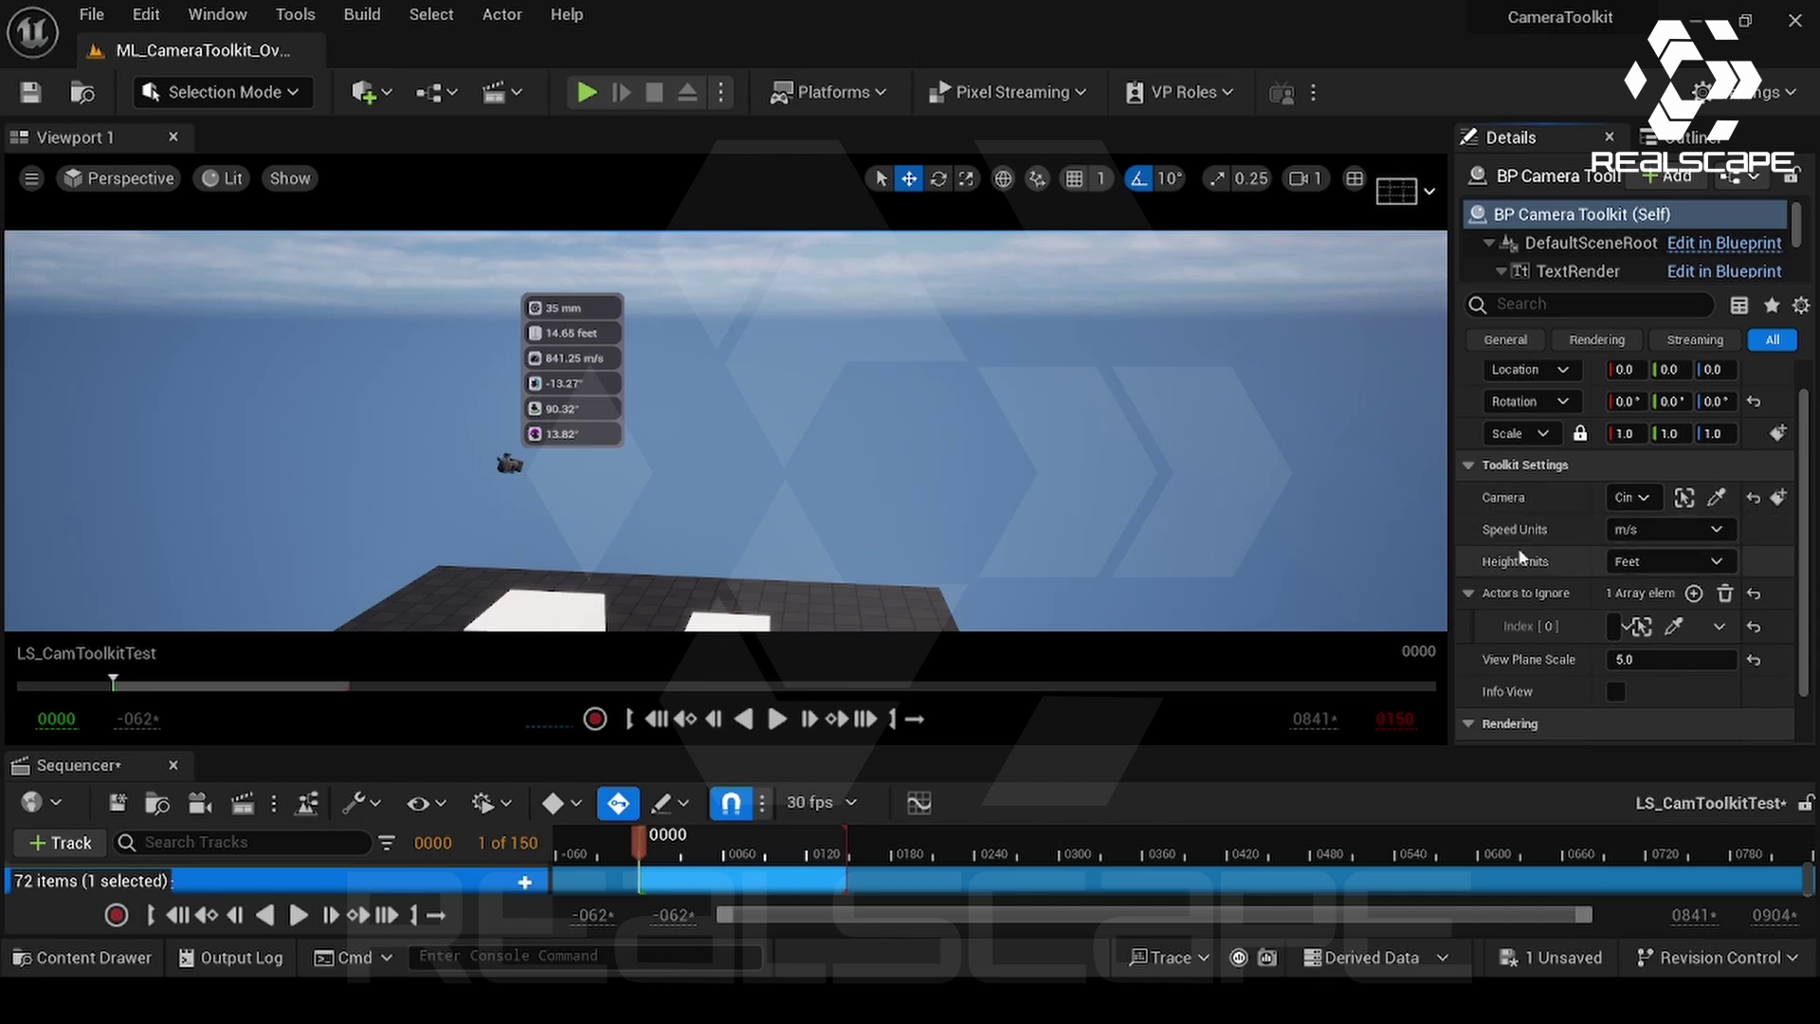
# - Set the toolkit's Speed Units to km/h and review the Height Units options, keeping Feet
pyautogui.click(1657, 532)
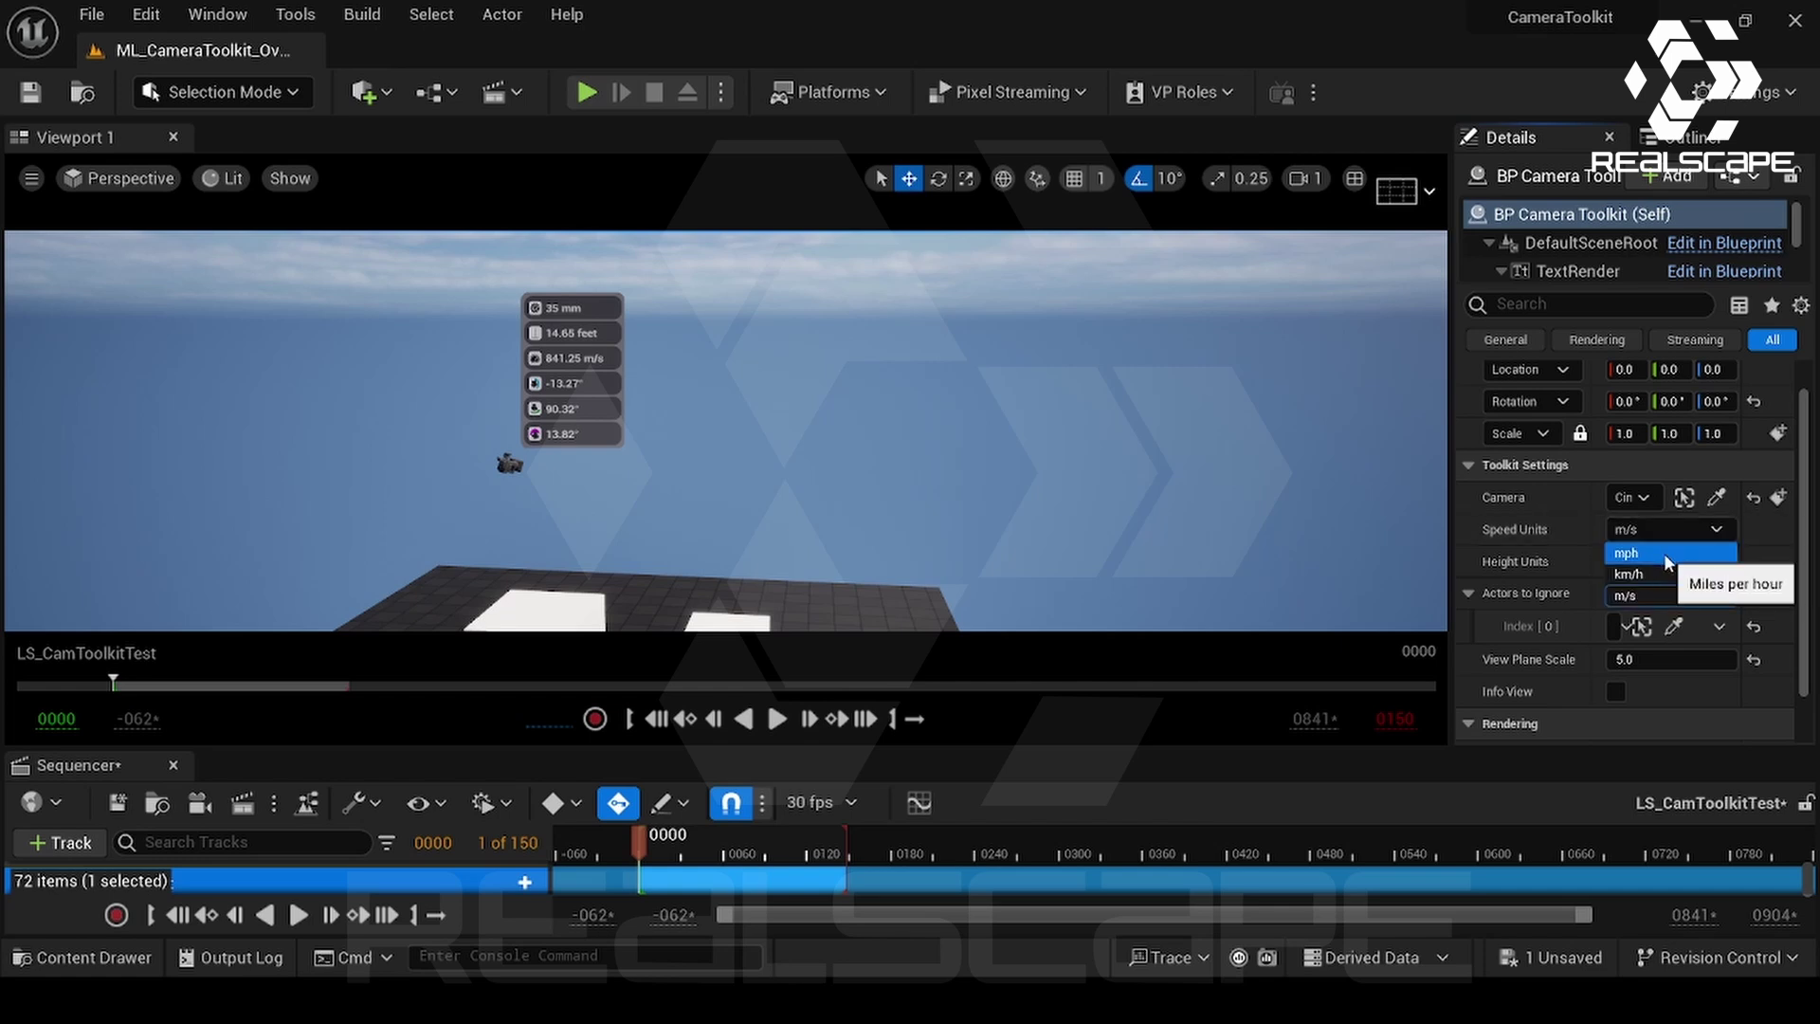
pyautogui.click(1673, 578)
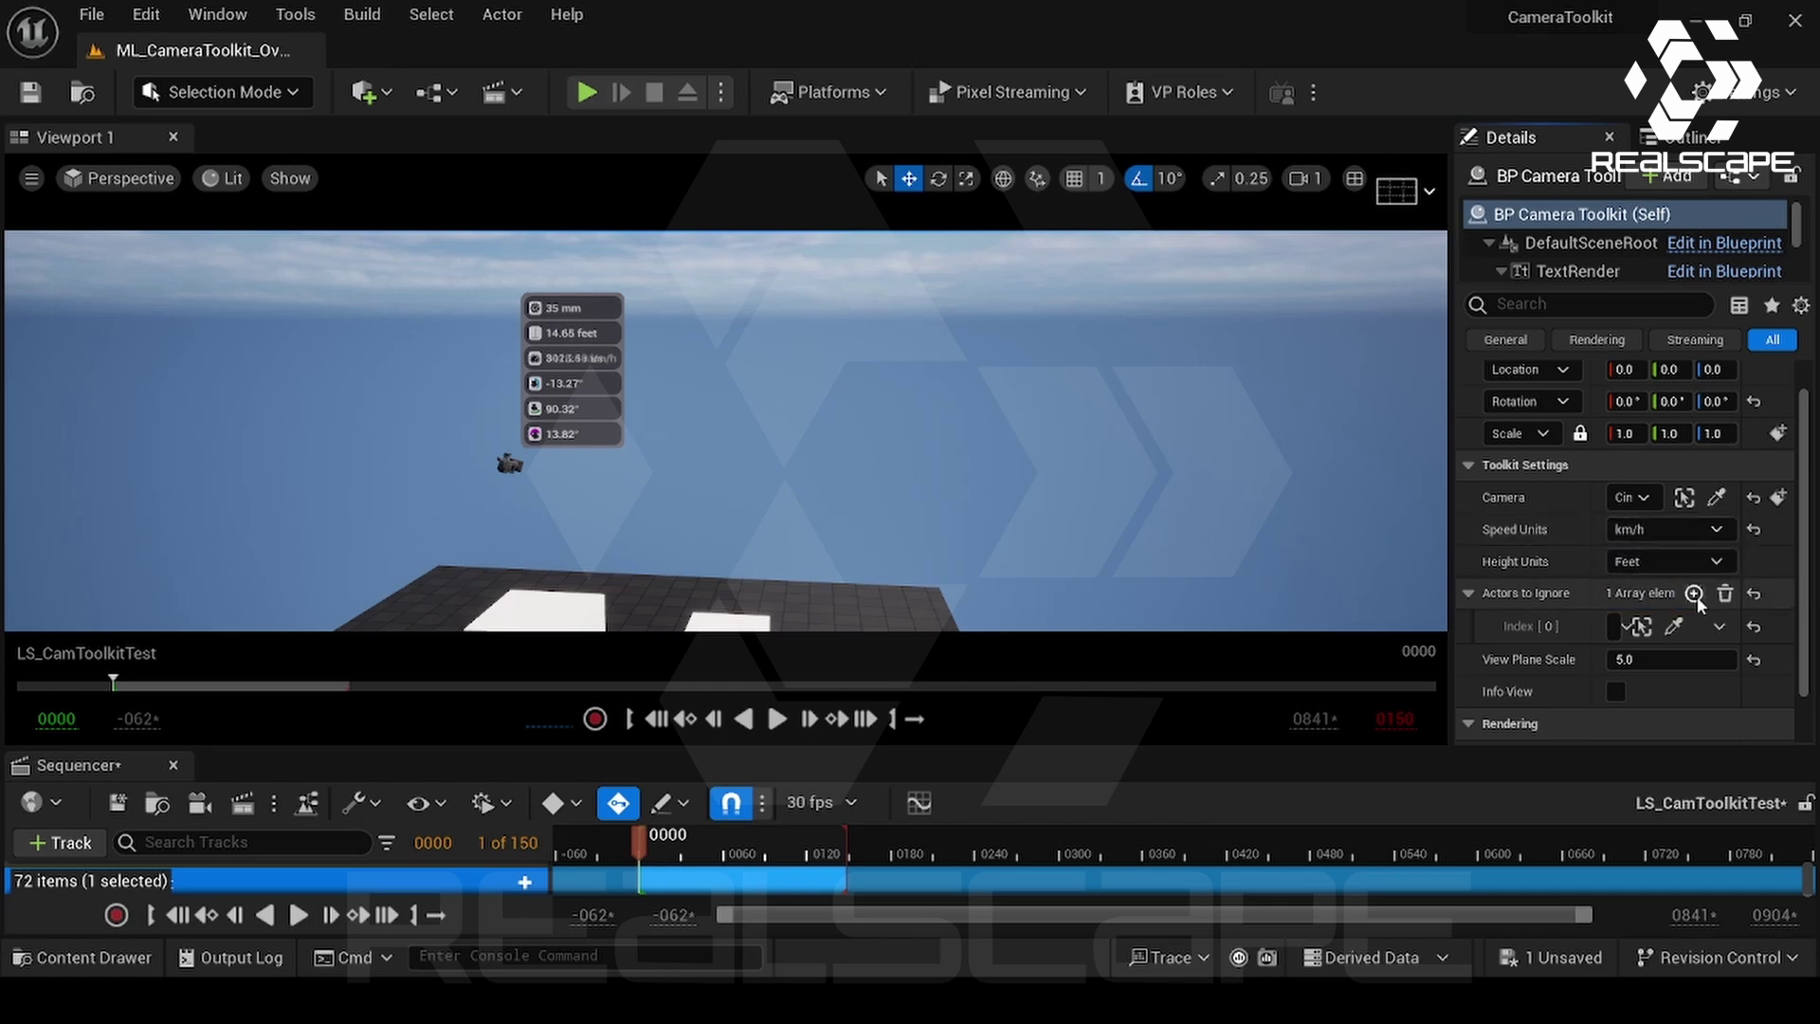
pyautogui.click(1668, 560)
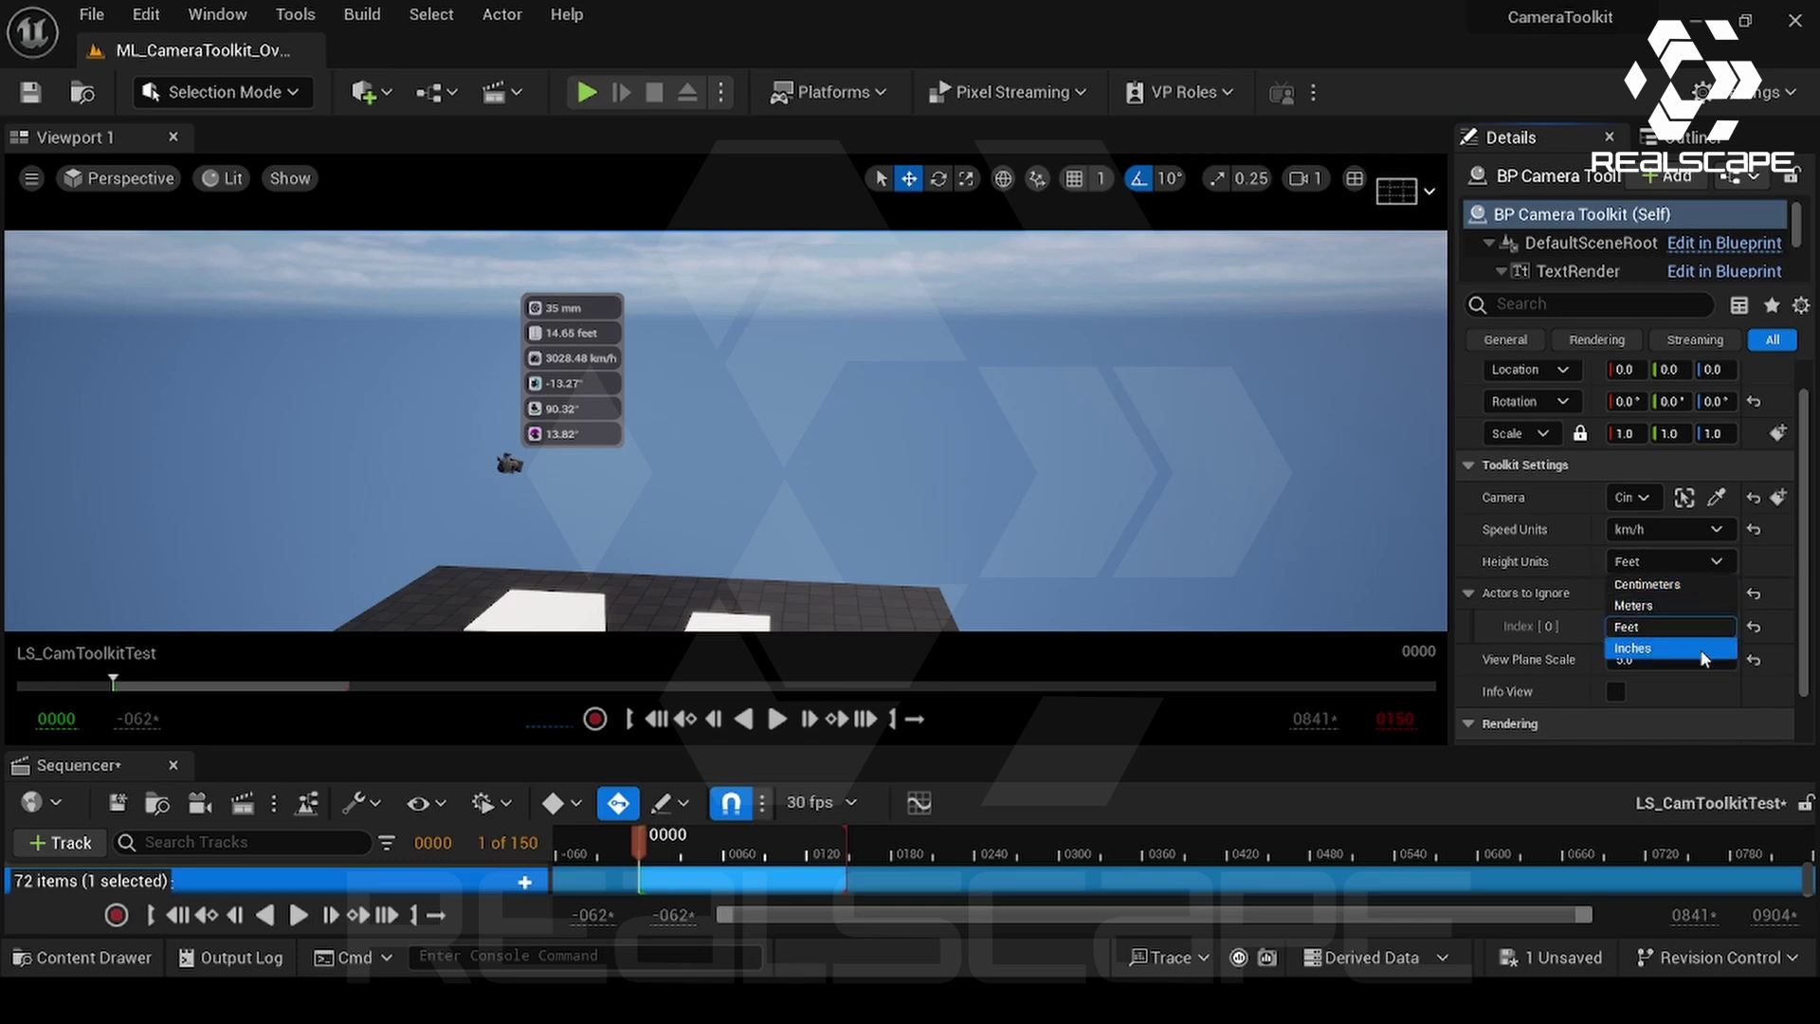
pyautogui.click(1668, 566)
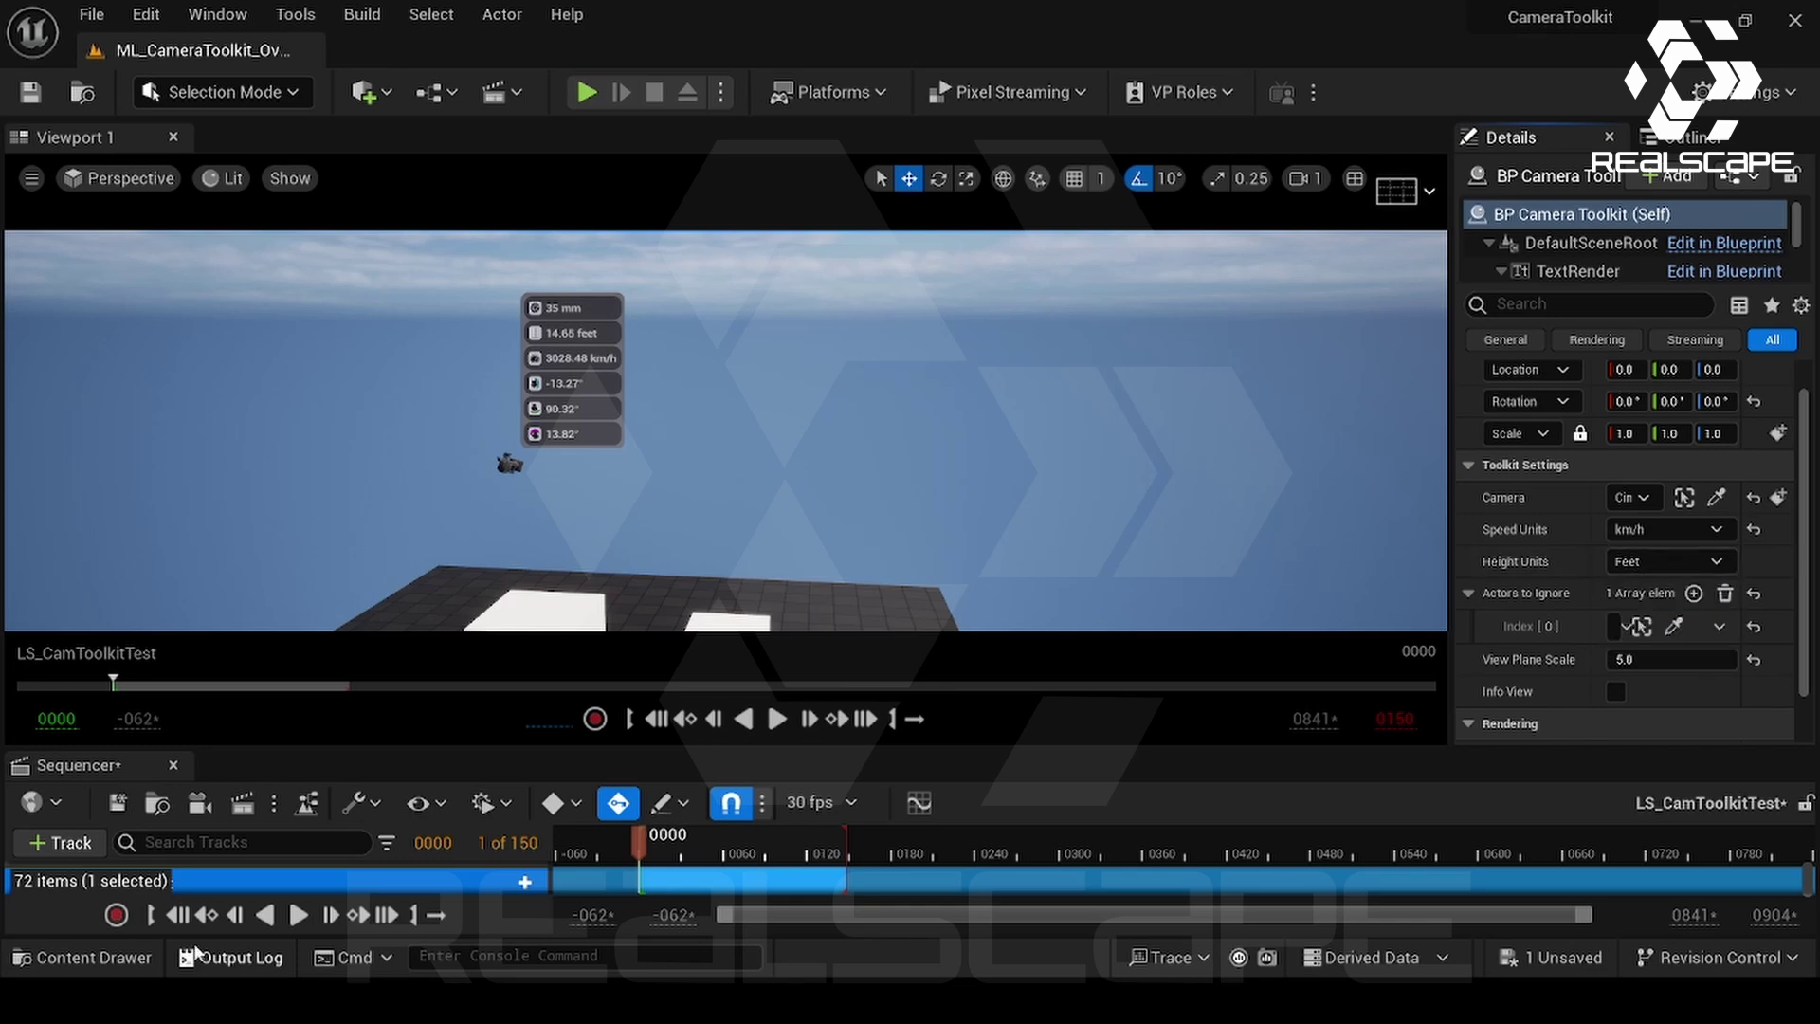
# - Set the View Plane Scale of BP Camera Toolkit to 6 and check the panel's size in the level
pyautogui.moveTo(587, 474); pyautogui.dragTo(597, 531, button='right')
pyautogui.press('s')
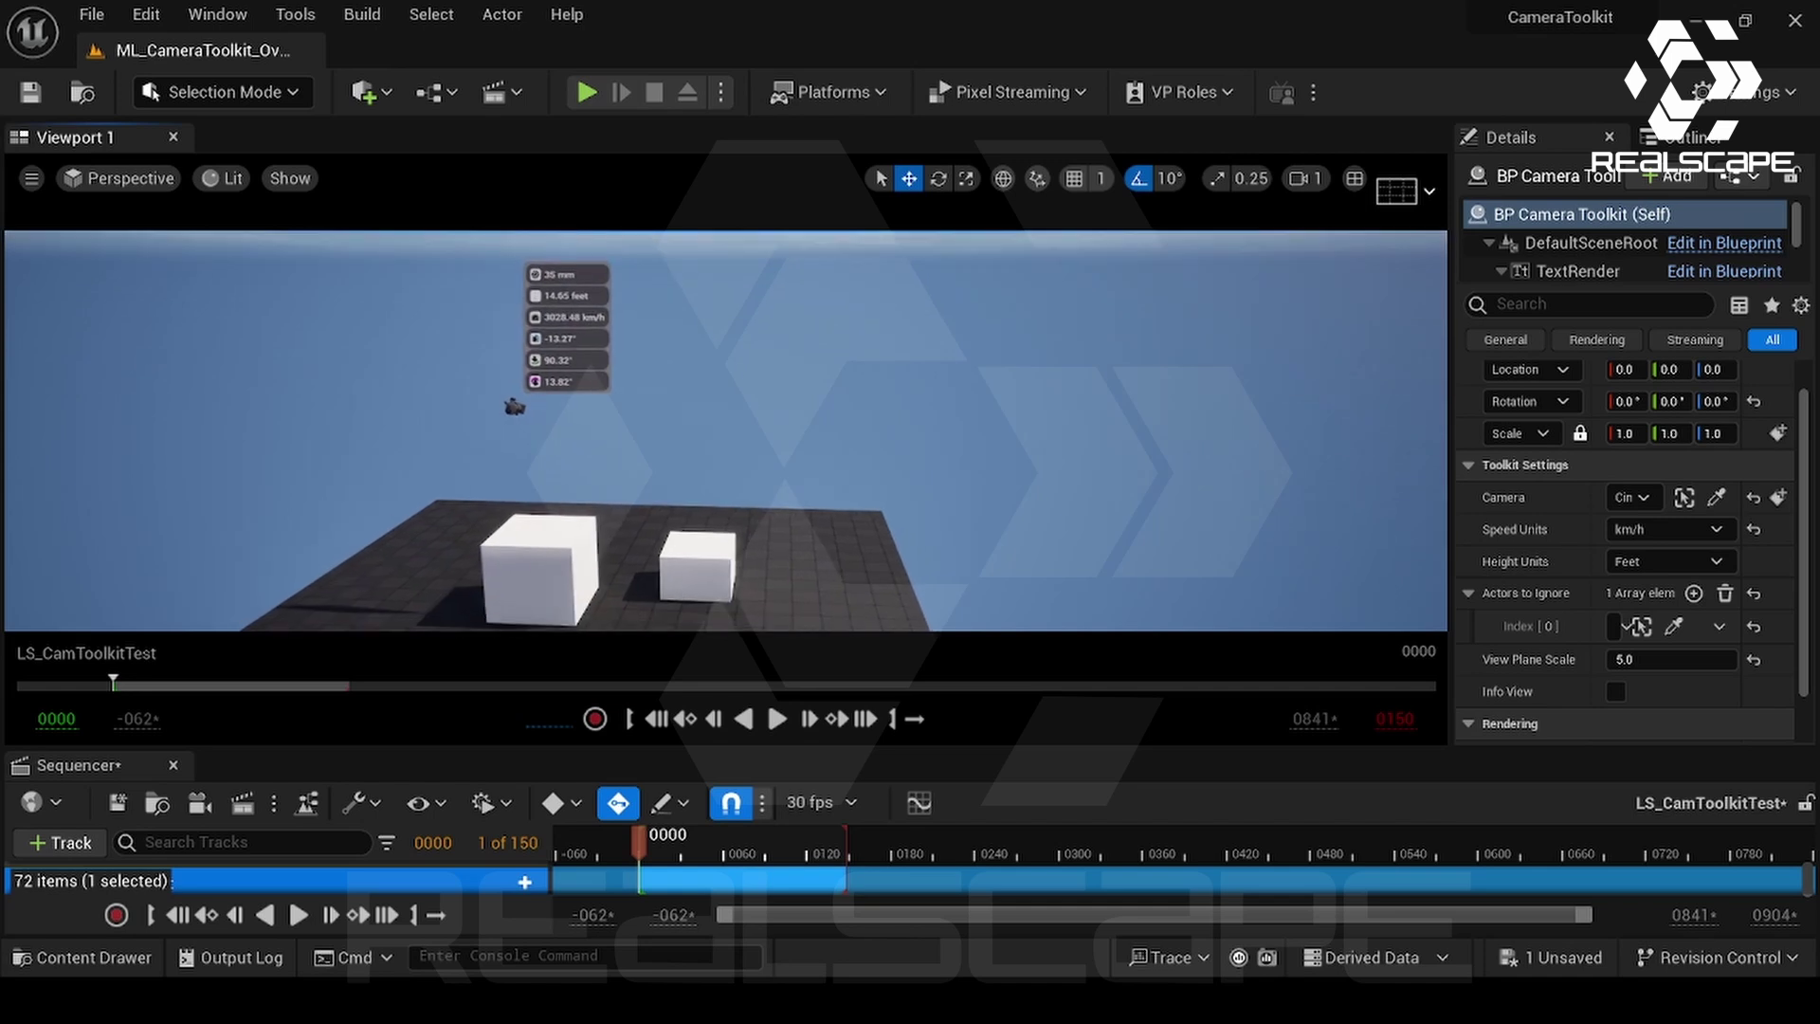
pyautogui.click(1670, 656)
pyautogui.write('6')
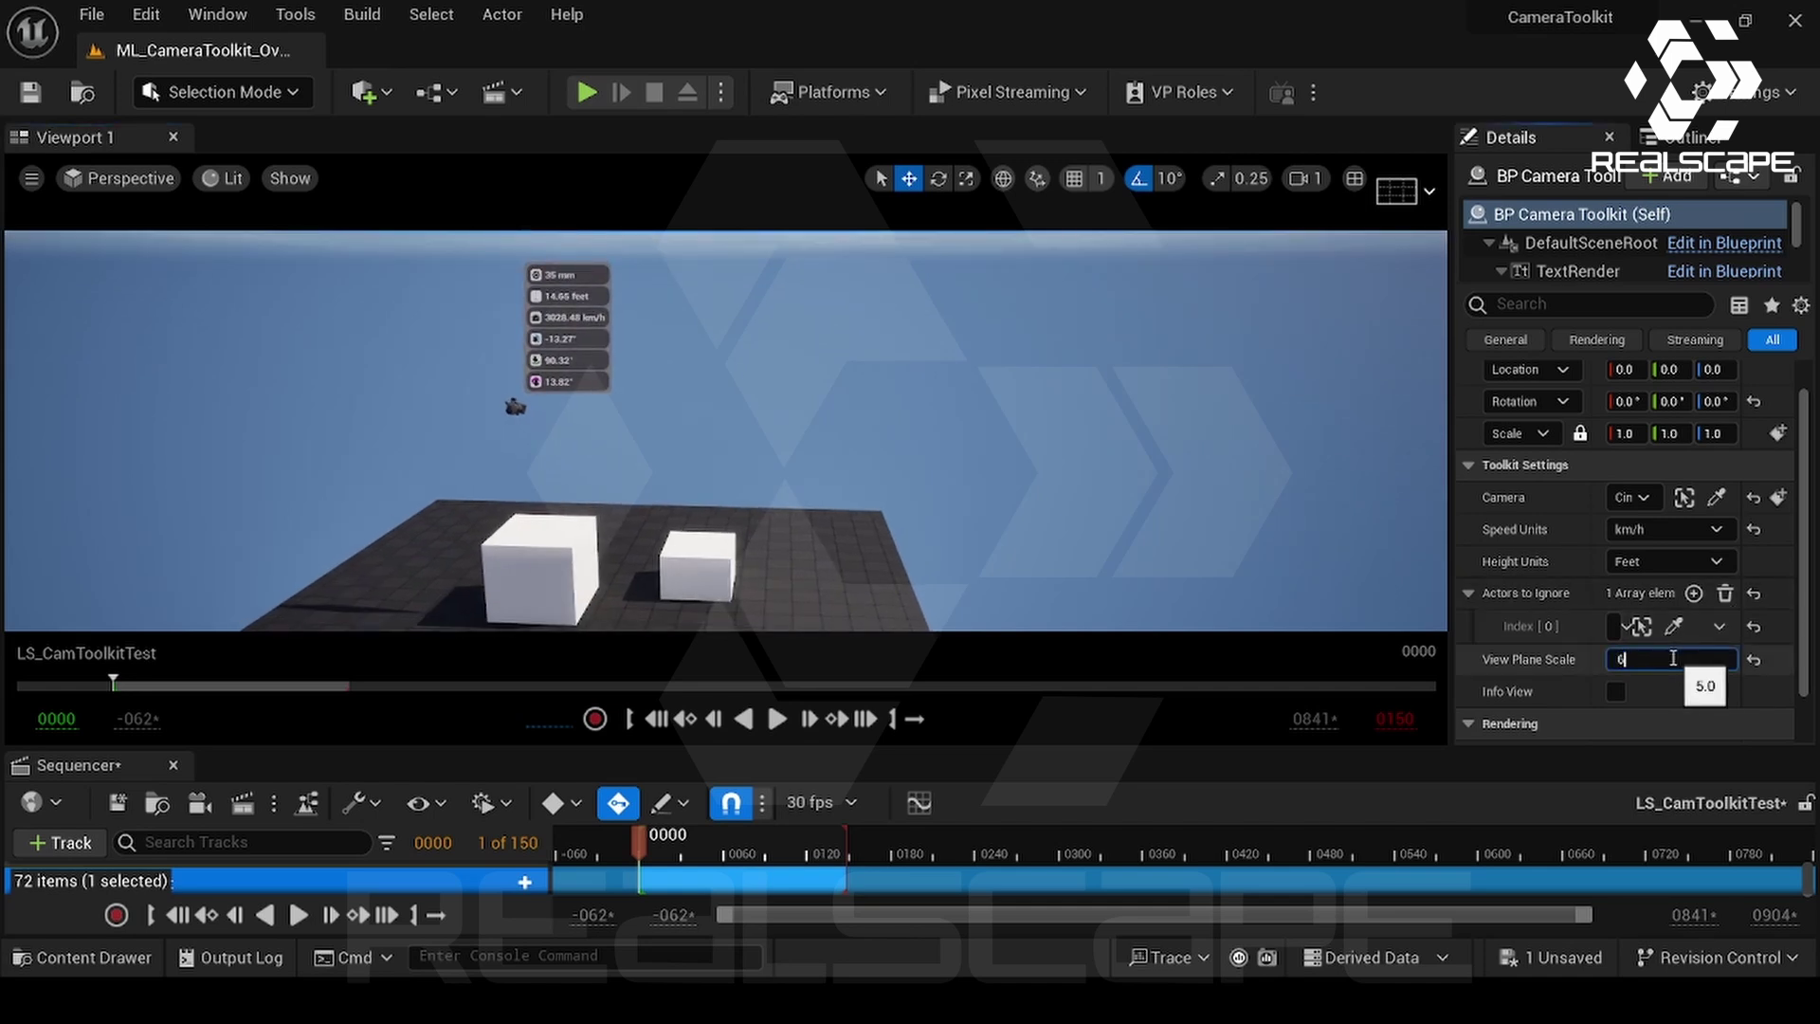
pyautogui.press('Return')
pyautogui.moveTo(597, 474); pyautogui.dragTo(584, 474, button='right')
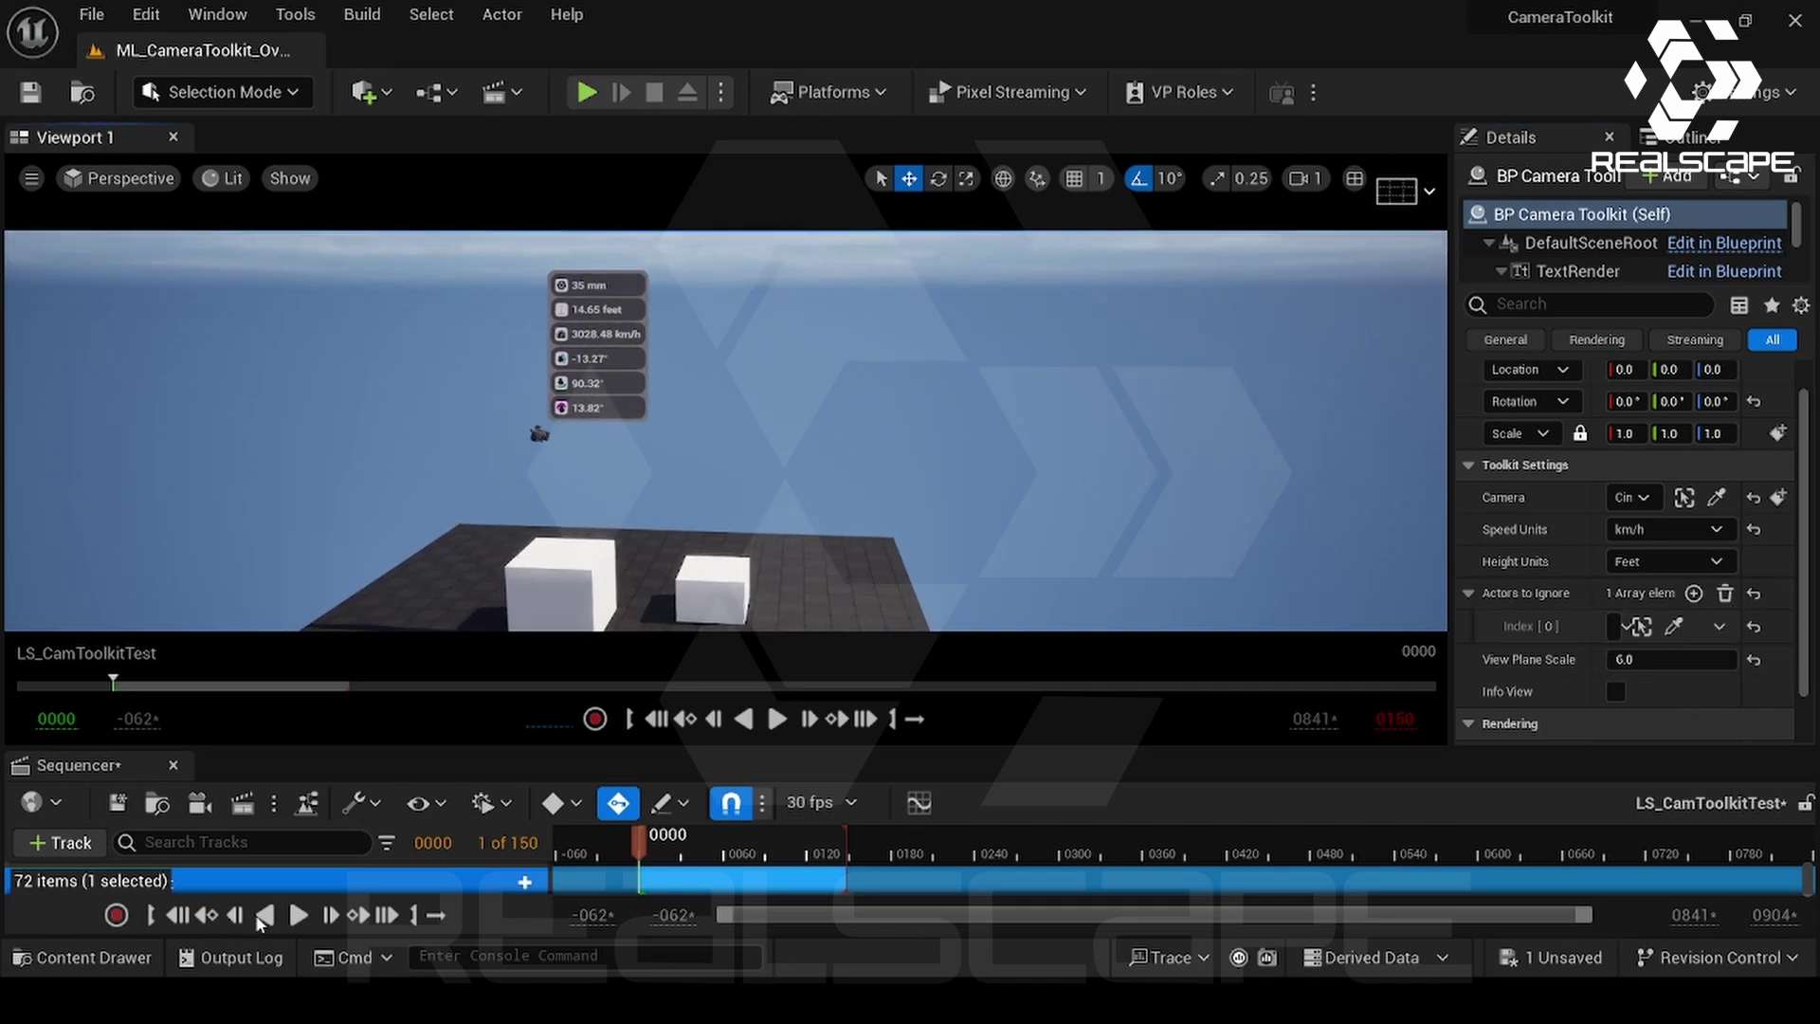
# - Play the whole sequence to watch the enlarged panel, restart it from frame 0000 and pause at frame 0080
pyautogui.click(298, 915)
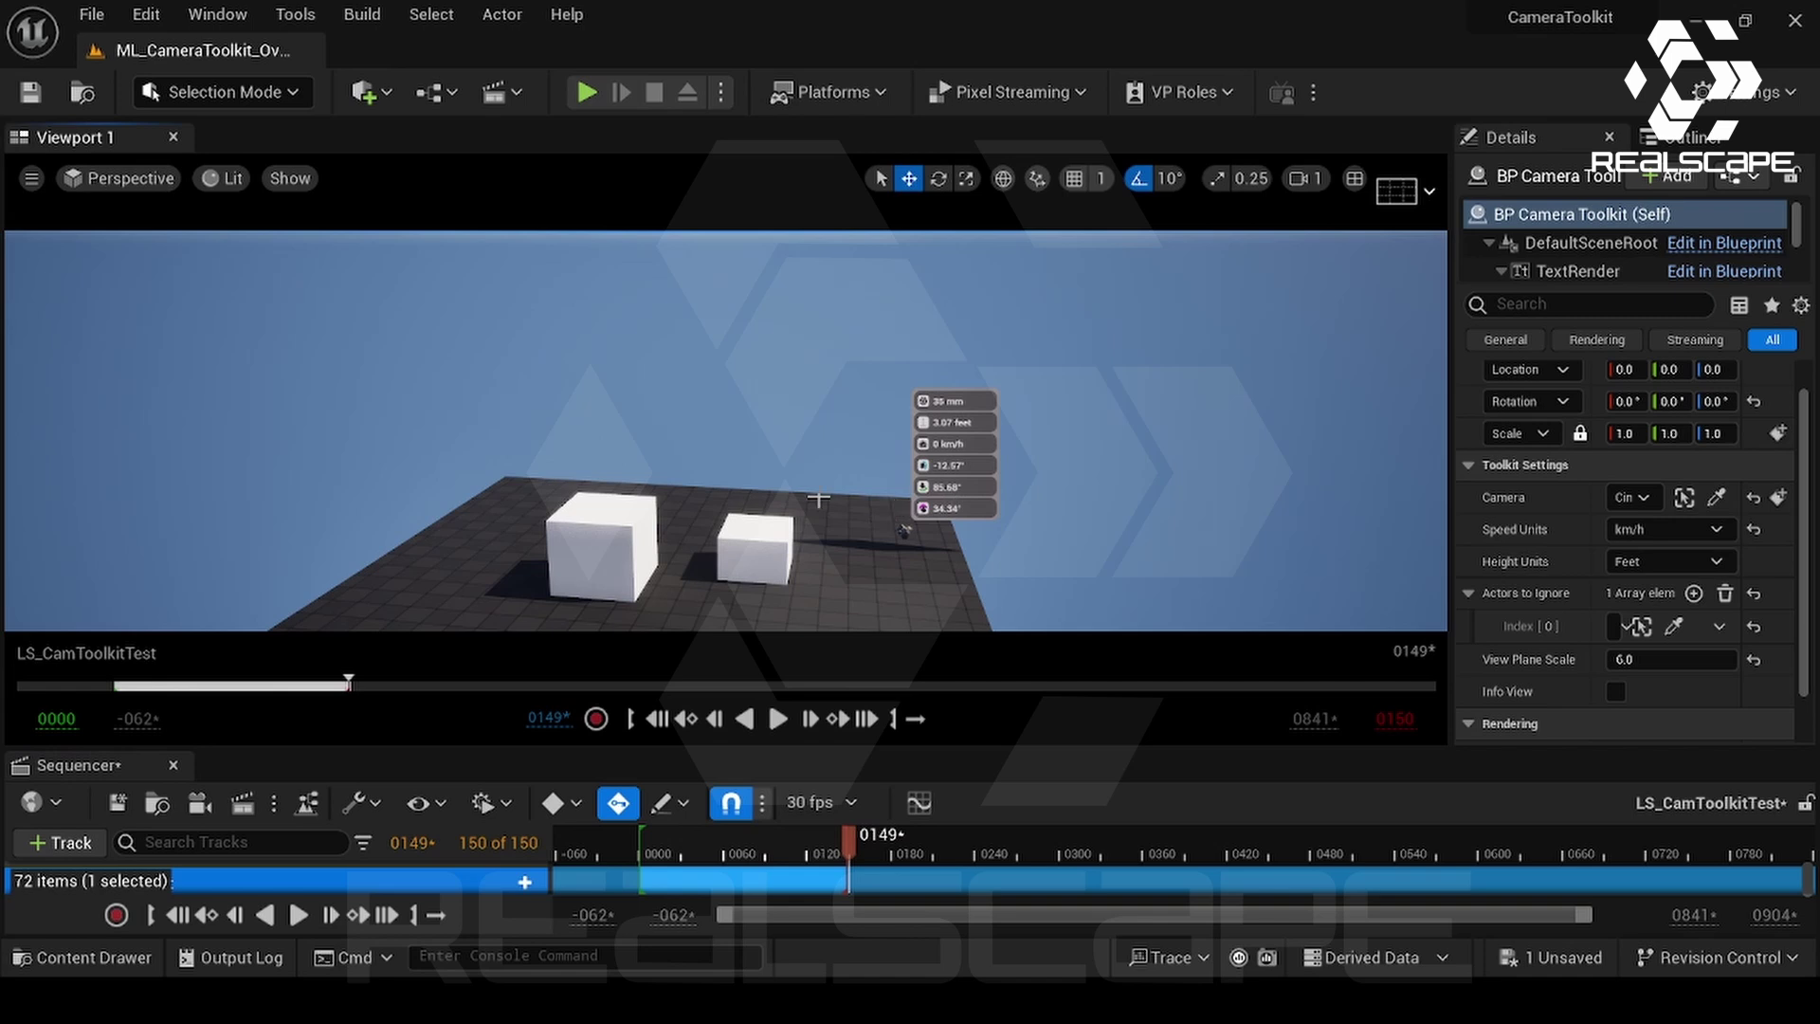
pyautogui.click(178, 914)
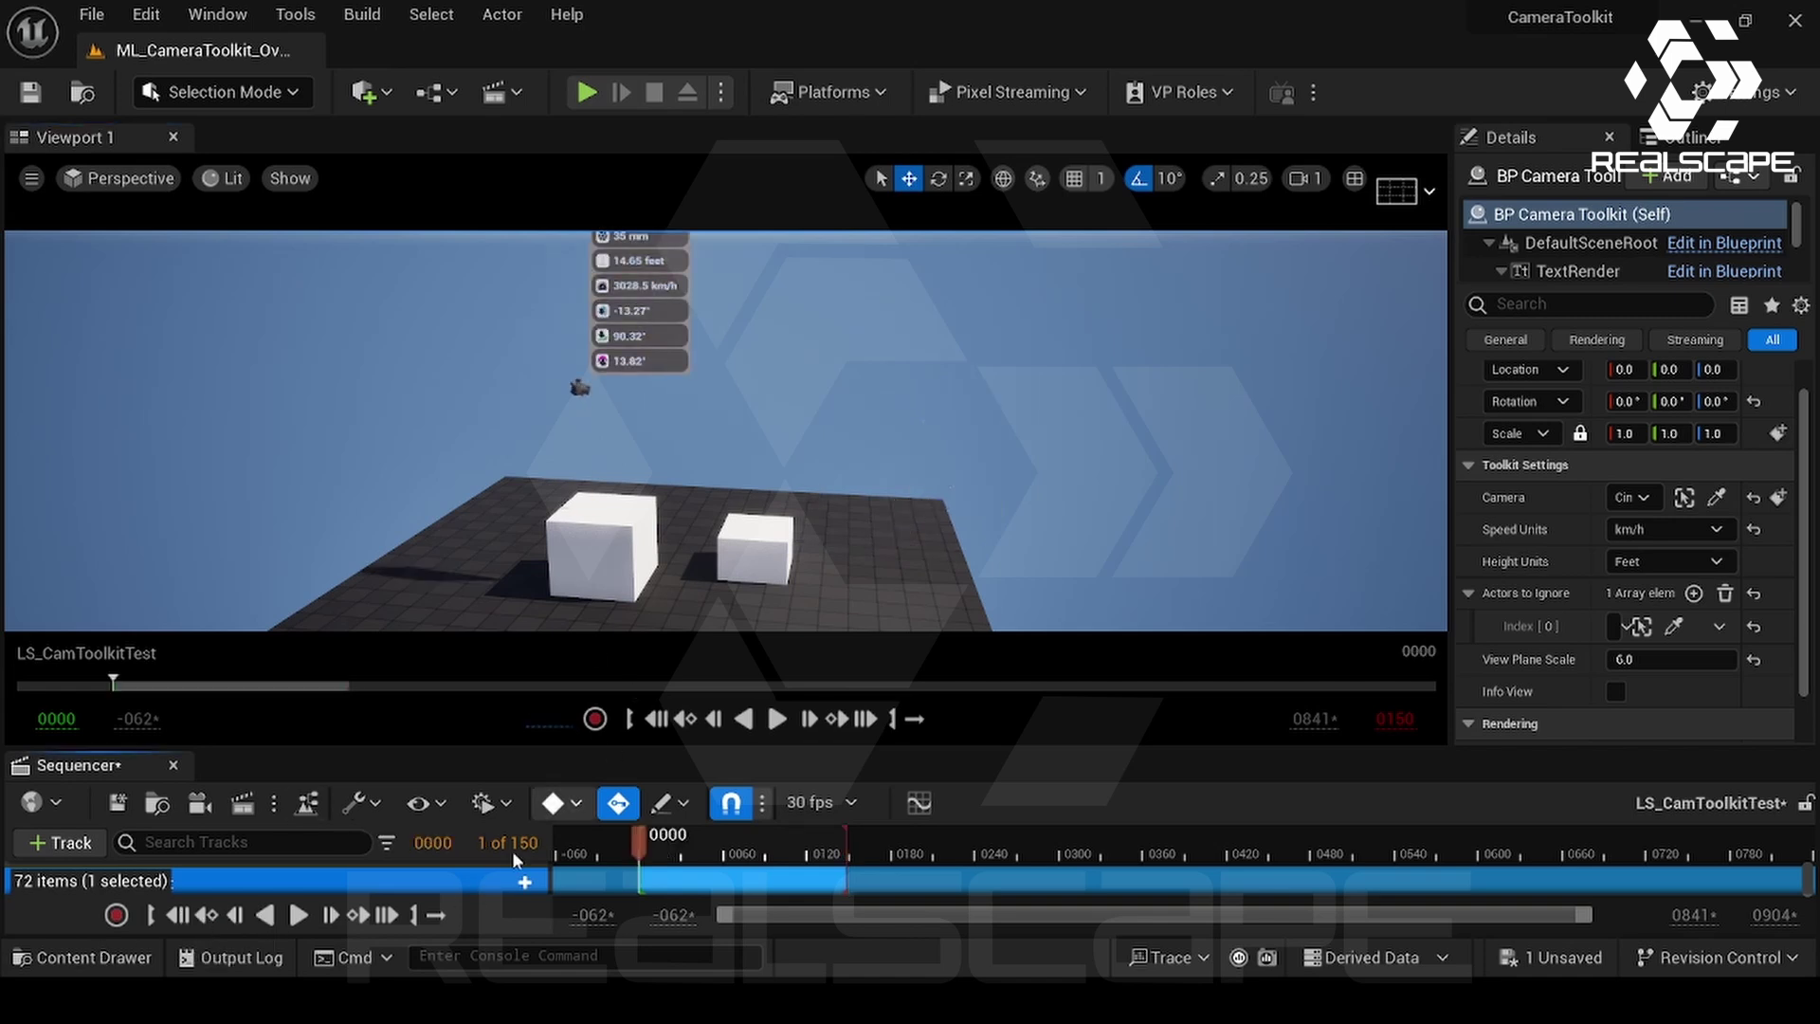
pyautogui.click(299, 915)
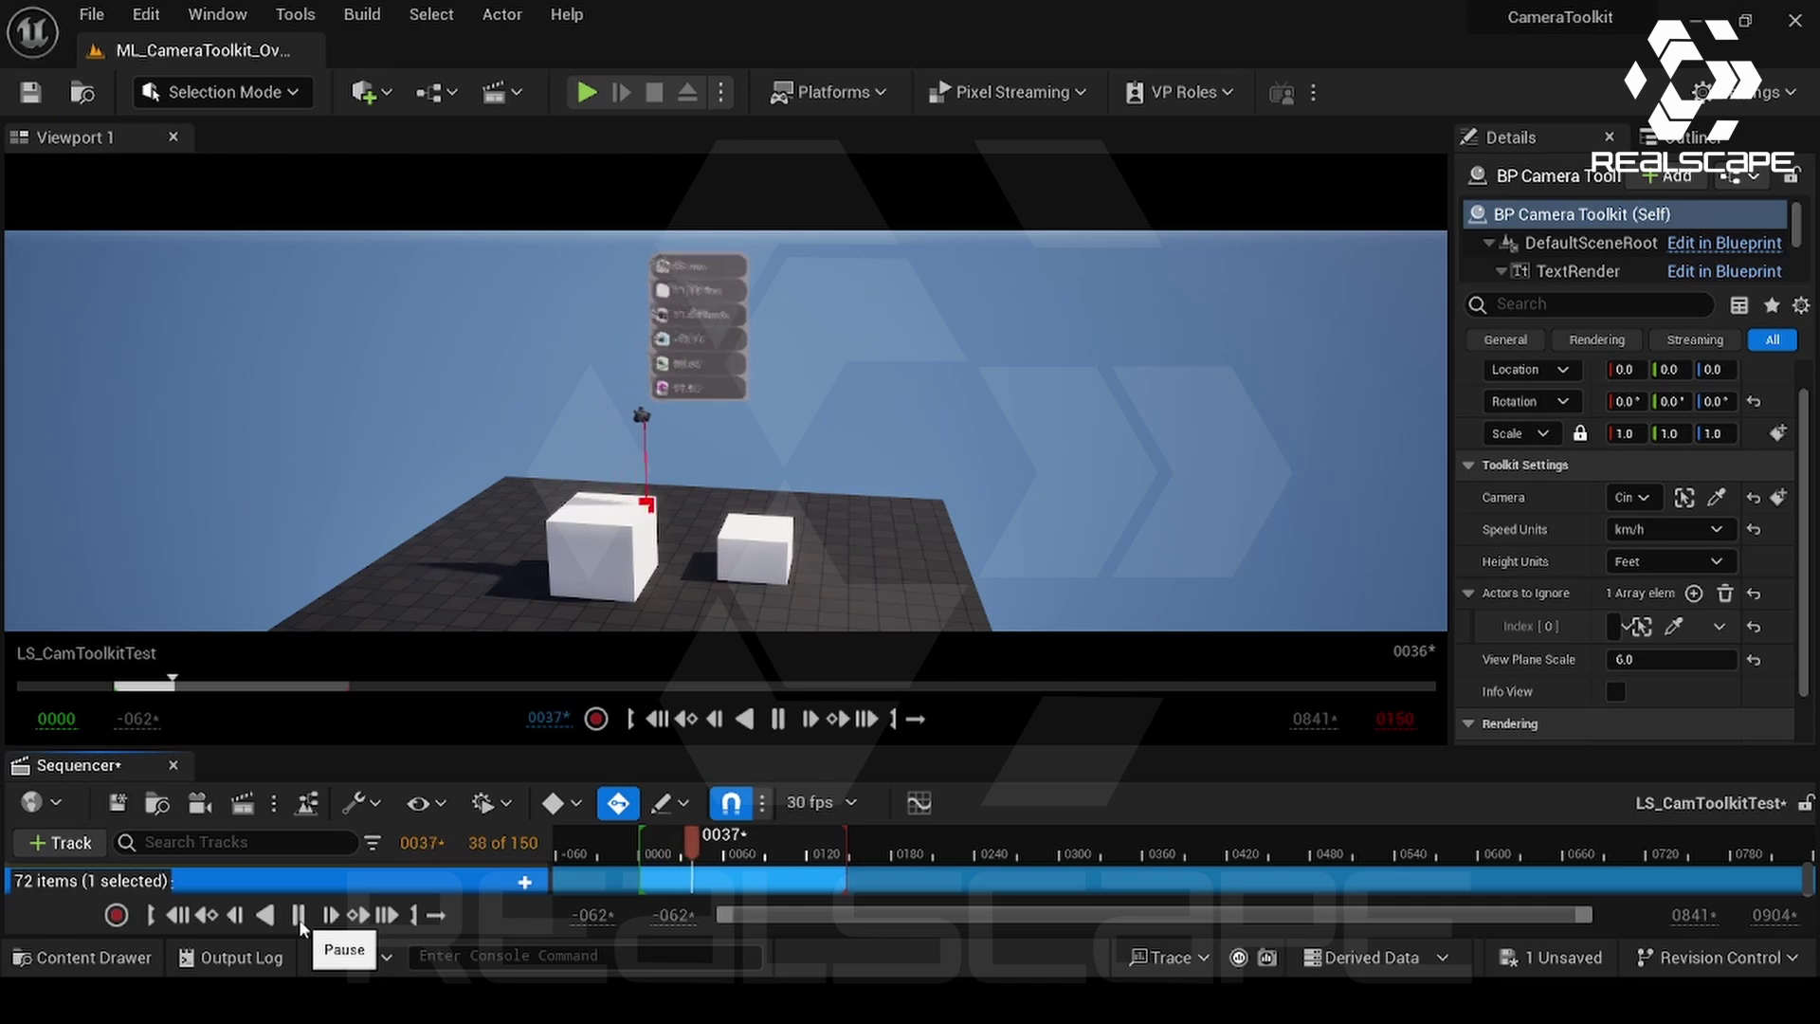
pyautogui.click(299, 915)
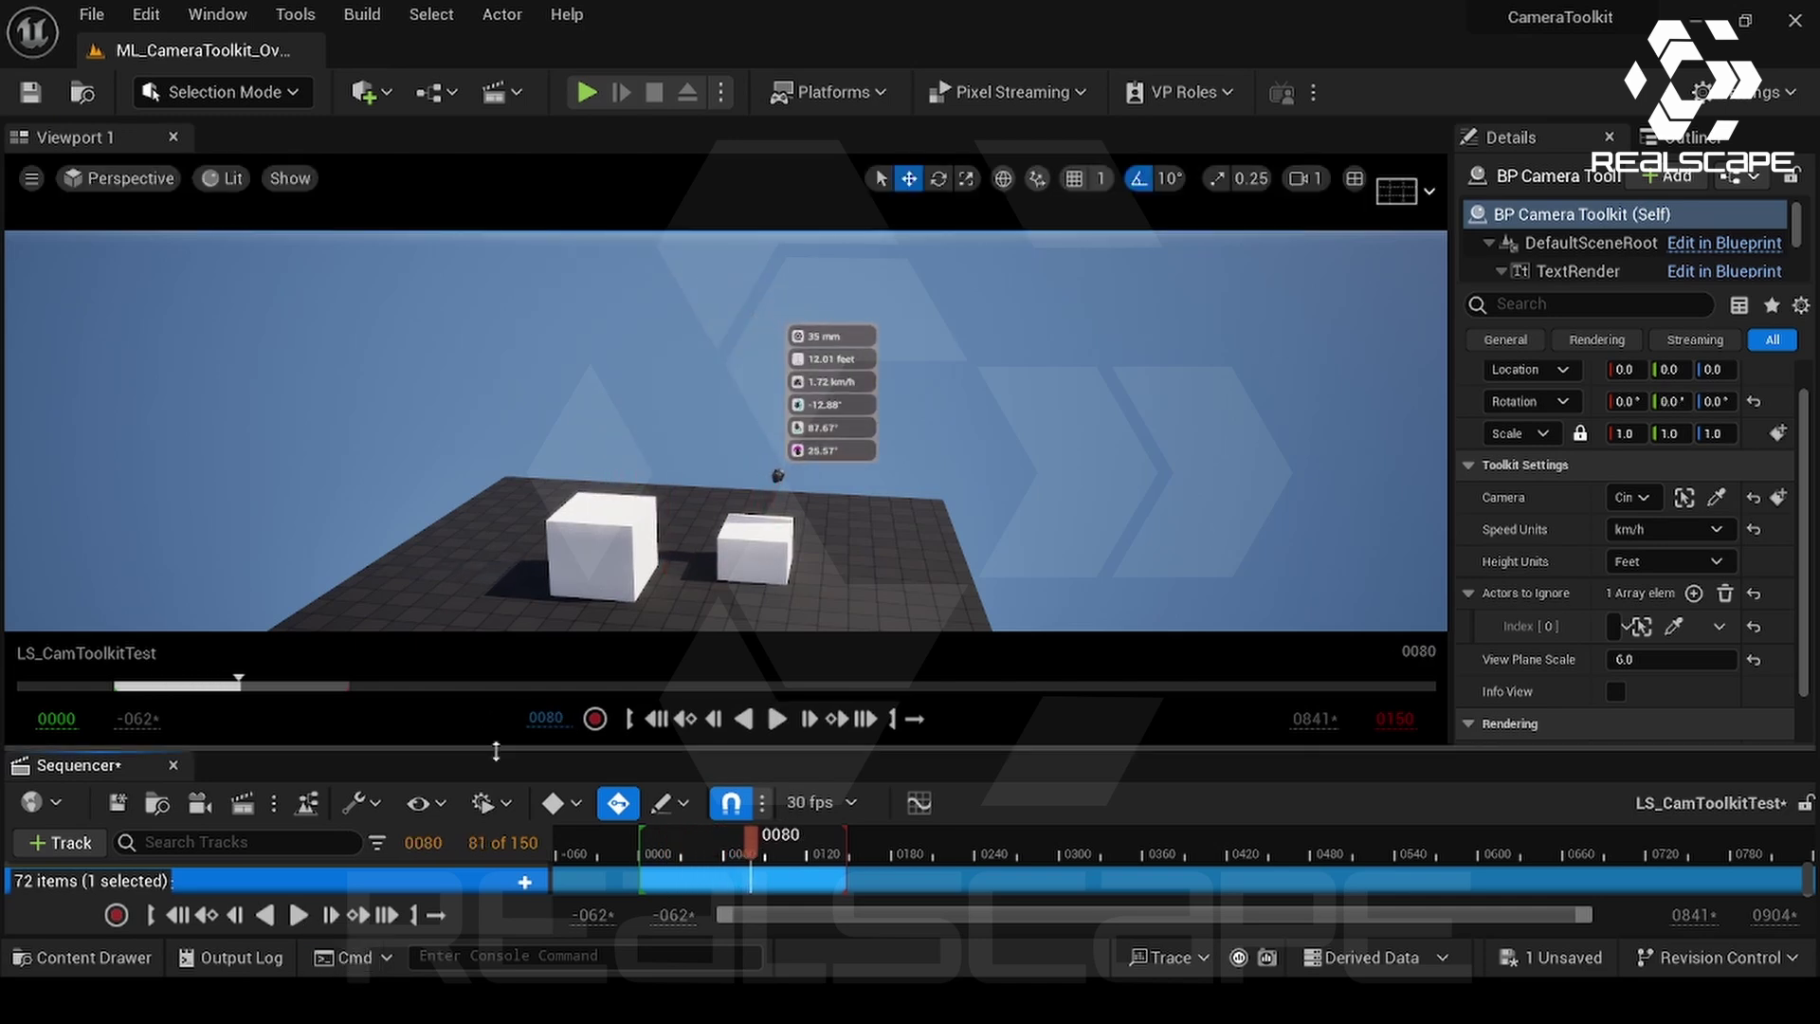
# - Send LS_CamToolkitTest to the Movie Render Queue, open its job's render configuration and select the .jpg Sequence [8bit] export
pyautogui.moveTo(496, 751); pyautogui.dragTo(496, 608)
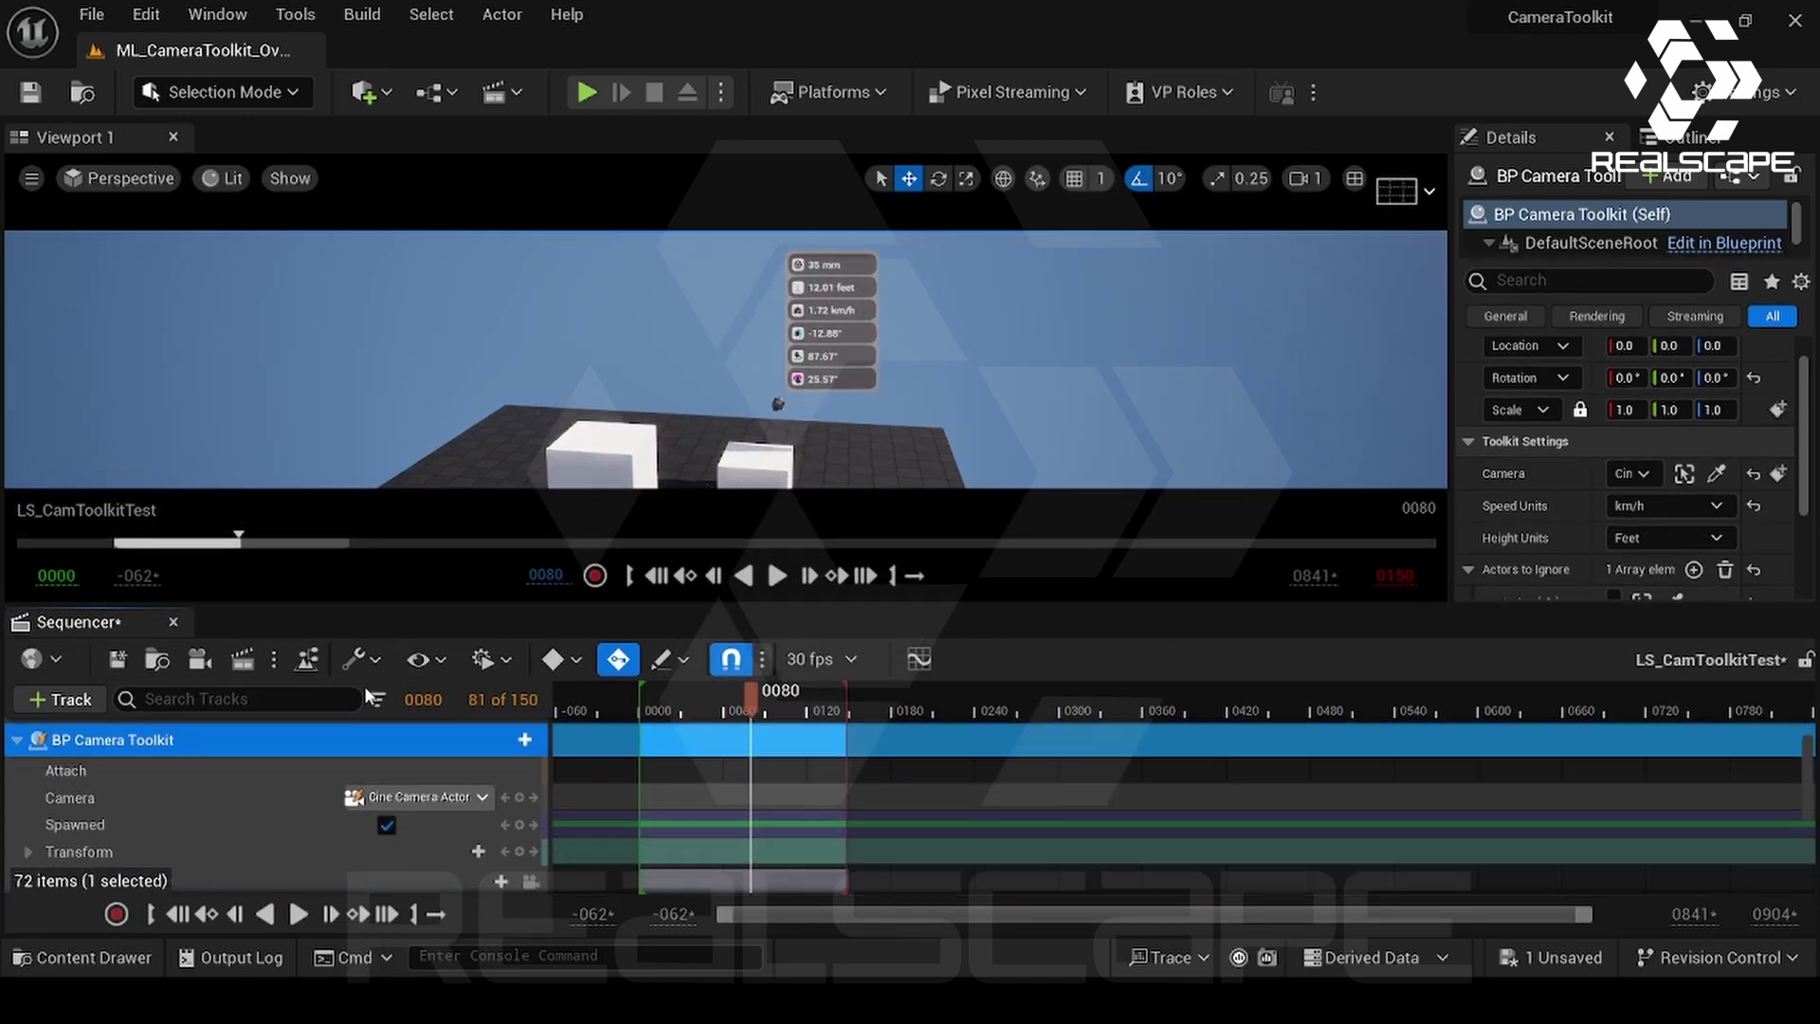
pyautogui.click(243, 660)
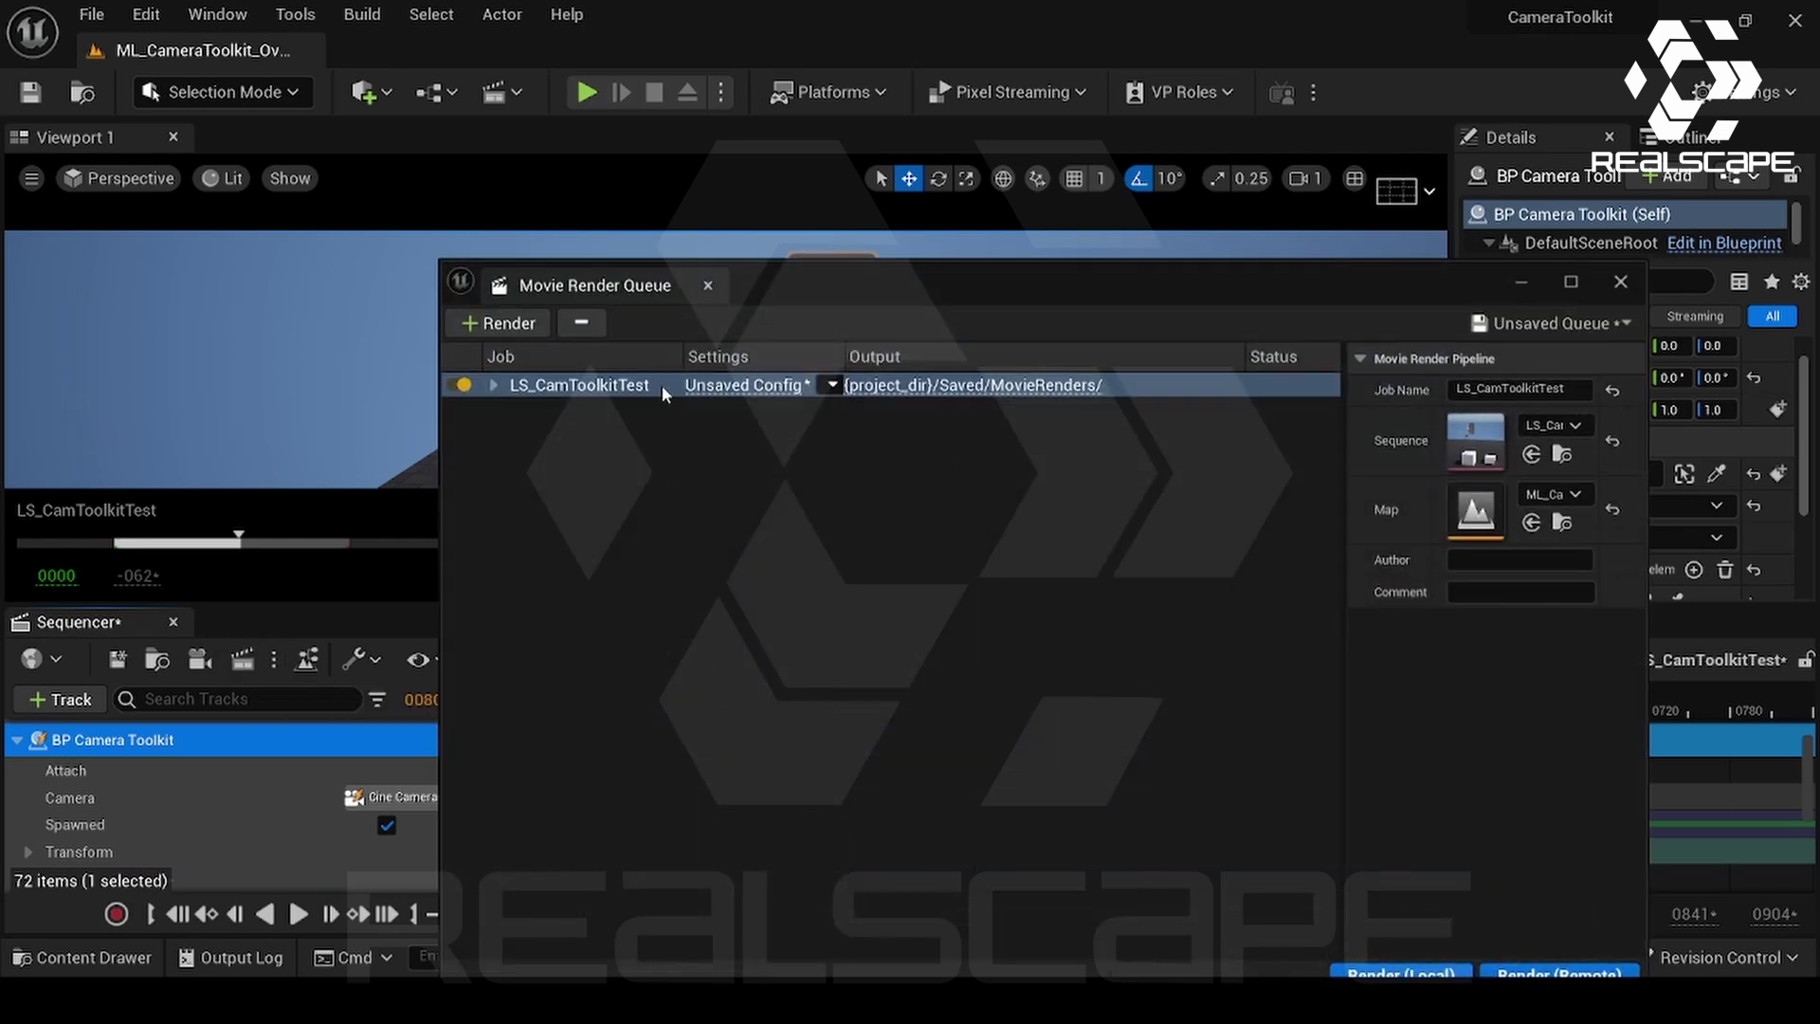
pyautogui.click(758, 385)
pyautogui.click(602, 274)
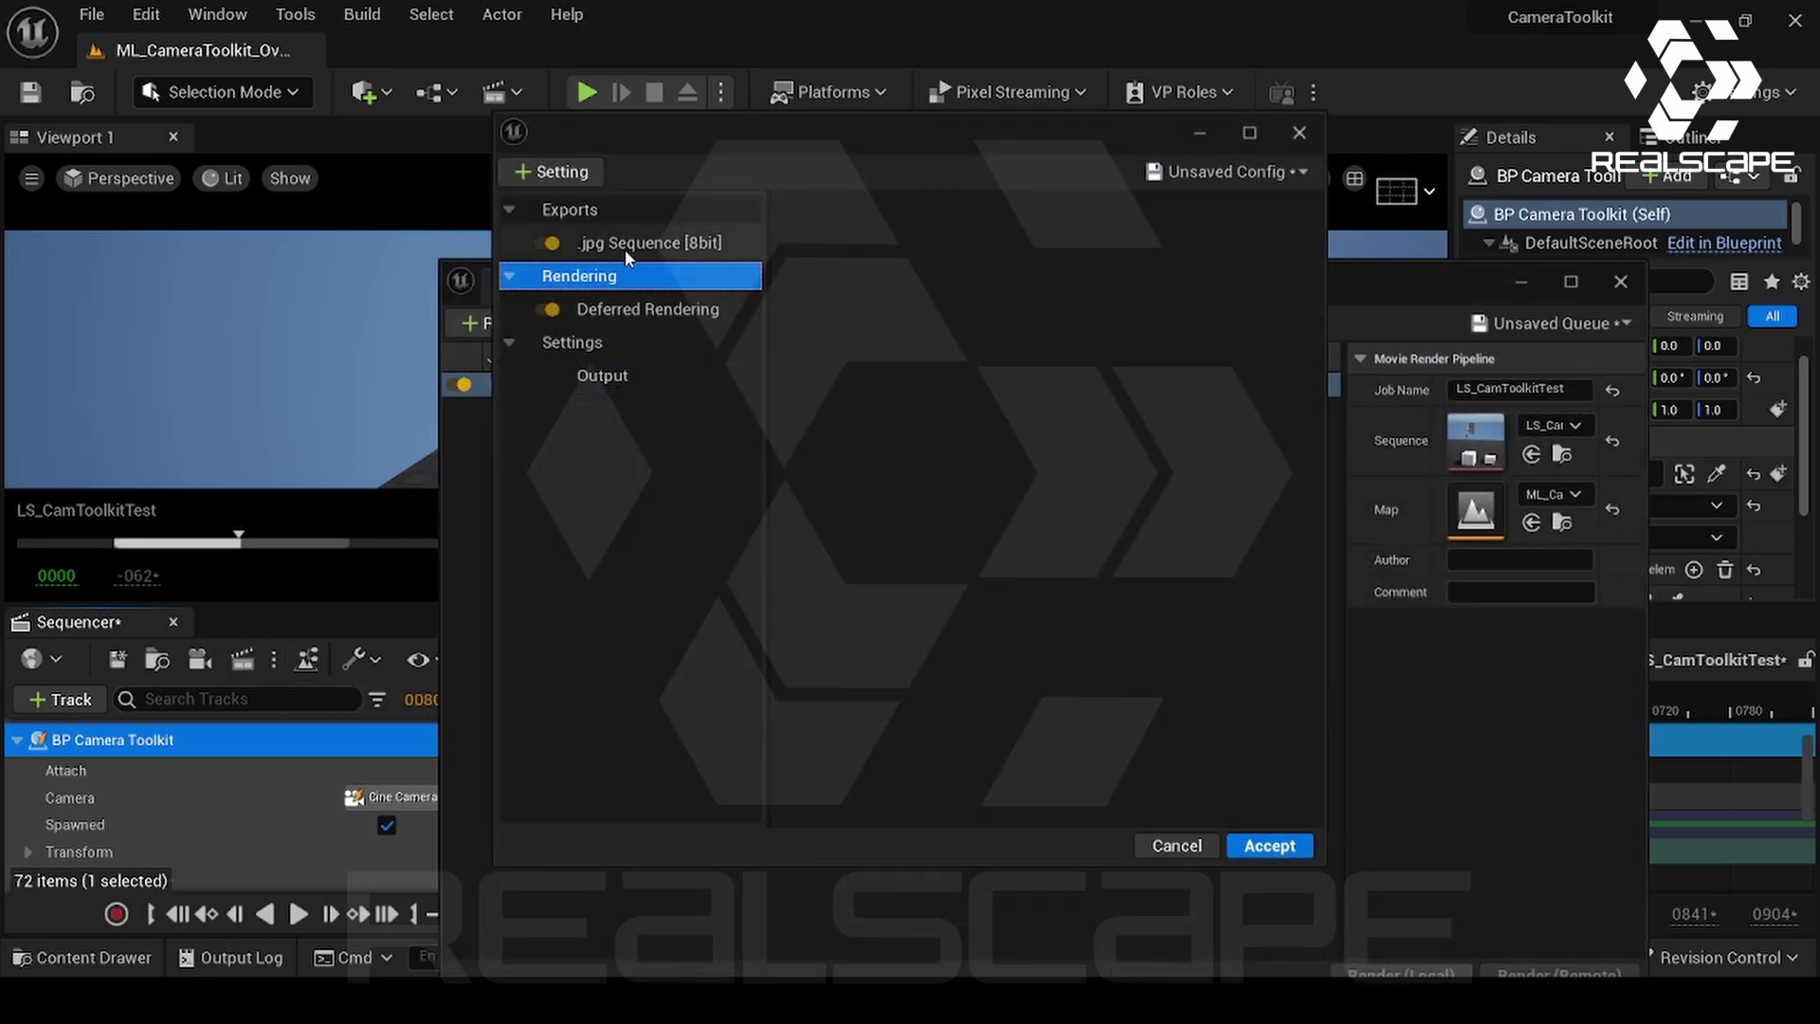
pyautogui.click(624, 244)
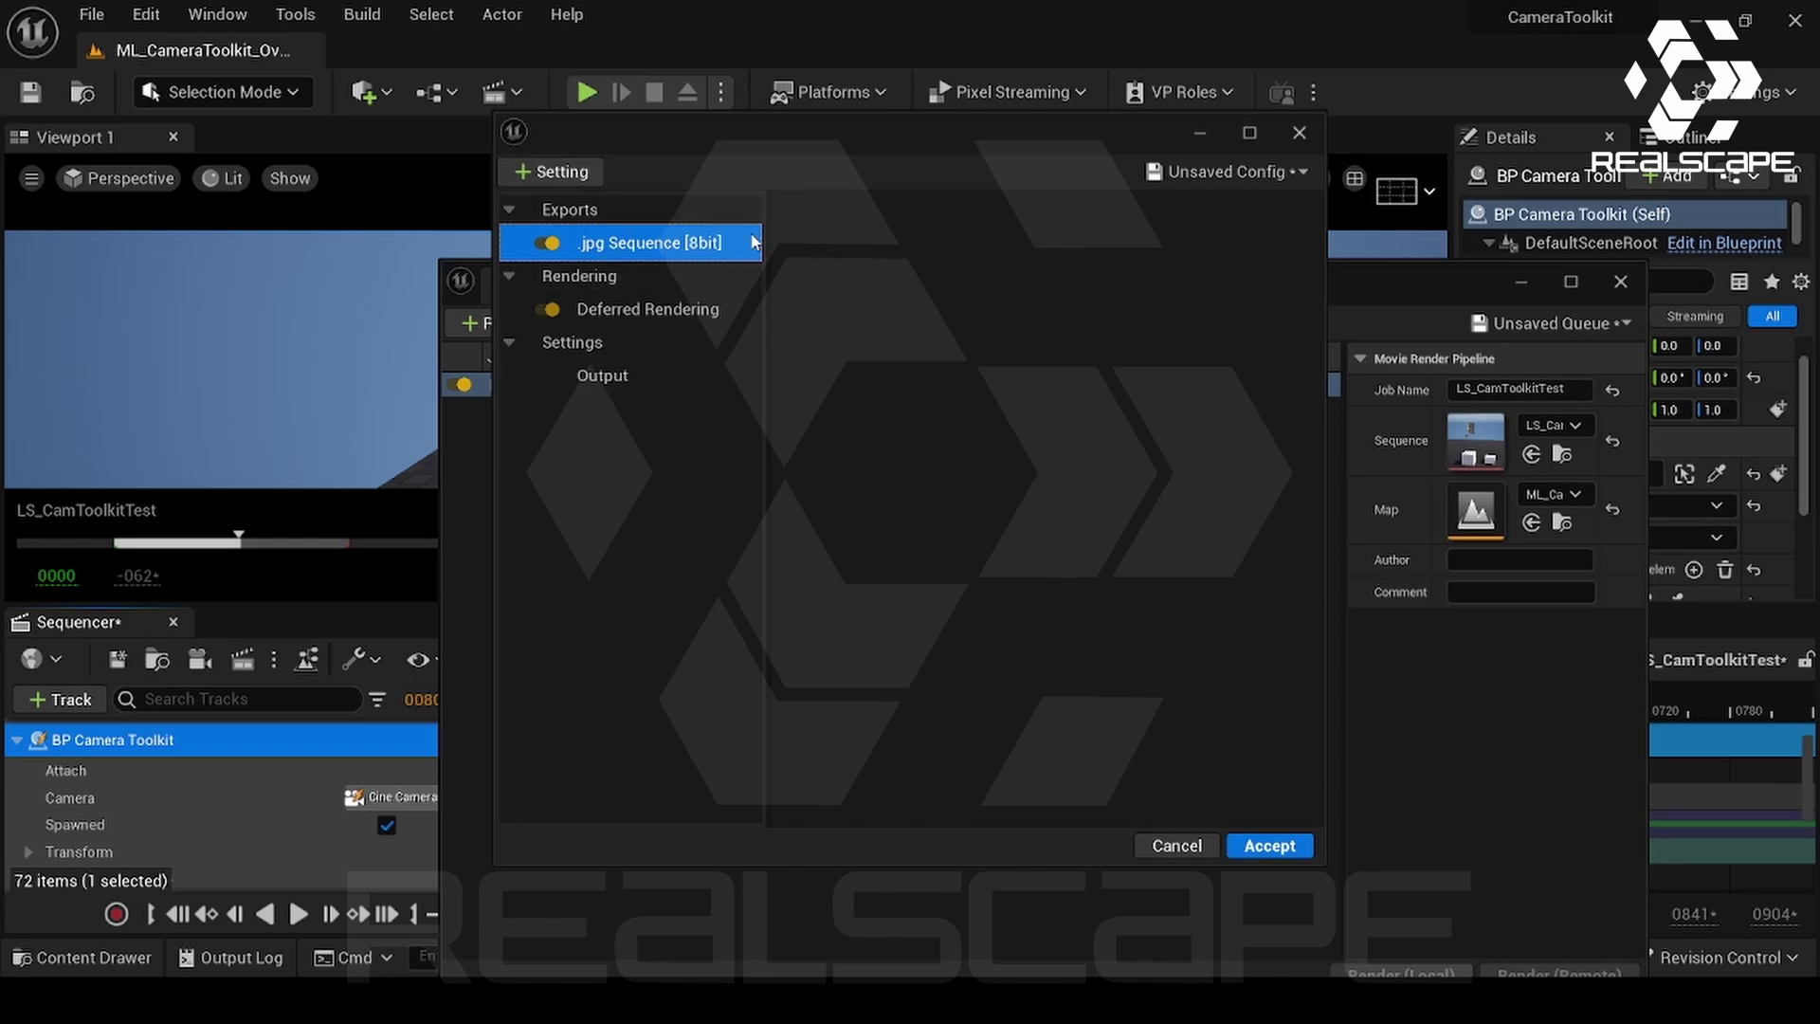
# - Add a Burn In setting to the render configuration and set its Burn In Class to WBP_CameraToolkit_BurnIn
pyautogui.click(552, 172)
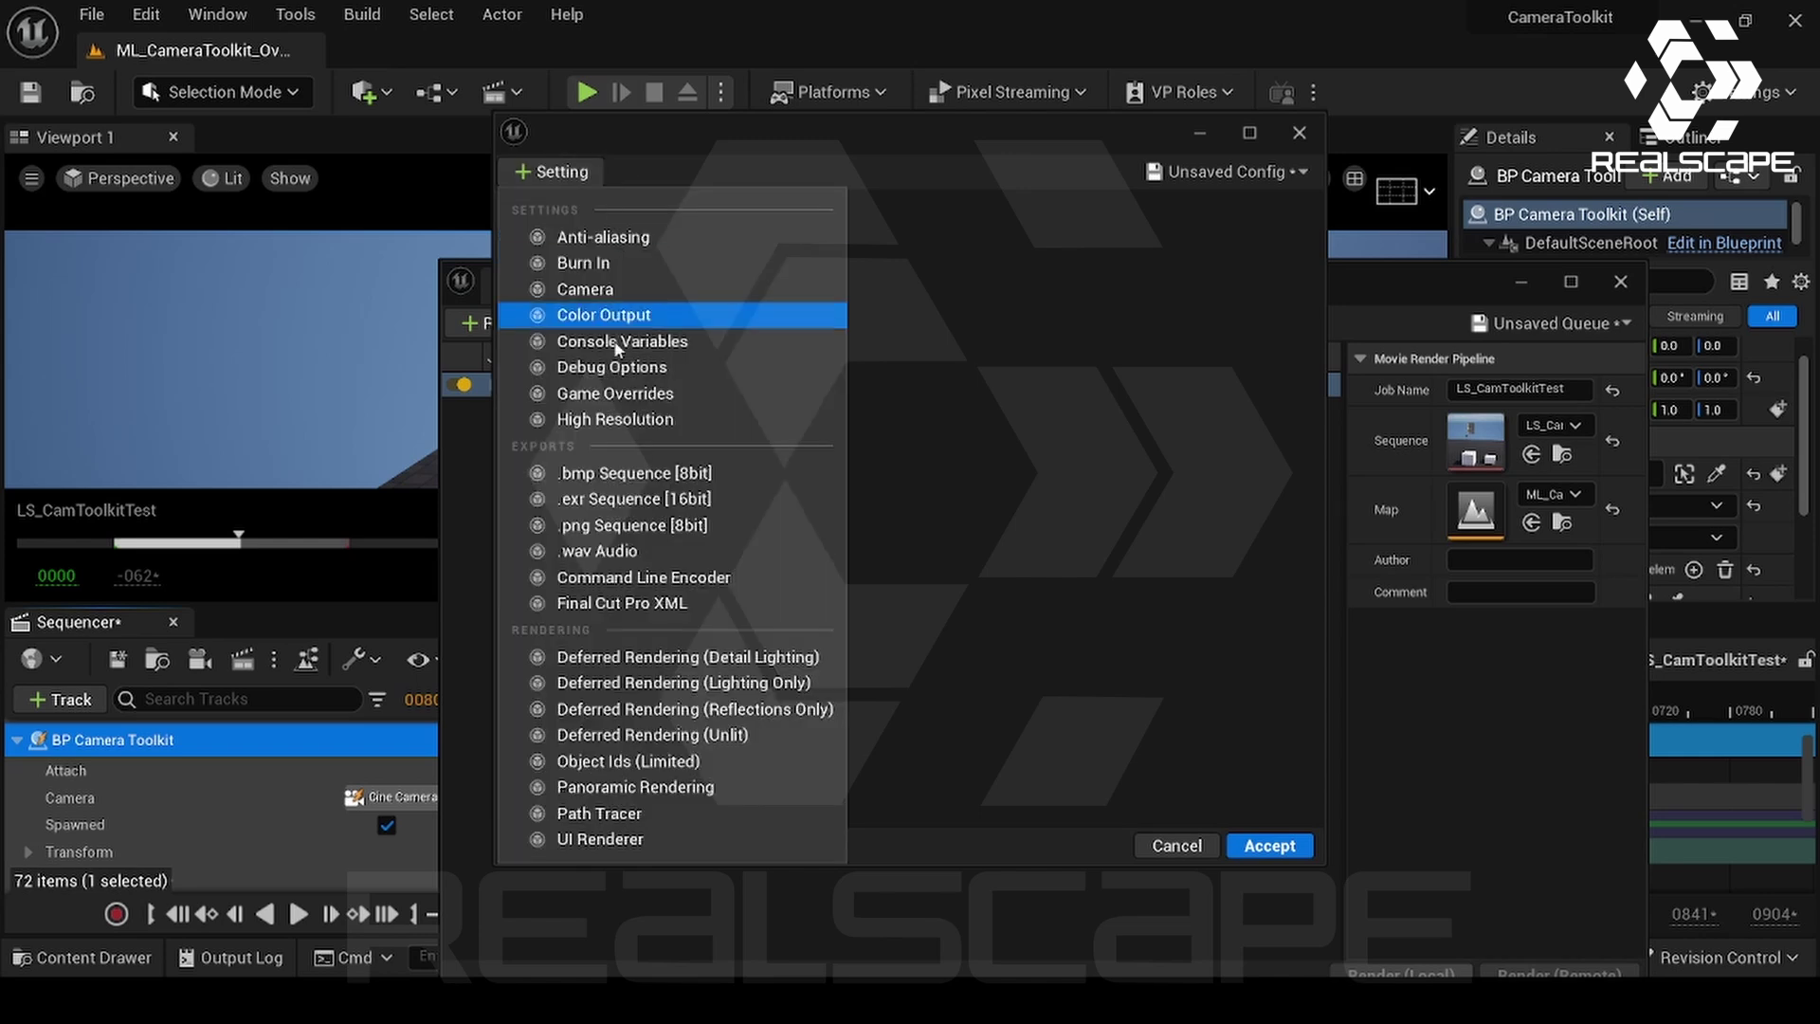
pyautogui.click(622, 262)
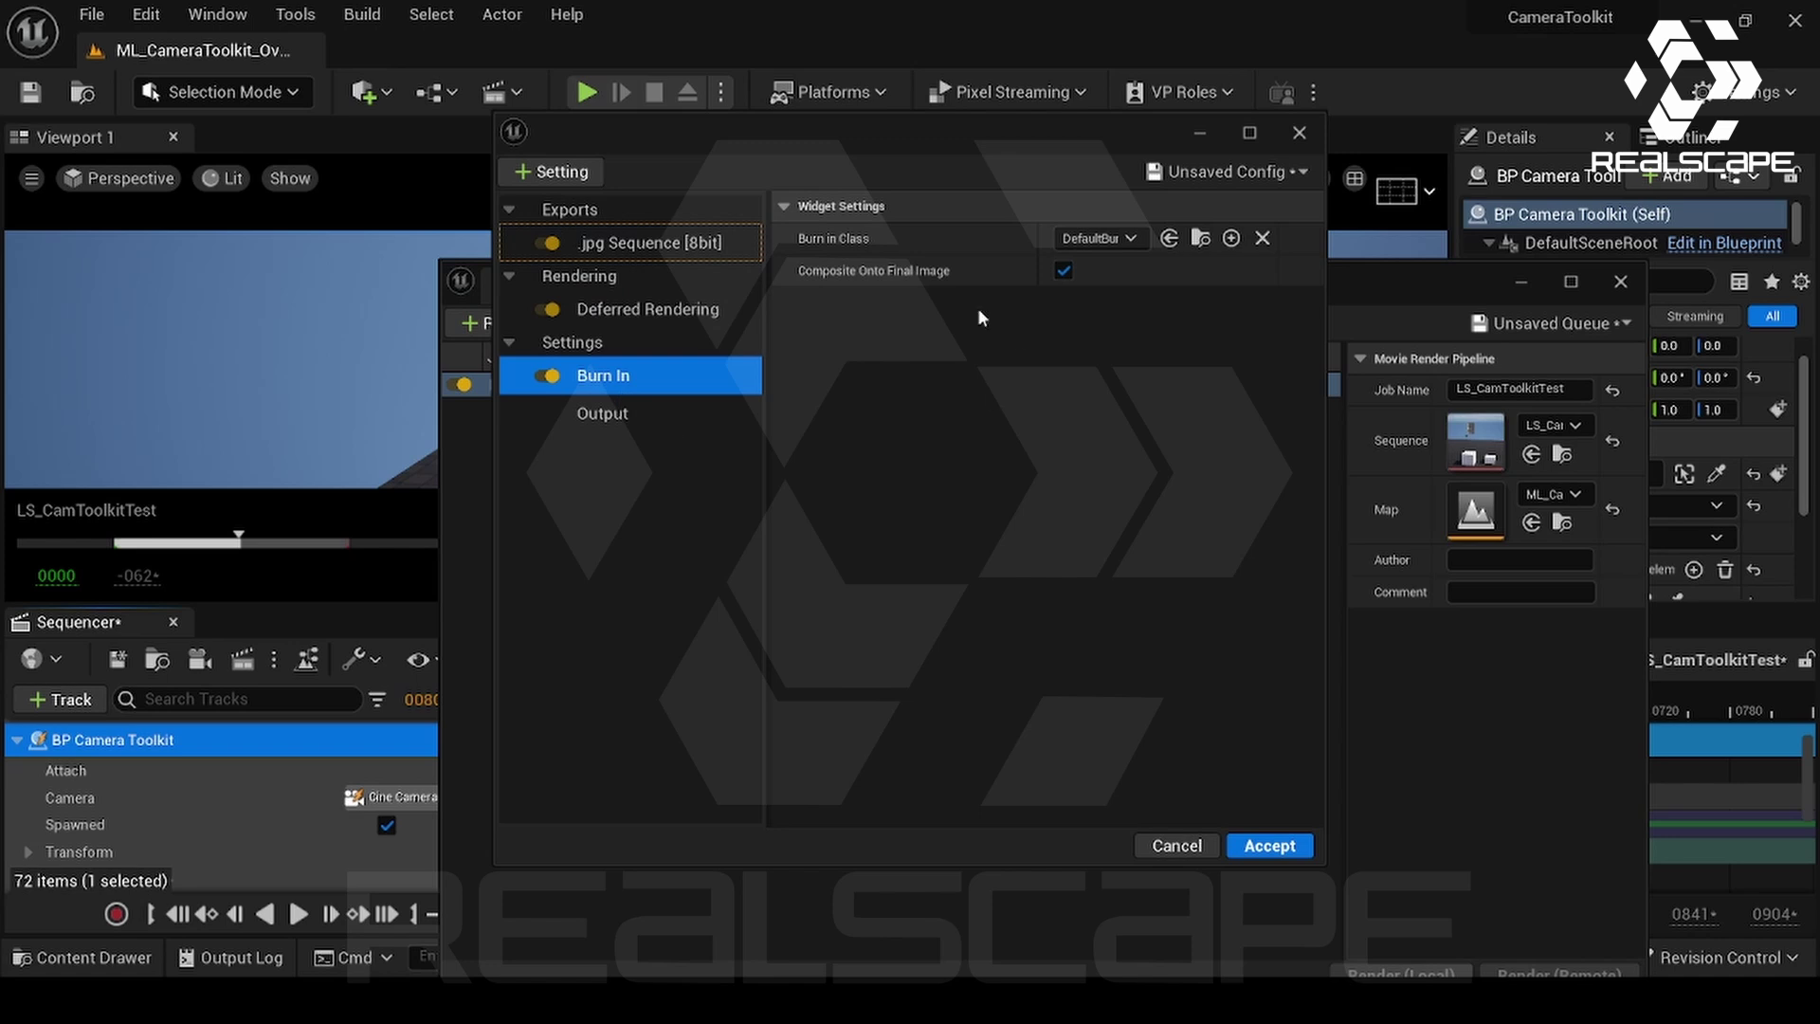
pyautogui.click(1117, 246)
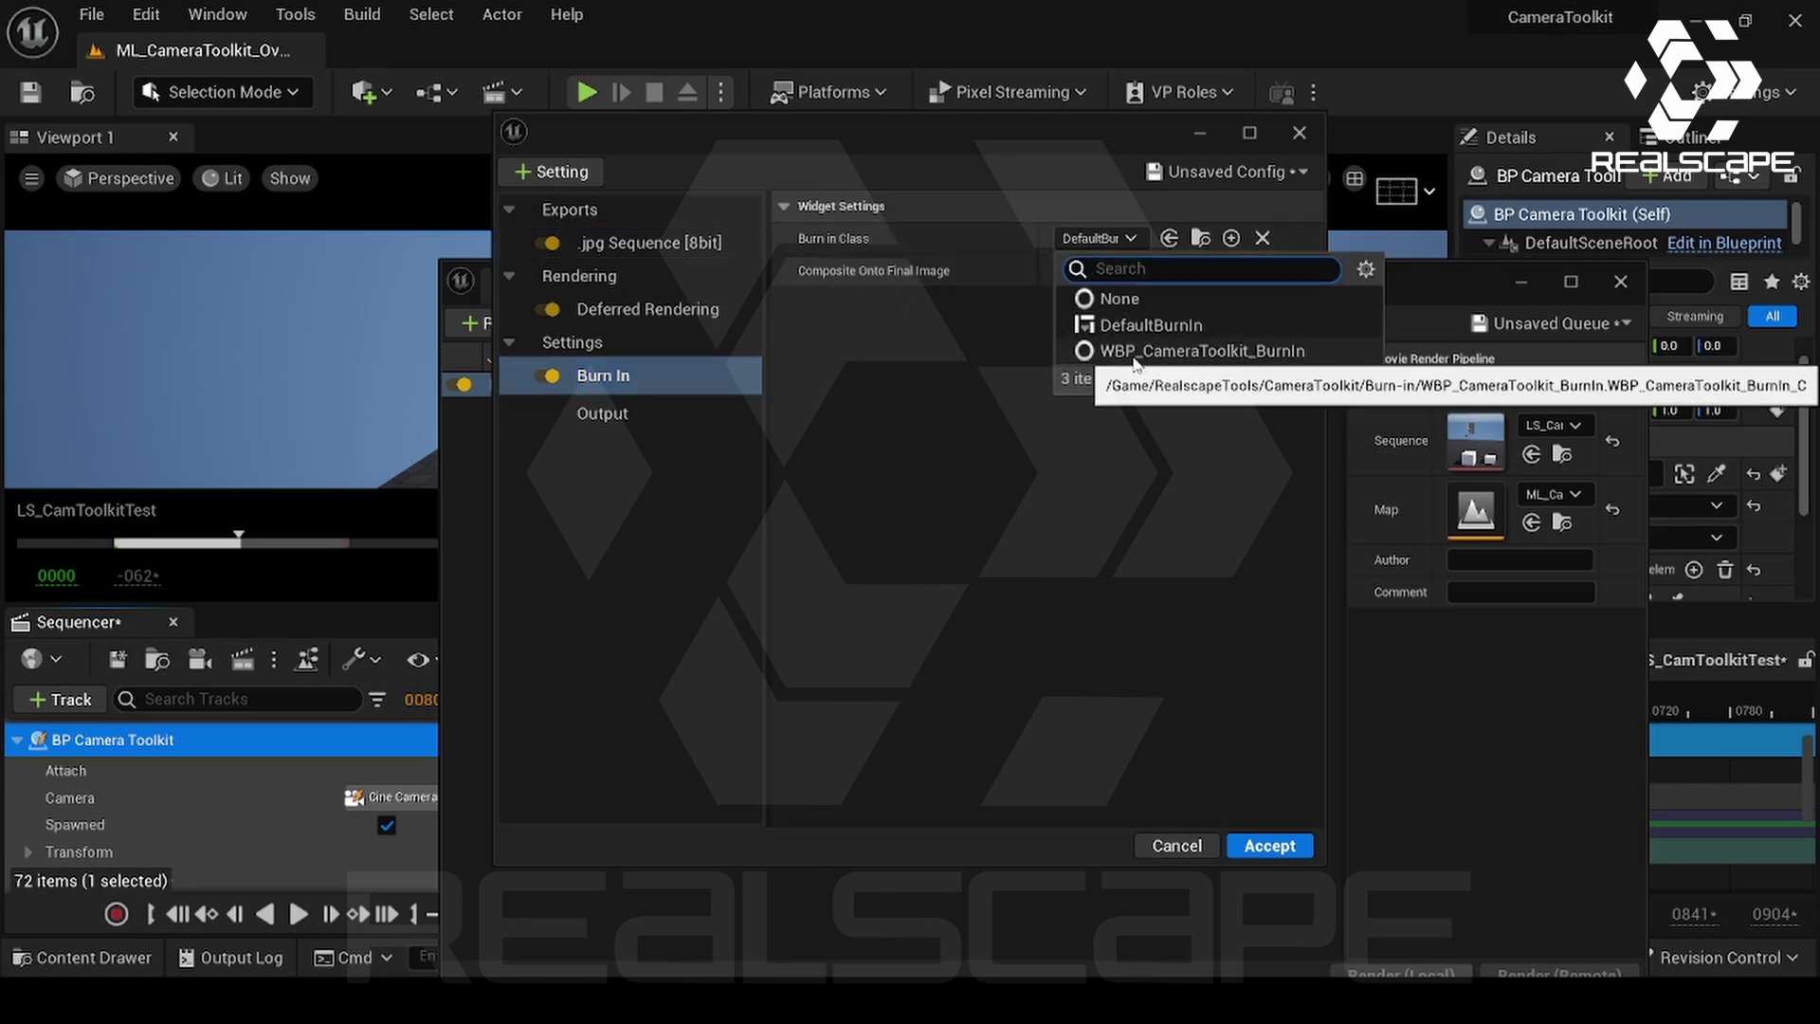
pyautogui.click(1134, 352)
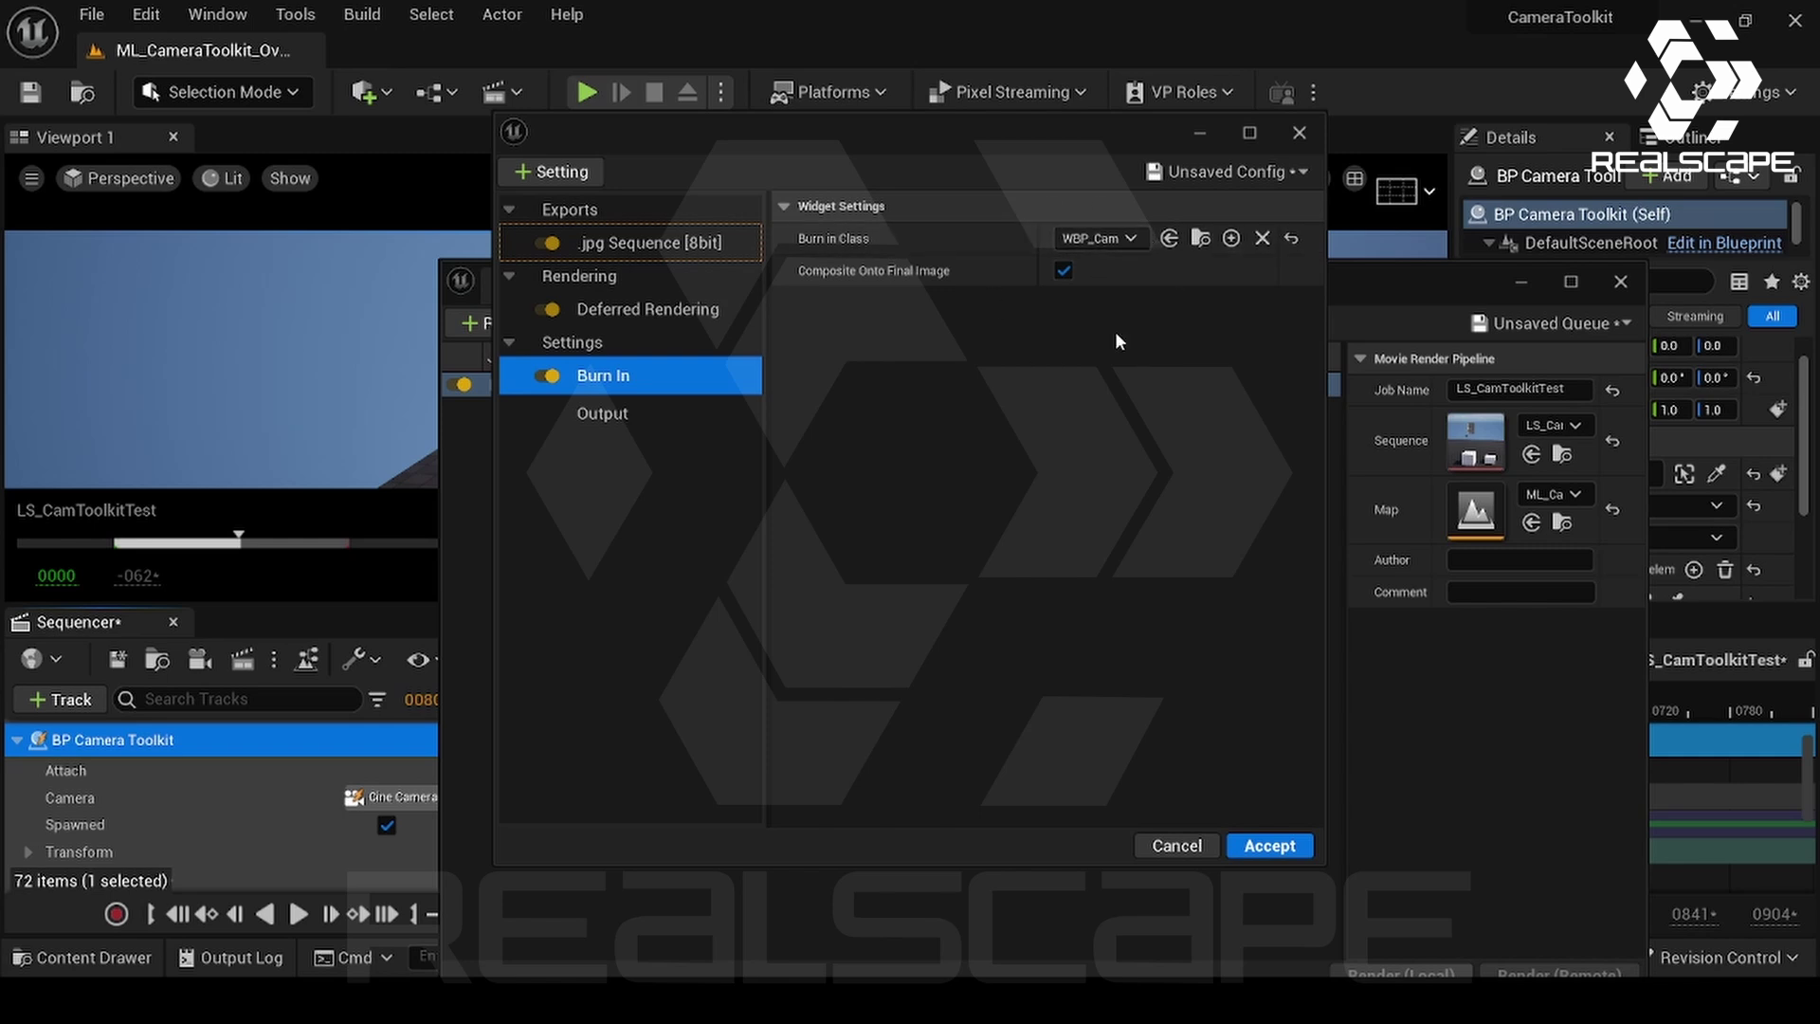
# - Set the render's Output Directory to D:/Test/New folder and accept the job configuration
pyautogui.click(597, 415)
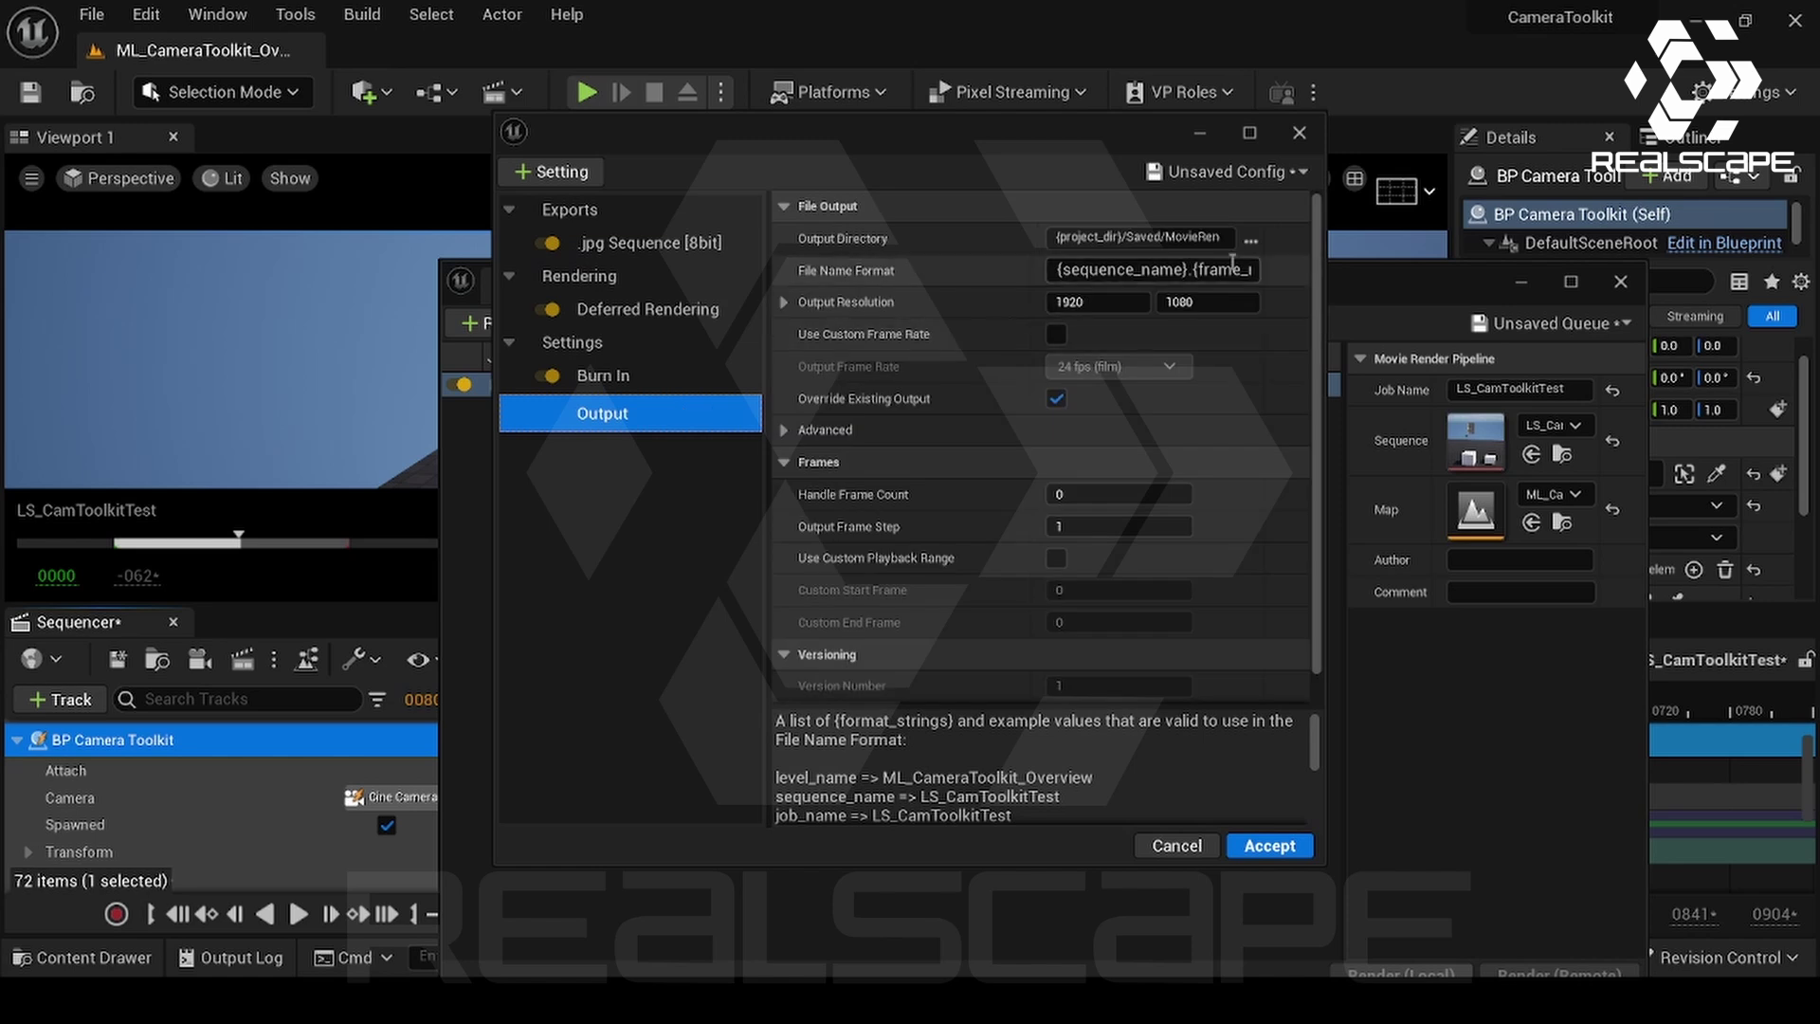
pyautogui.click(1249, 246)
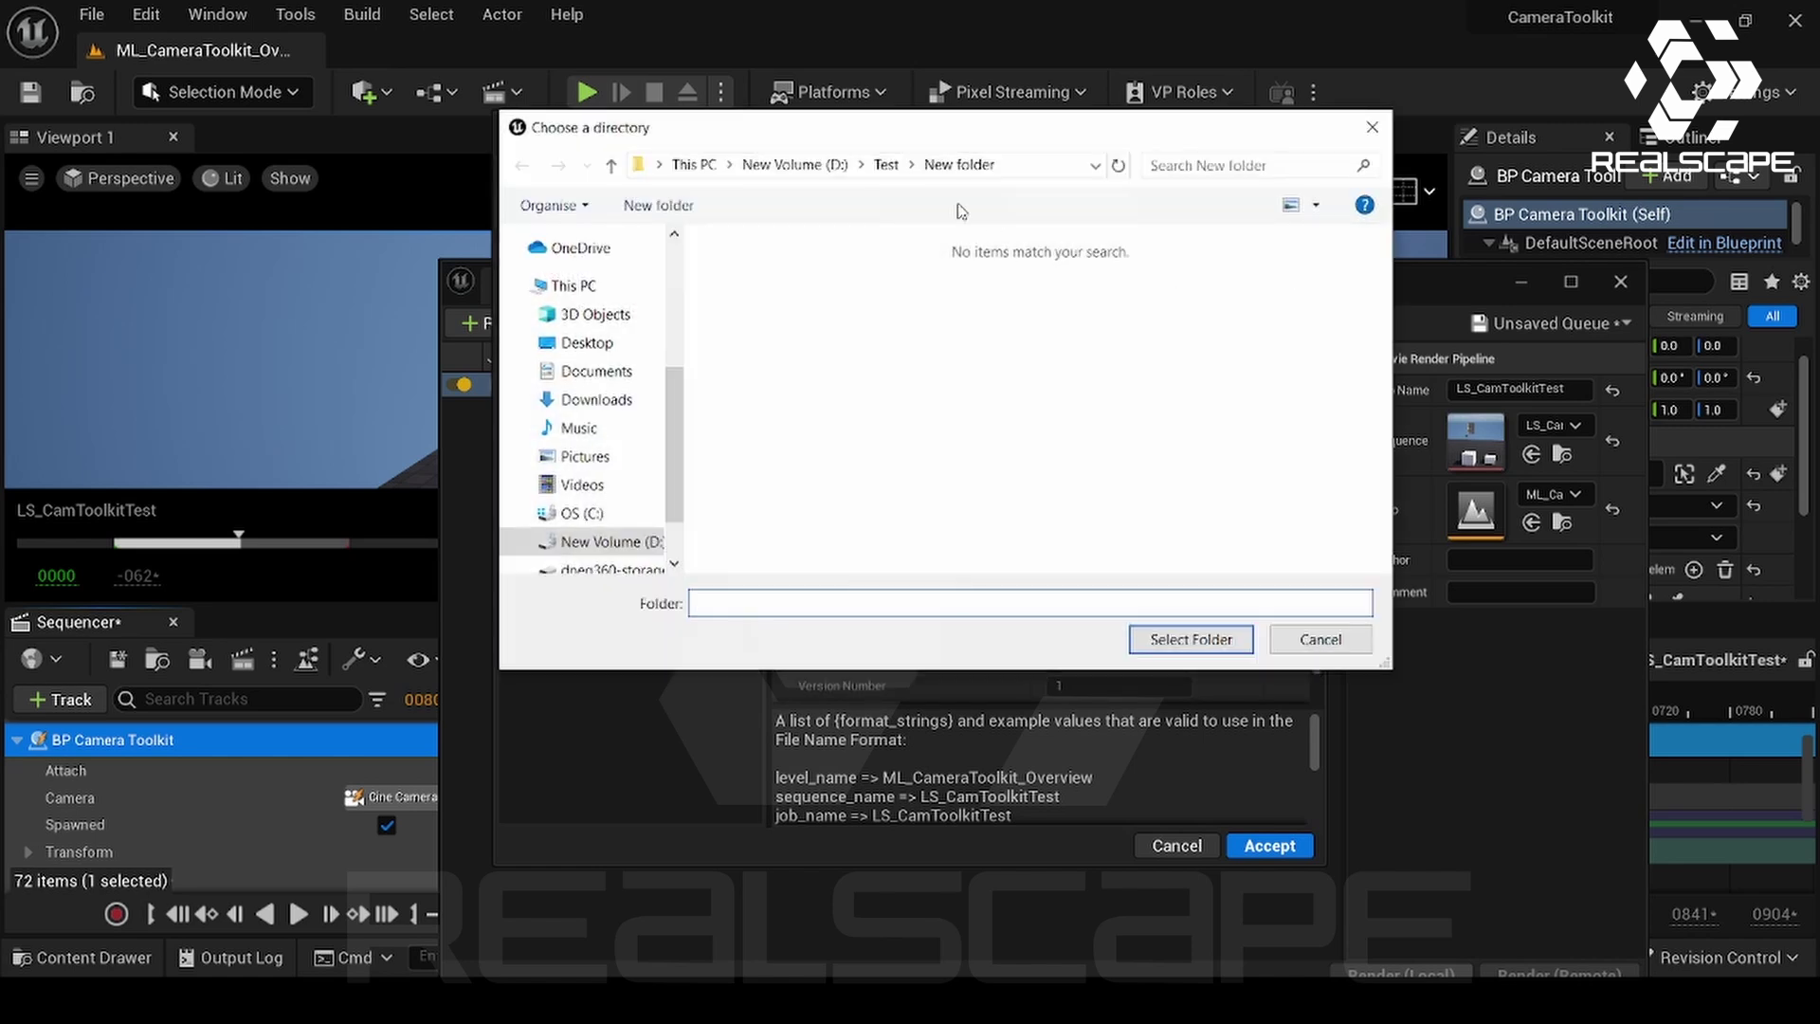
pyautogui.click(1232, 640)
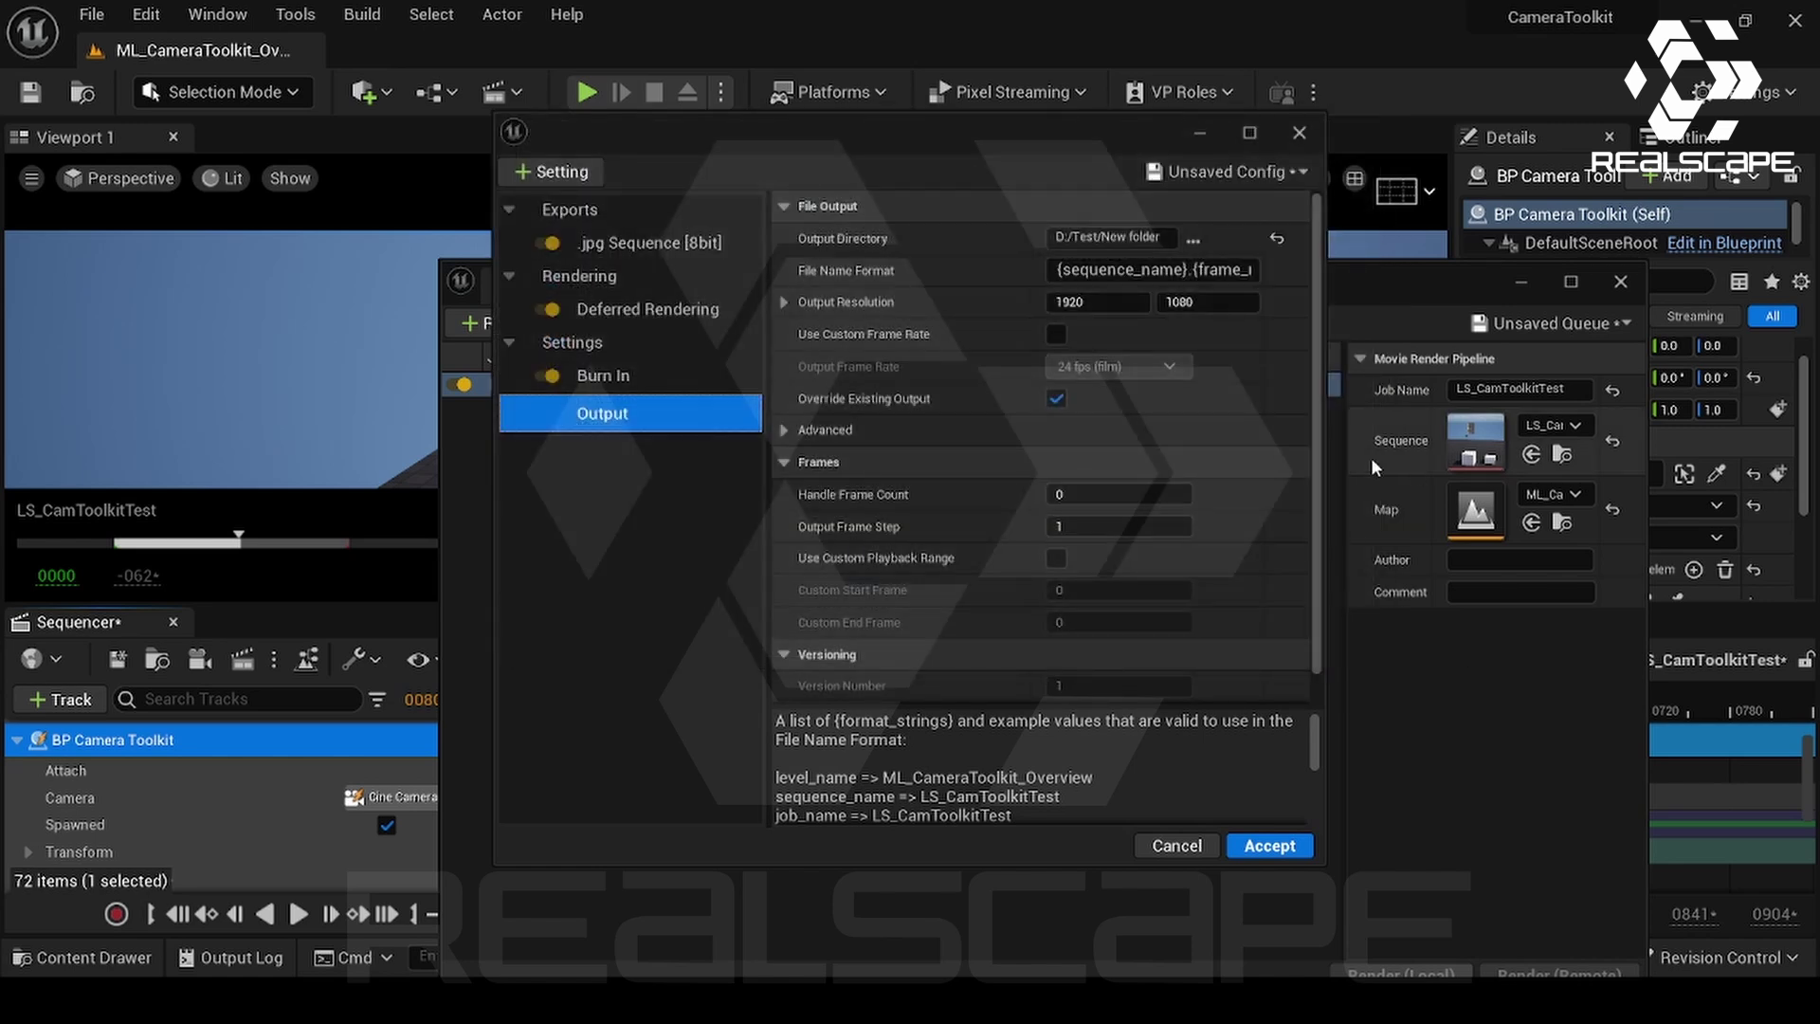
pyautogui.click(1269, 851)
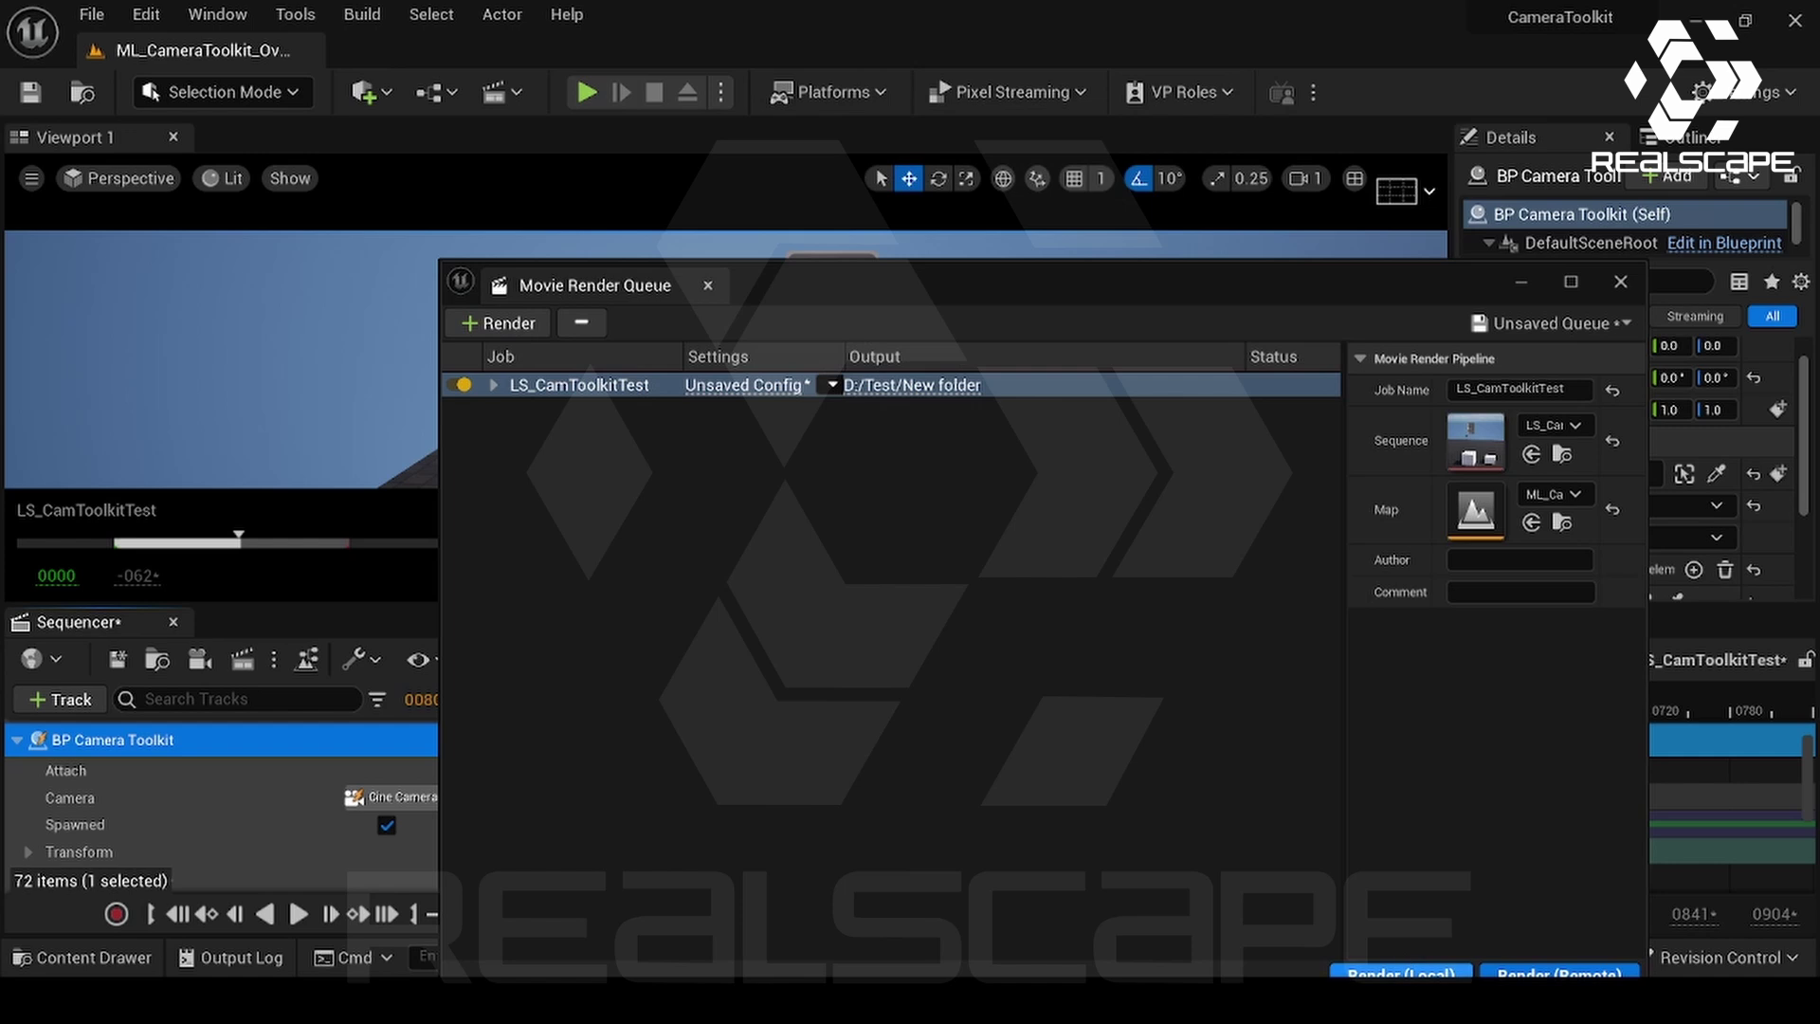
# - Switch to File Explorer, browse New Volume (D:) to the CameraToolkit Video folder and open Burn-in_Video.mov in djv_view
pyautogui.click(895, 388)
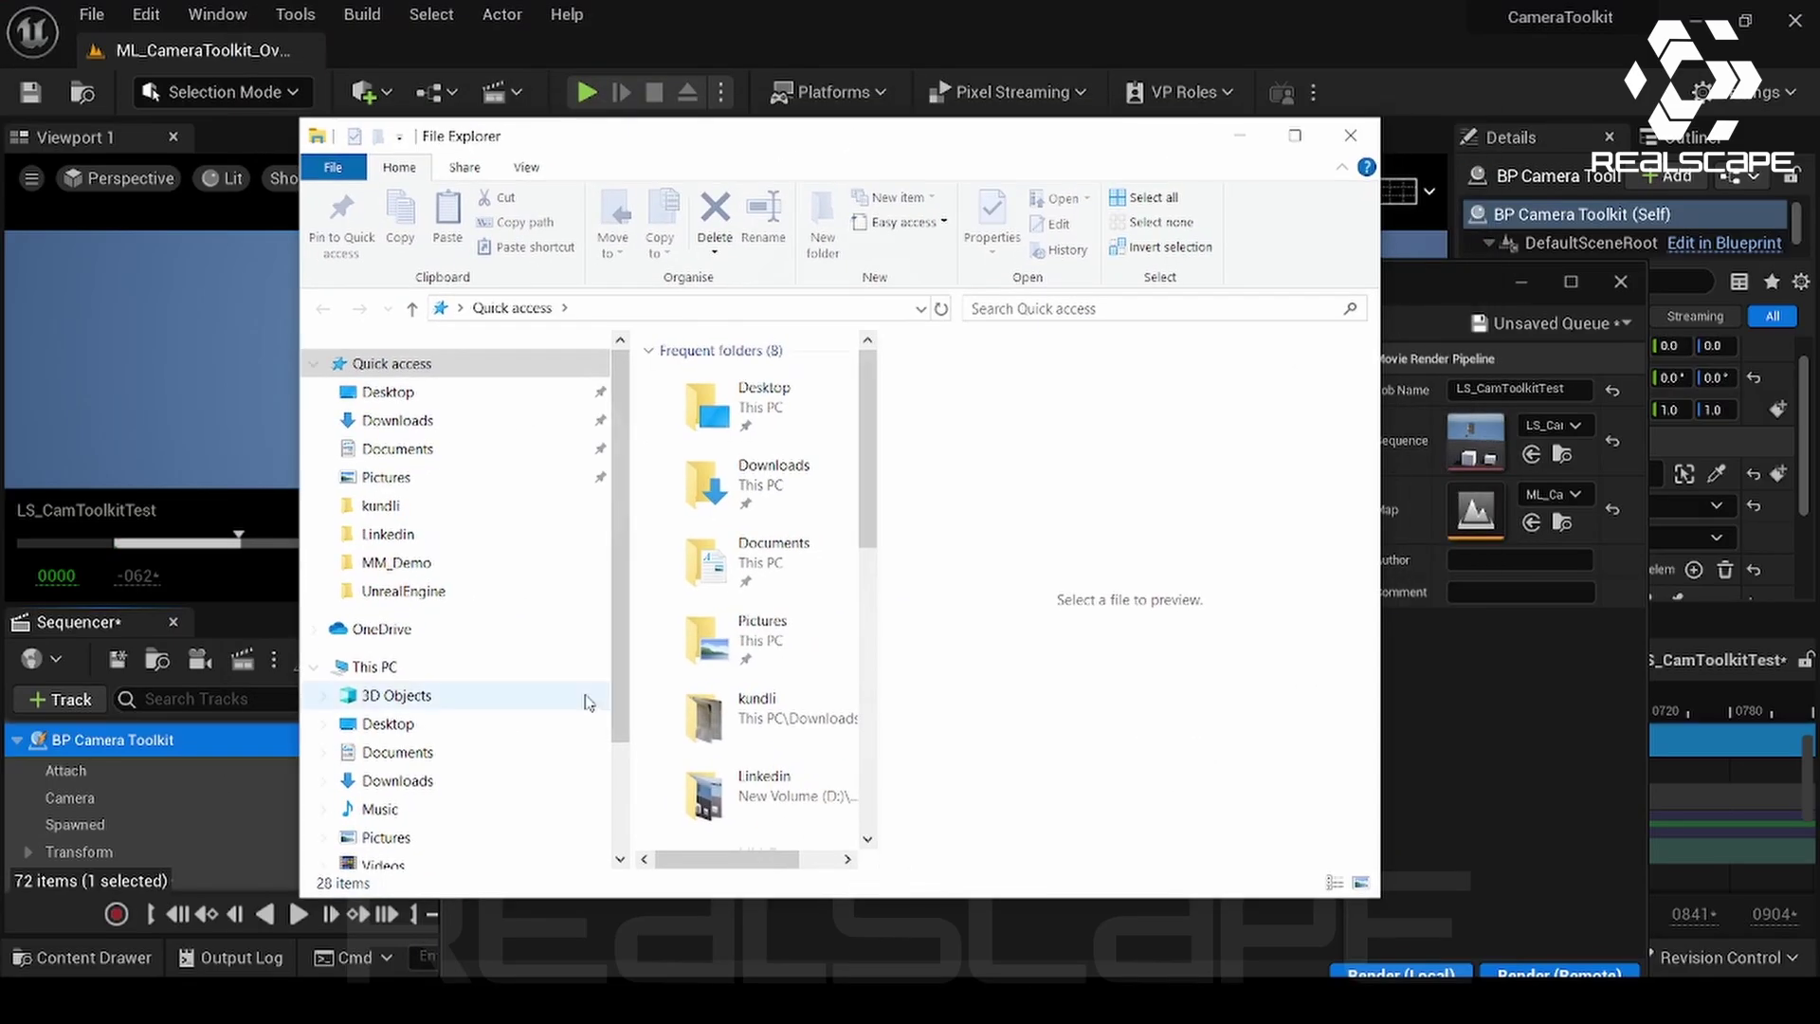
pyautogui.scroll(-2, 531, 664)
pyautogui.click(549, 762)
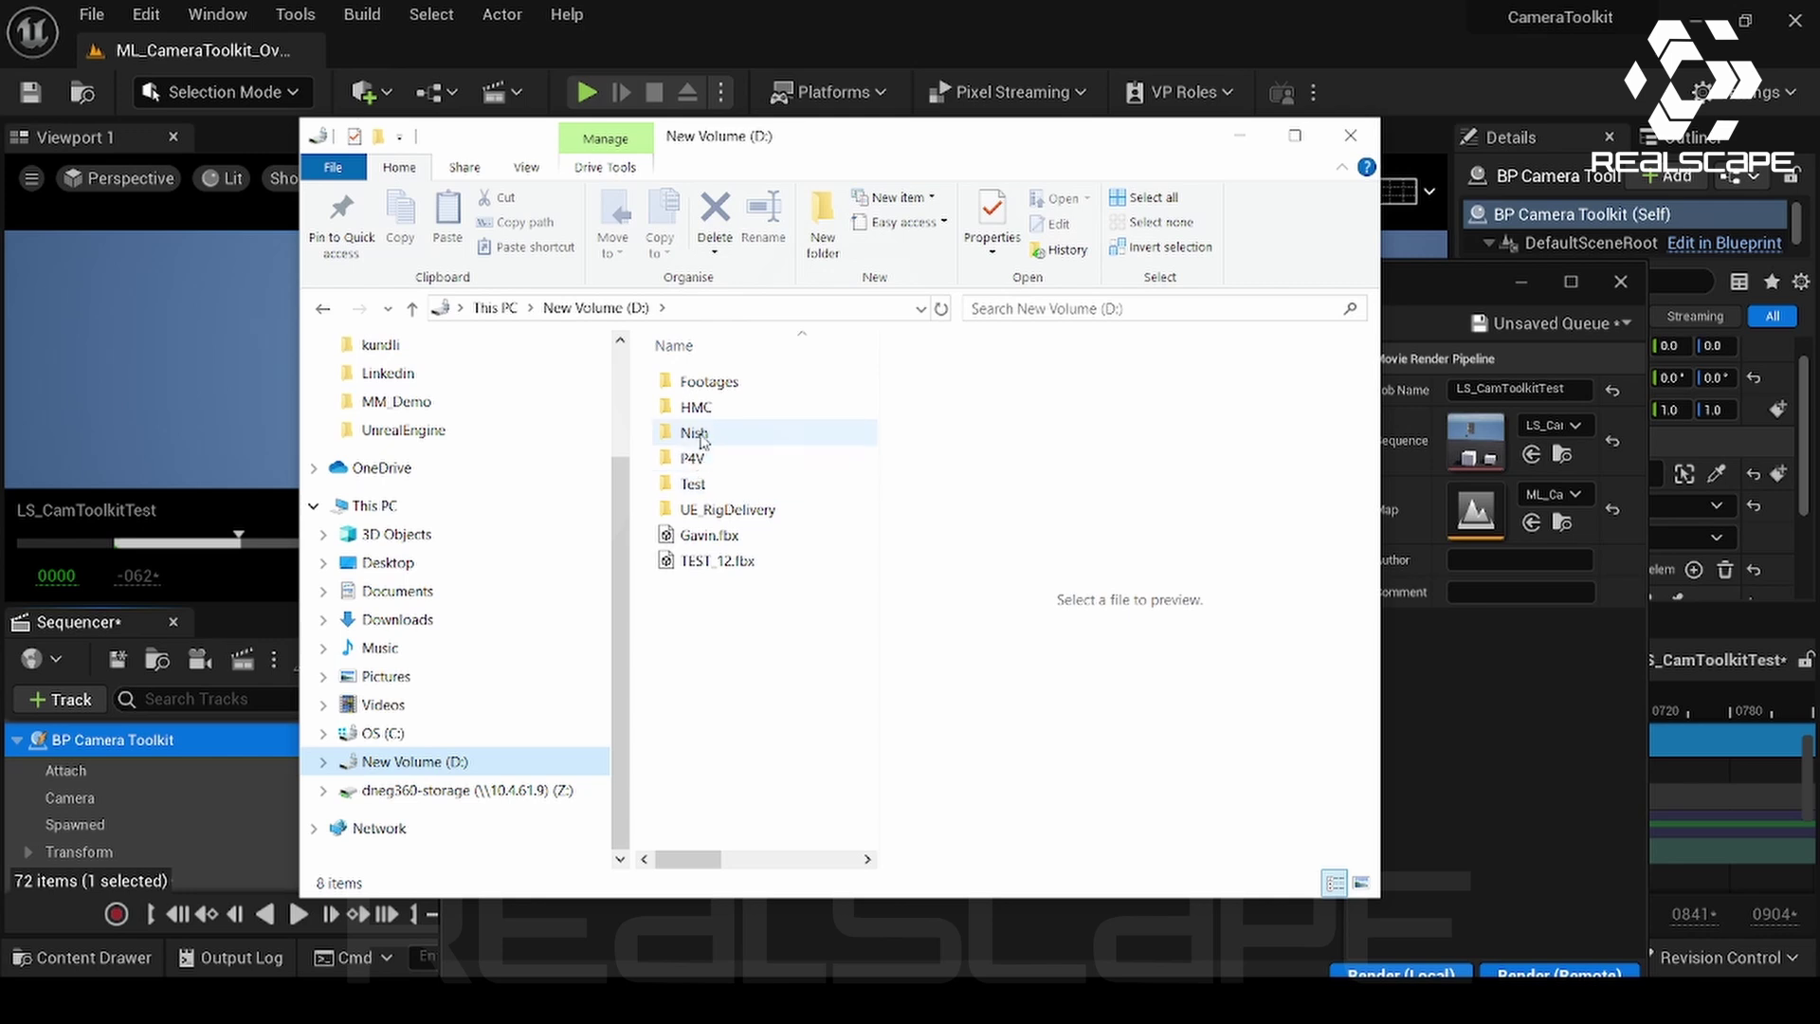
pyautogui.doubleClick(696, 422)
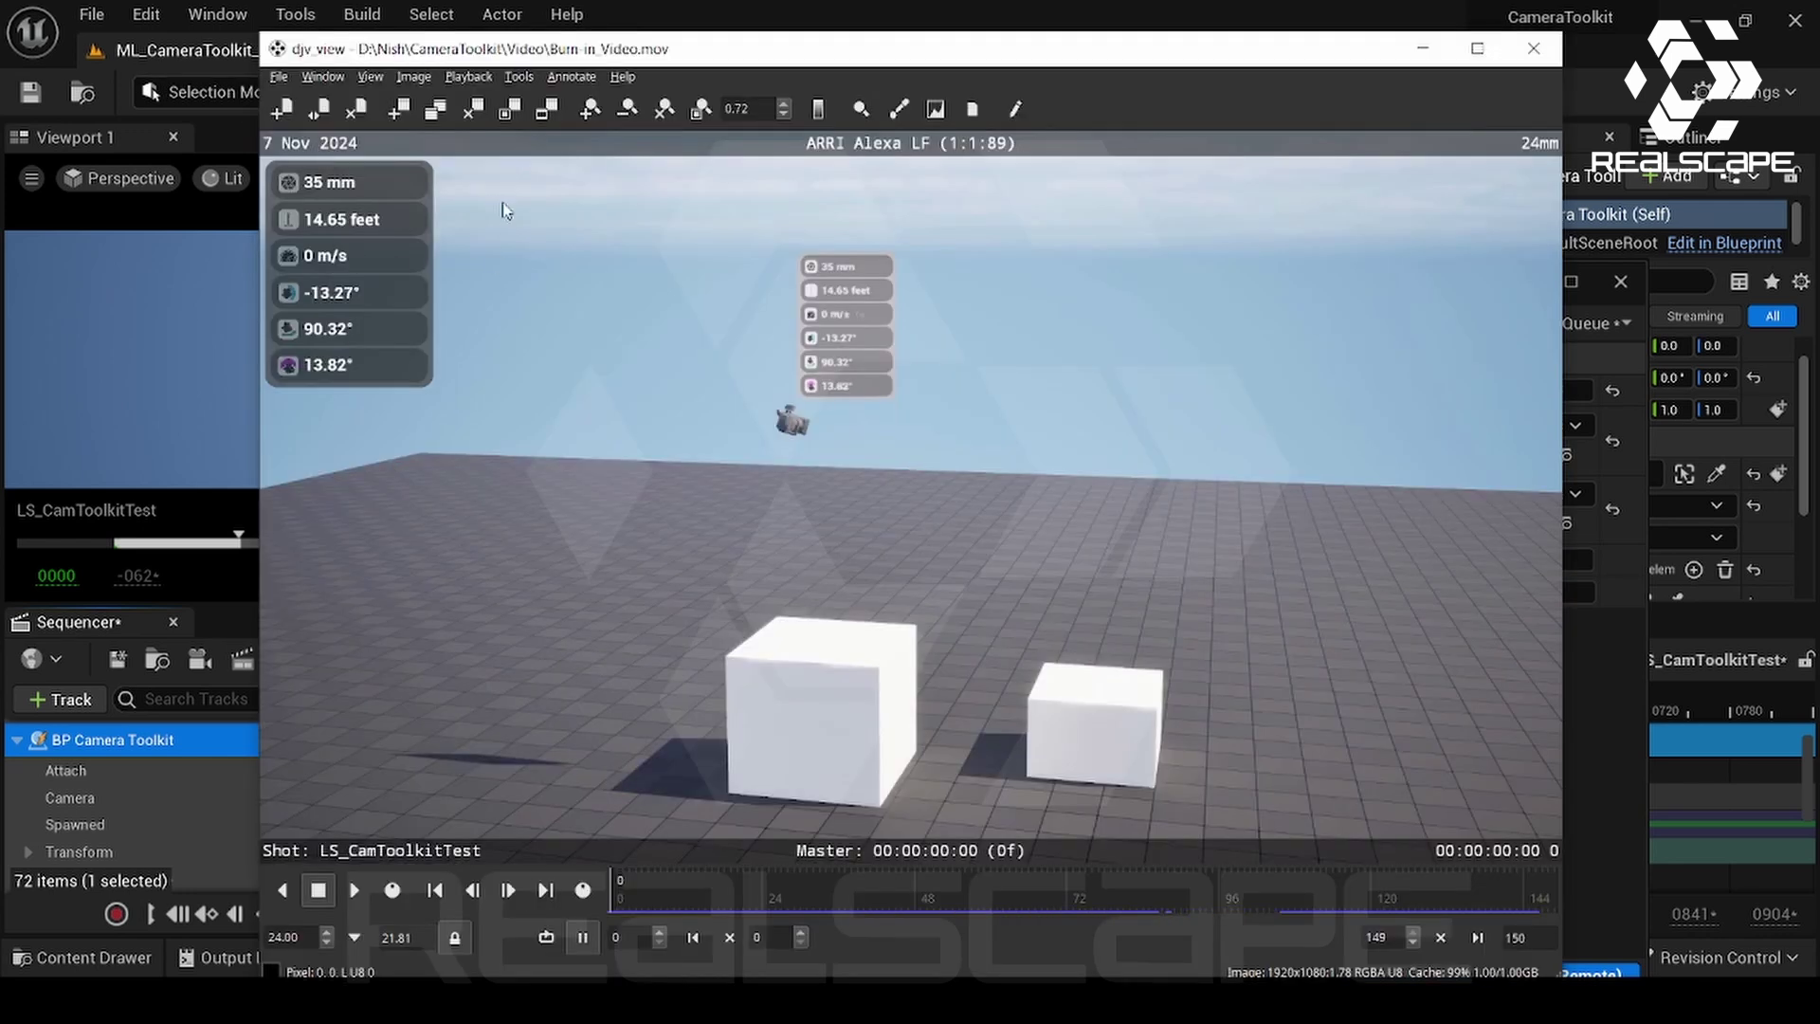